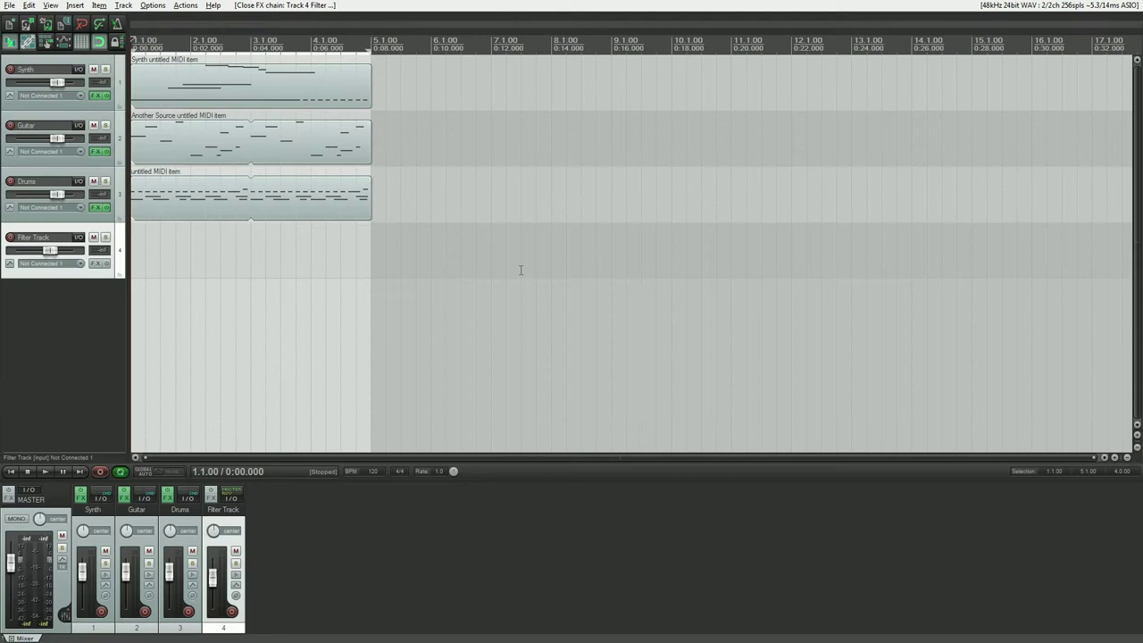
# Add TimeLagFilter to the Filter Track's FX chain, then close the chain window, keeping the plugin open.
pyautogui.click(97, 263)
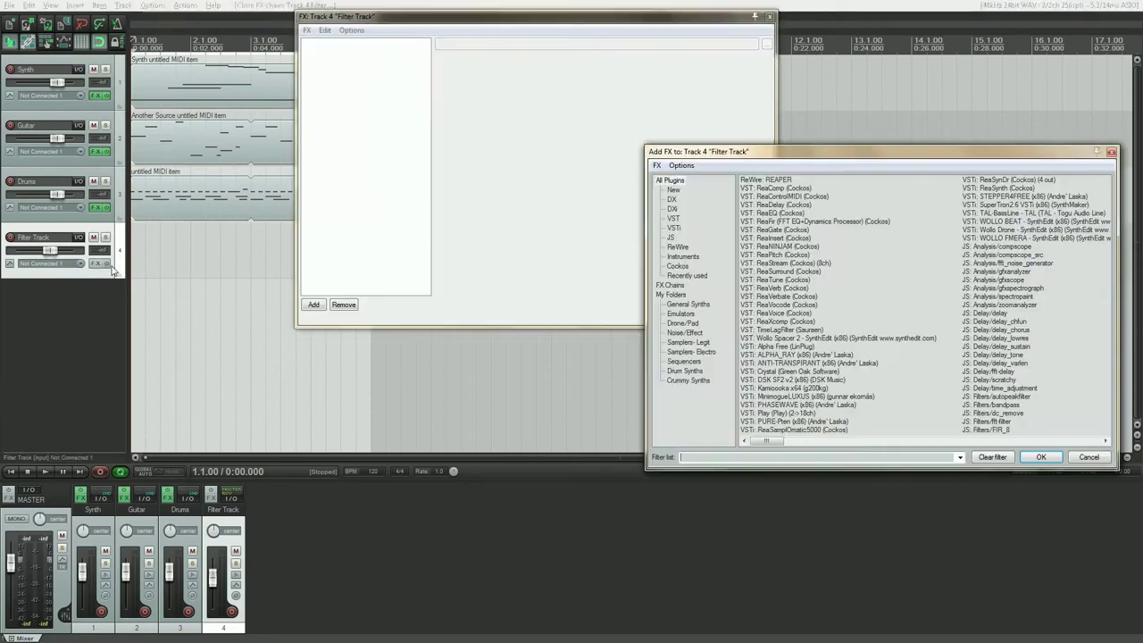
pyautogui.doubleClick(780, 330)
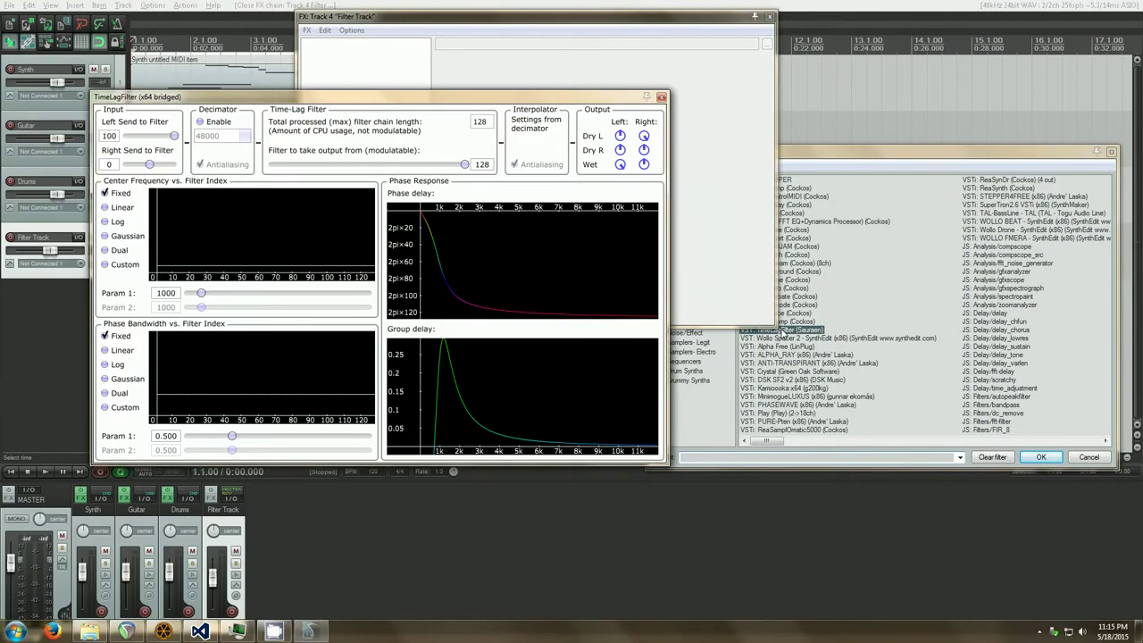
pyautogui.moveTo(536, 96); pyautogui.dragTo(502, 176)
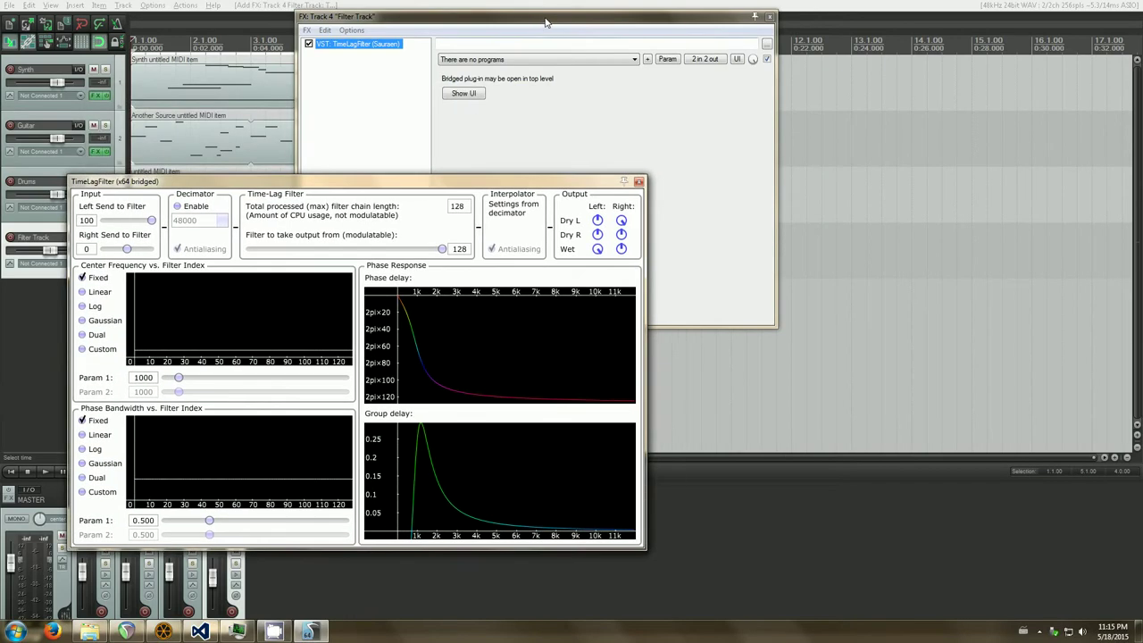
pyautogui.moveTo(549, 22); pyautogui.dragTo(750, 230)
pyautogui.click(974, 225)
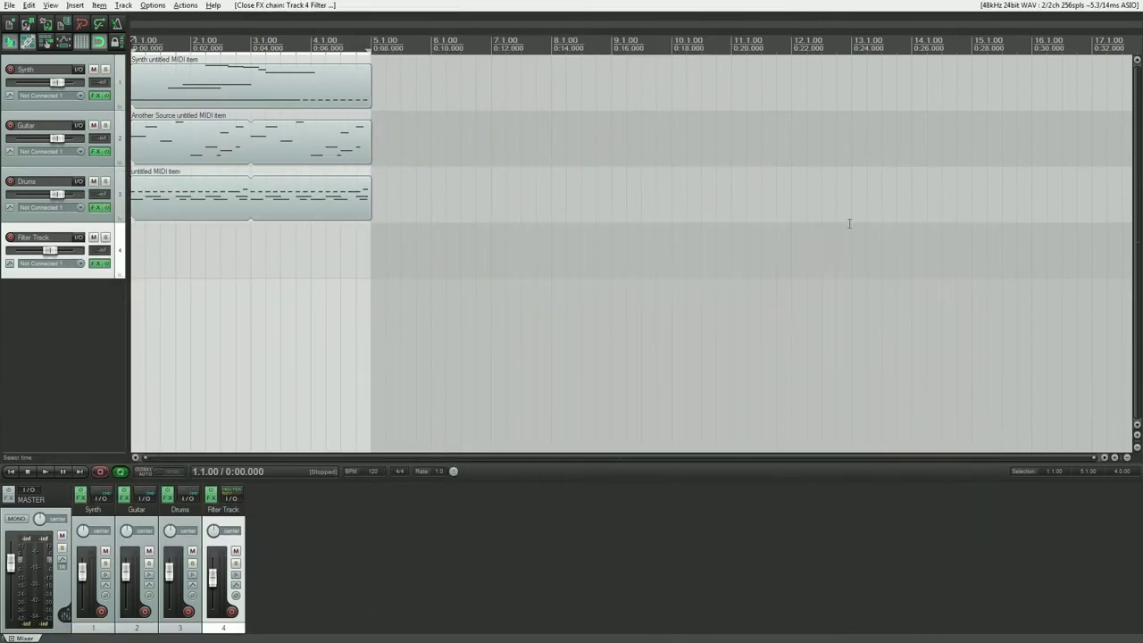
# Move the TimeLagFilter window, review TimeLagFilterCore.cpp in Introjucer, and return to REAPER.
pyautogui.moveTo(516, 185); pyautogui.dragTo(850, 197)
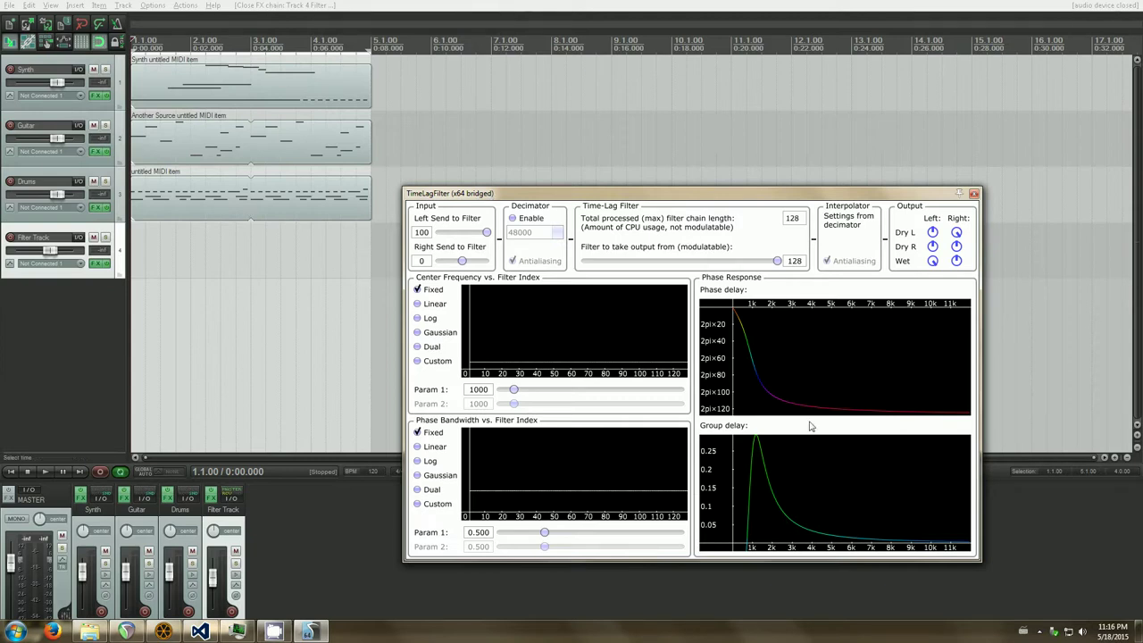
pyautogui.moveTo(596, 195); pyautogui.dragTo(581, 117)
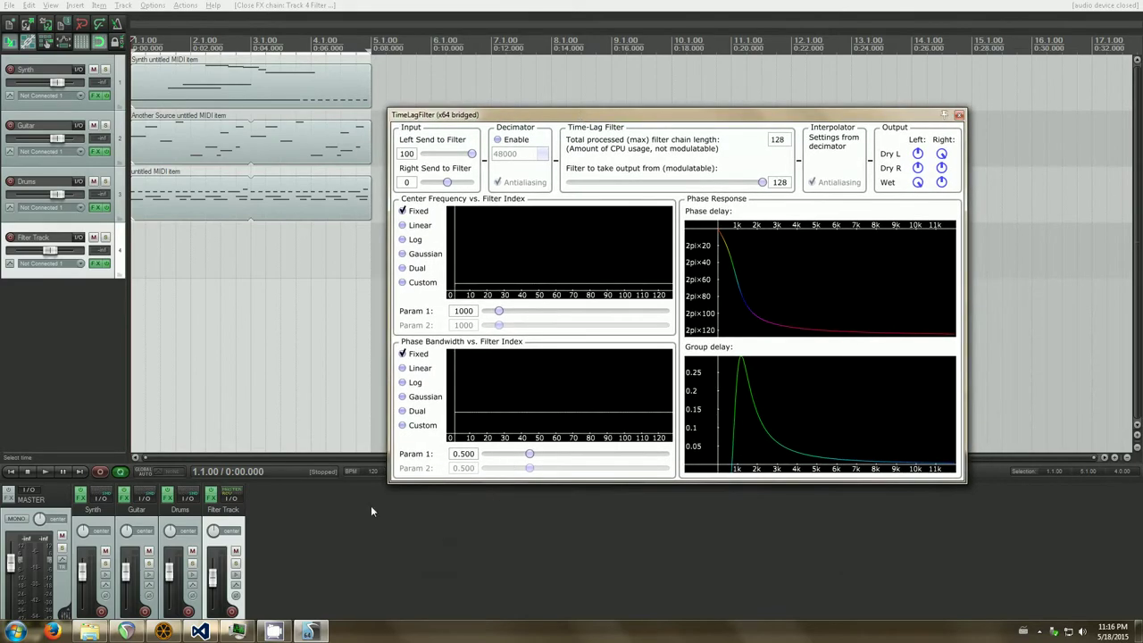
pyautogui.click(163, 631)
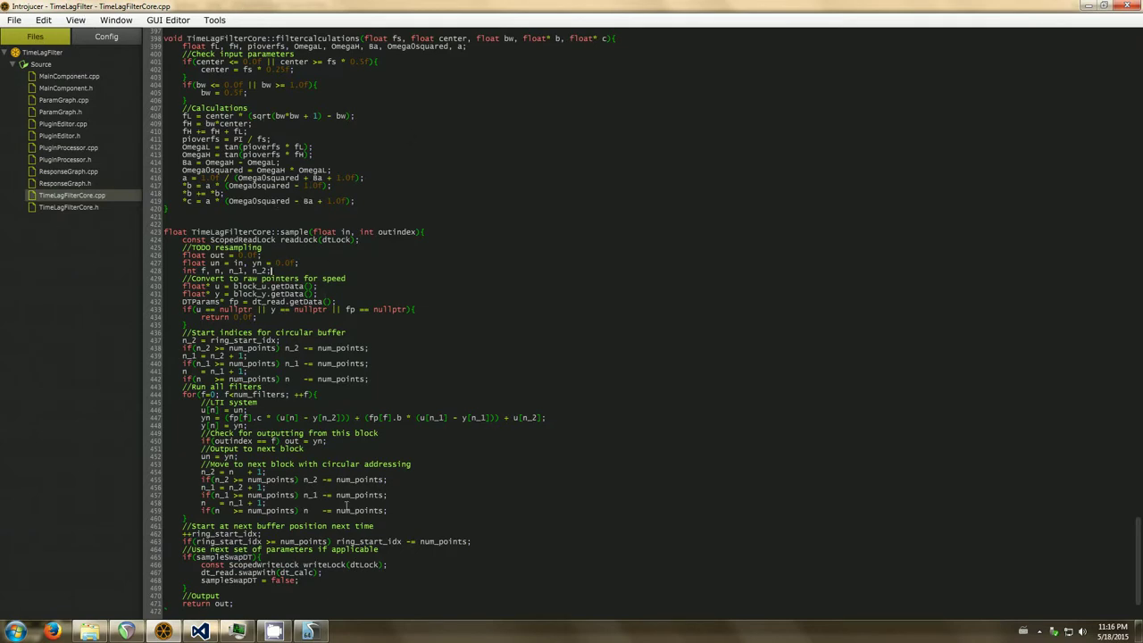
pyautogui.click(162, 631)
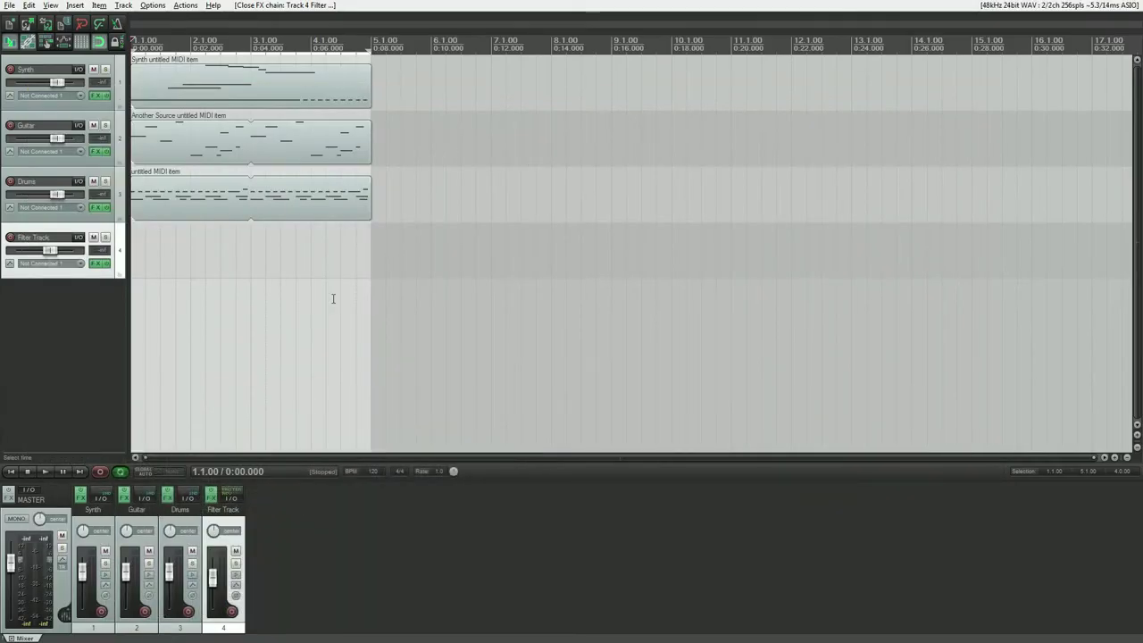
# Bring the TimeLagFilter window to the front with Alt+Tab and nudge it slightly right.
pyautogui.hotkey('alt', 'Tab')
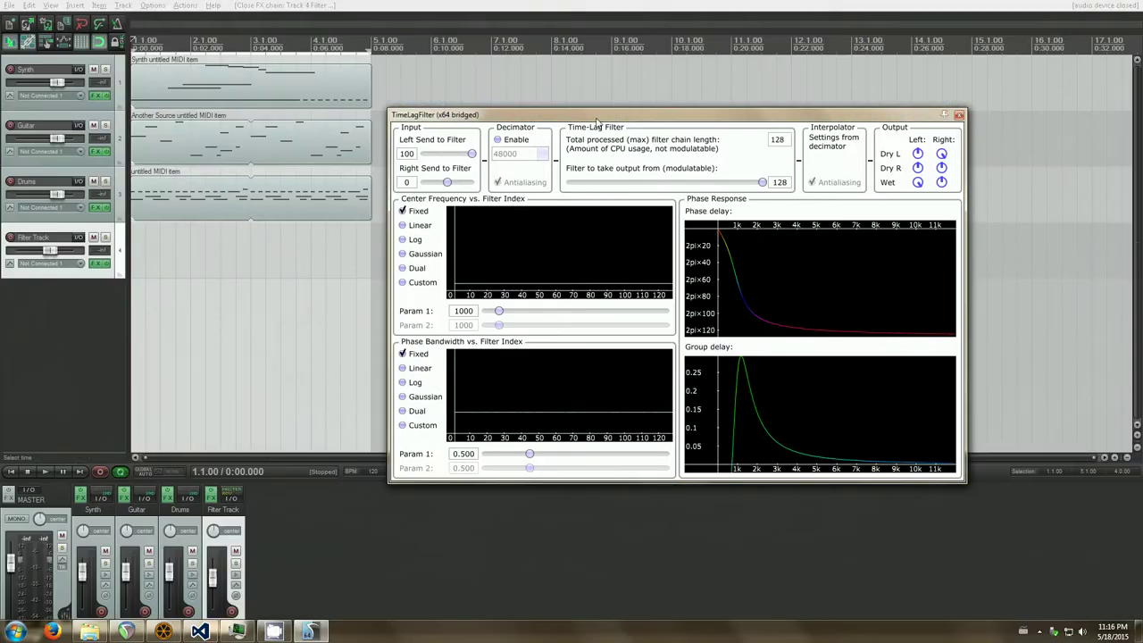
pyautogui.moveTo(598, 118); pyautogui.dragTo(606, 118)
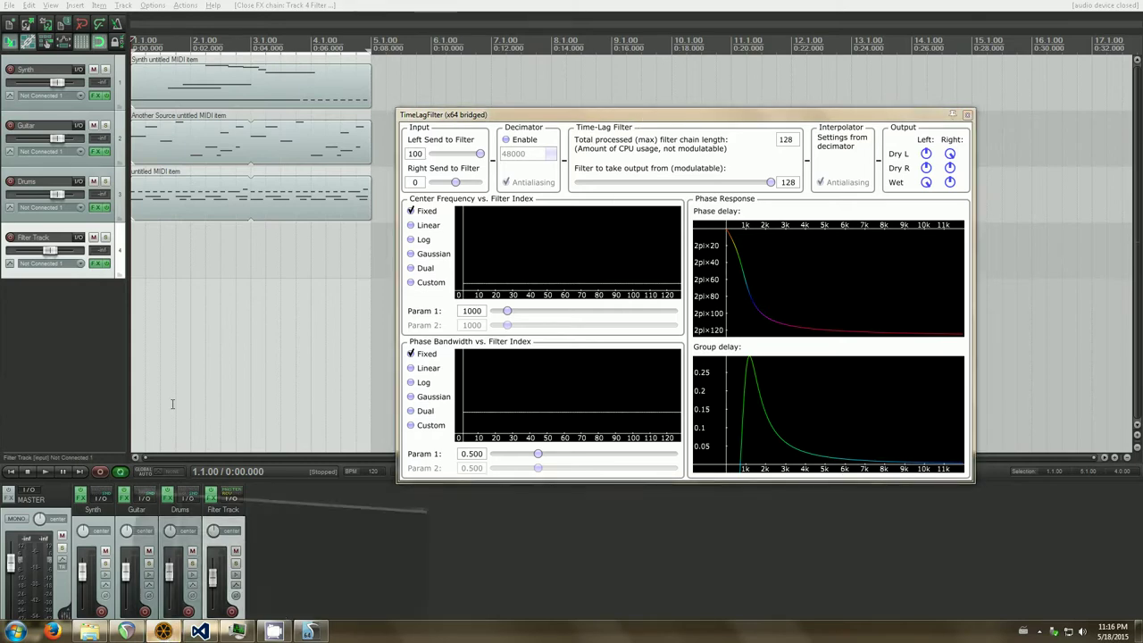
pyautogui.click(164, 630)
pyautogui.click(54, 77)
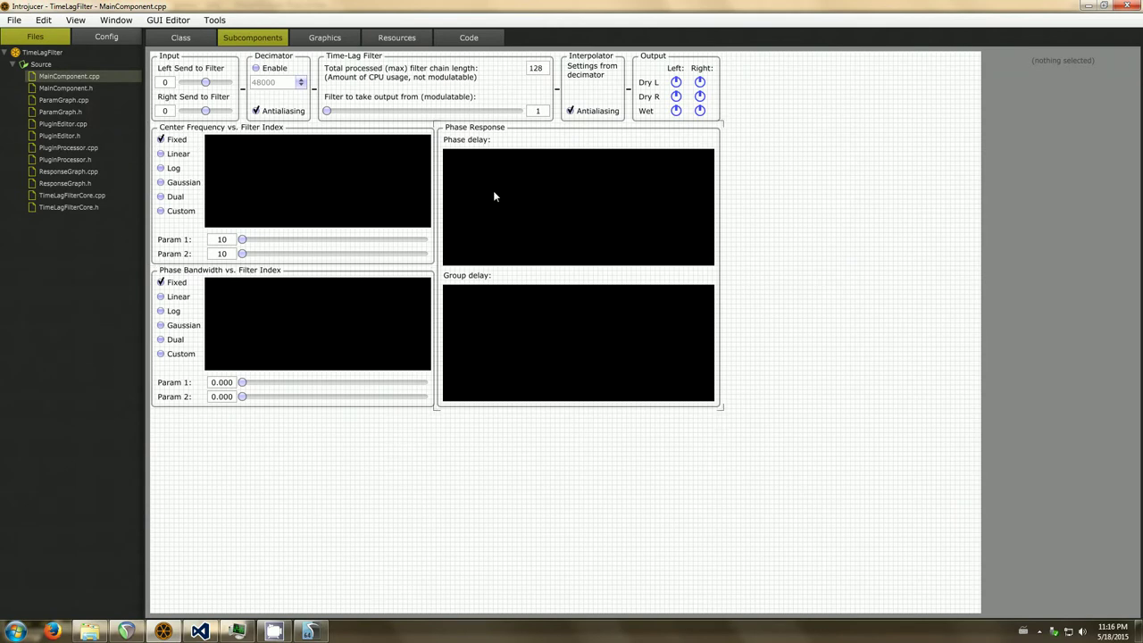
pyautogui.click(1088, 5)
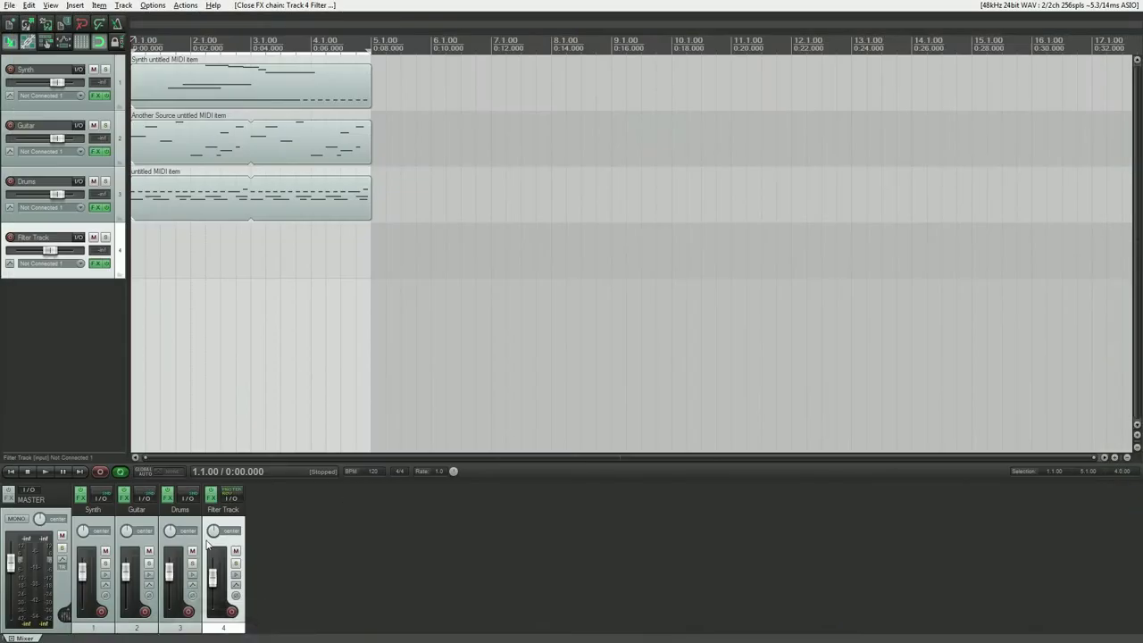
# Bring the TimeLagFilter window forward and raise Center Frequency Param 1 from 1000 to 1139.
pyautogui.hotkey('alt', 'Tab')
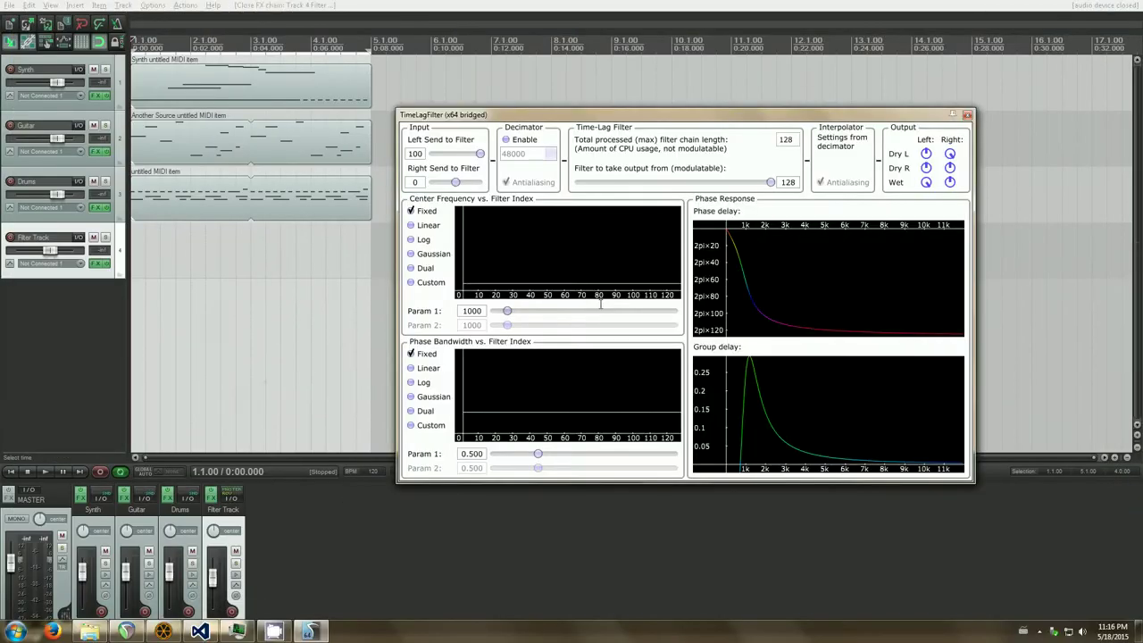
pyautogui.moveTo(616, 118); pyautogui.dragTo(635, 141)
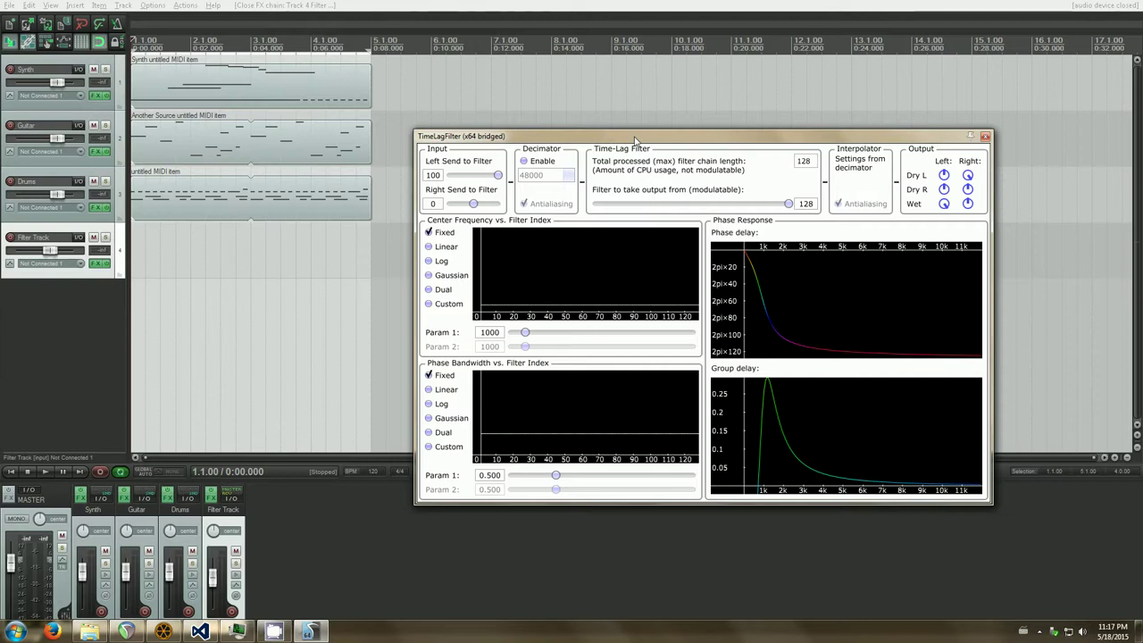
pyautogui.moveTo(526, 332)
pyautogui.mouseDown()
pyautogui.moveTo(544, 336)
pyautogui.moveTo(528, 336)
pyautogui.mouseUp()
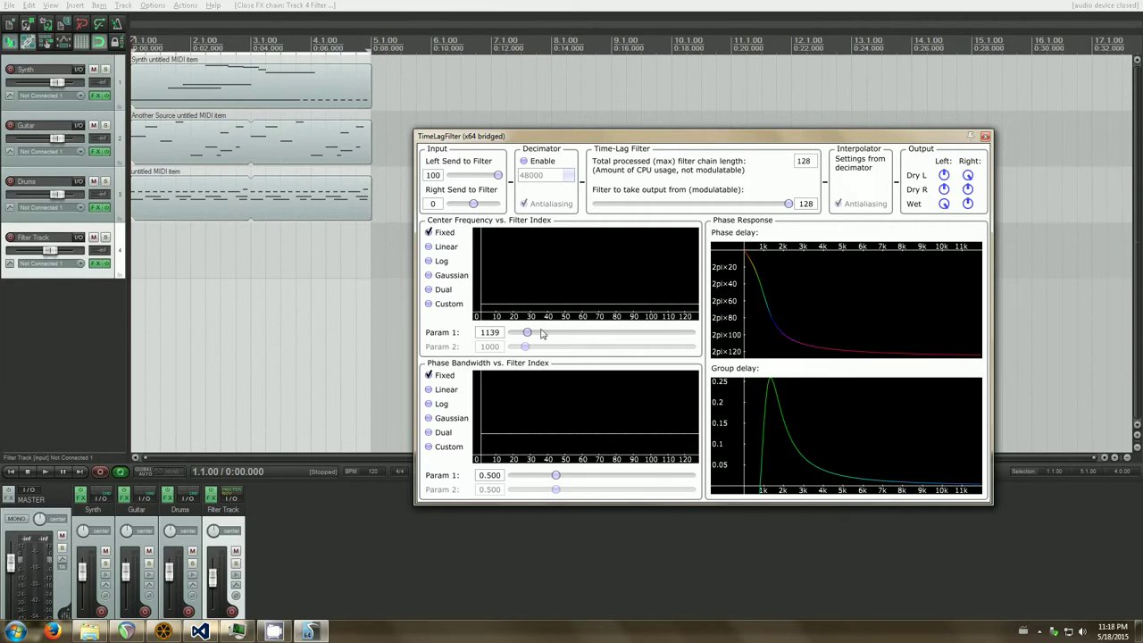
# Raise Center Frequency Param 1 to 5071 and set Phase Bandwidth Param 1 to 0.390.
pyautogui.moveTo(527, 333); pyautogui.dragTo(574, 335)
pyautogui.moveTo(556, 476); pyautogui.dragTo(515, 476)
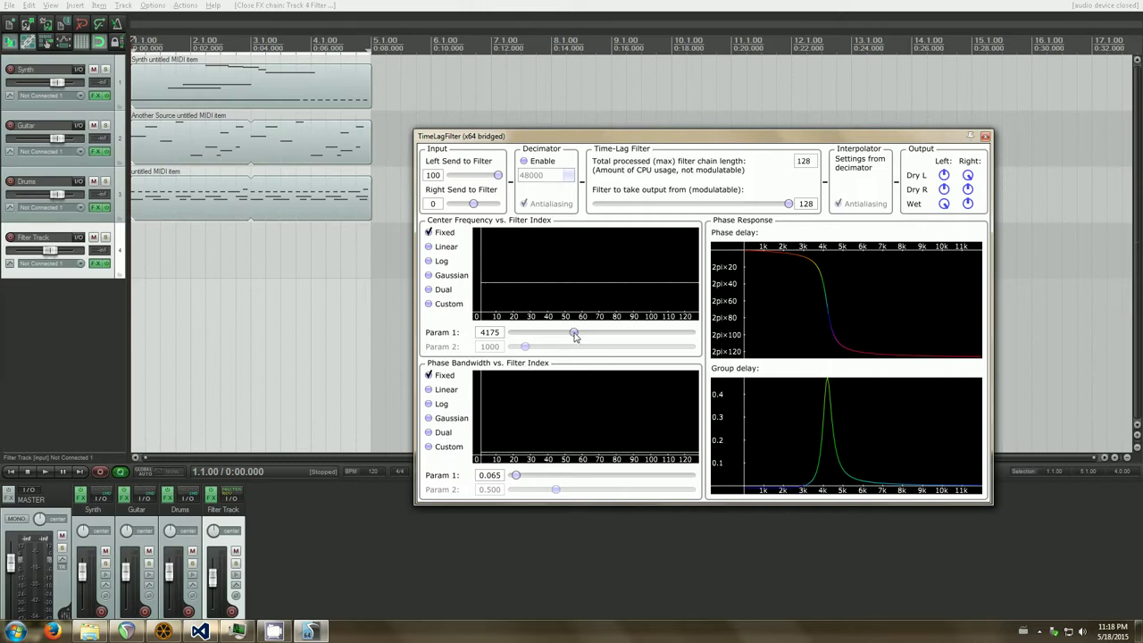
pyautogui.moveTo(573, 335)
pyautogui.mouseDown()
pyautogui.moveTo(613, 333)
pyautogui.moveTo(544, 332)
pyautogui.moveTo(586, 332)
pyautogui.mouseUp()
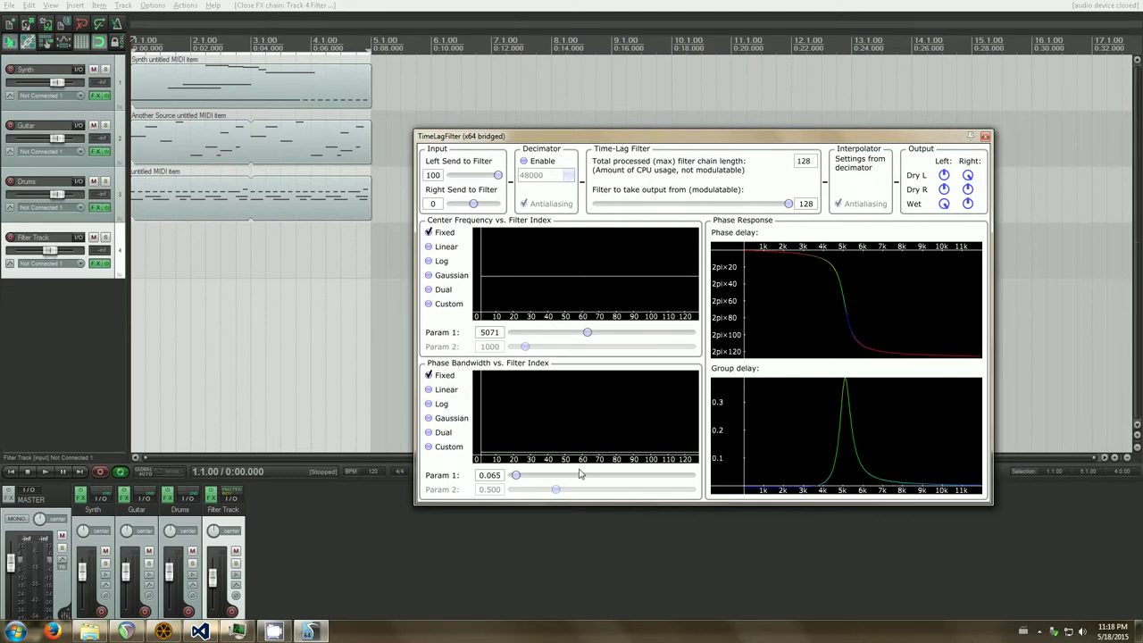
pyautogui.moveTo(515, 475)
pyautogui.mouseDown()
pyautogui.moveTo(544, 476)
pyautogui.moveTo(512, 476)
pyautogui.mouseUp()
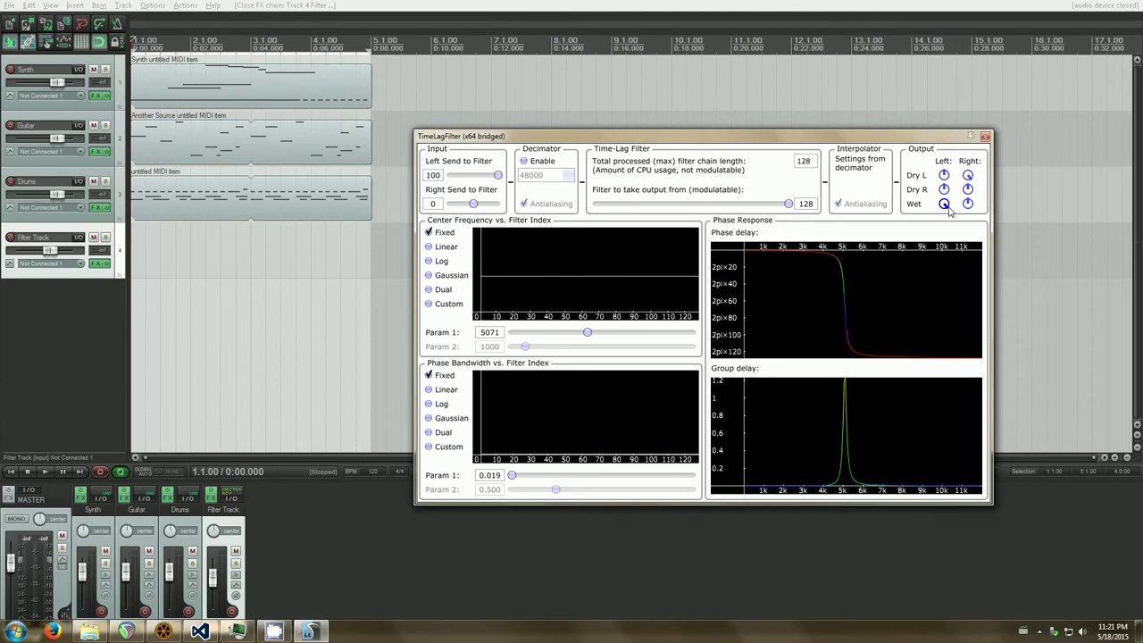
# Adjust the left wet output level and mute the Guitar and Drums tracks.
pyautogui.moveTo(950, 209); pyautogui.dragTo(949, 218)
pyautogui.click(93, 125)
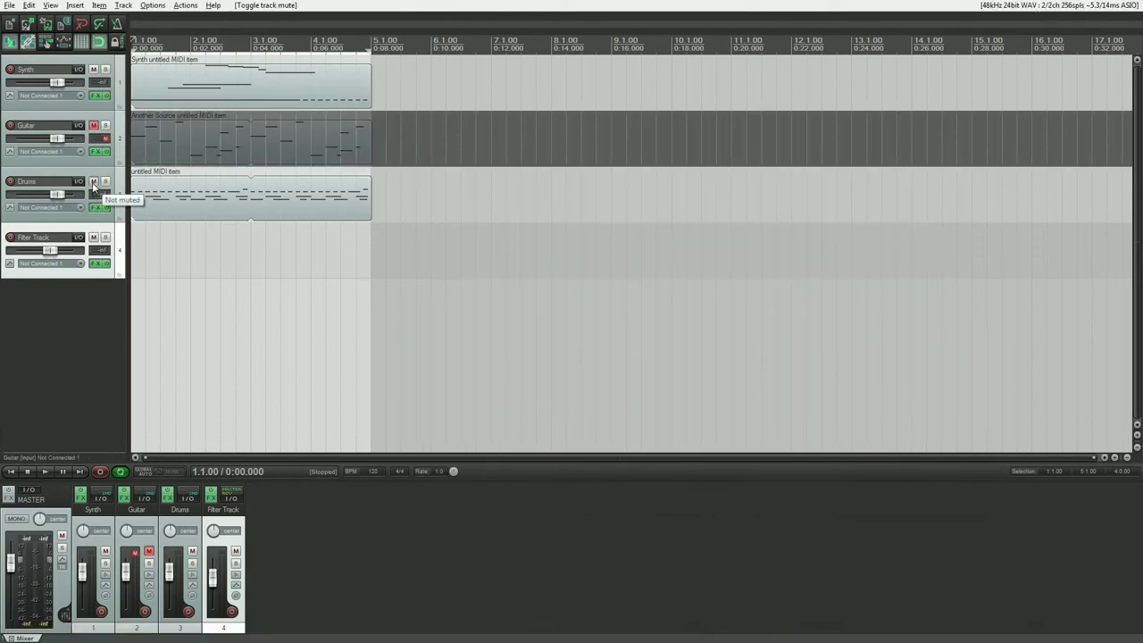
pyautogui.click(93, 181)
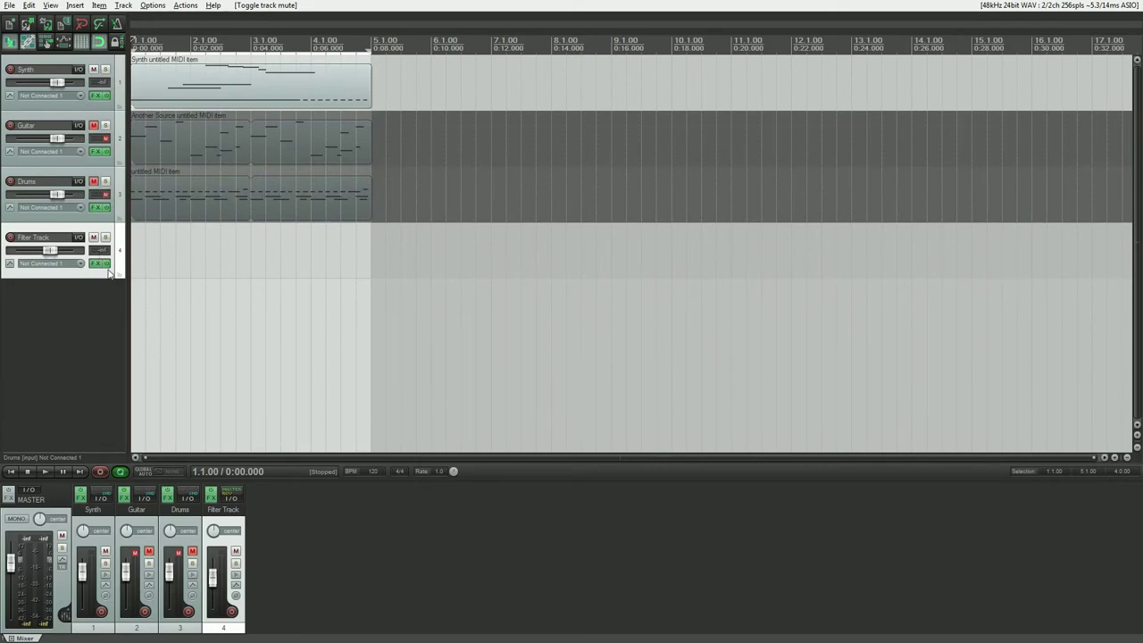
# Toggle the Filter Track's FX bypass, start playback, and reopen the TimeLagFilter window.
pyautogui.click(106, 264)
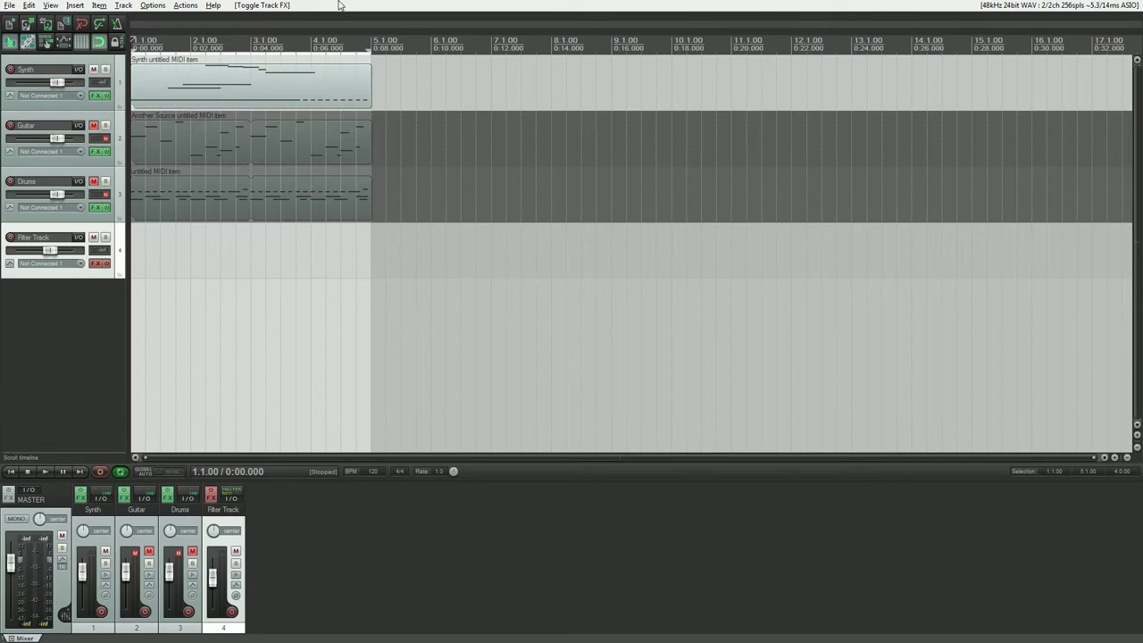
pyautogui.press('space')
pyautogui.hotkey('shift', 'f')
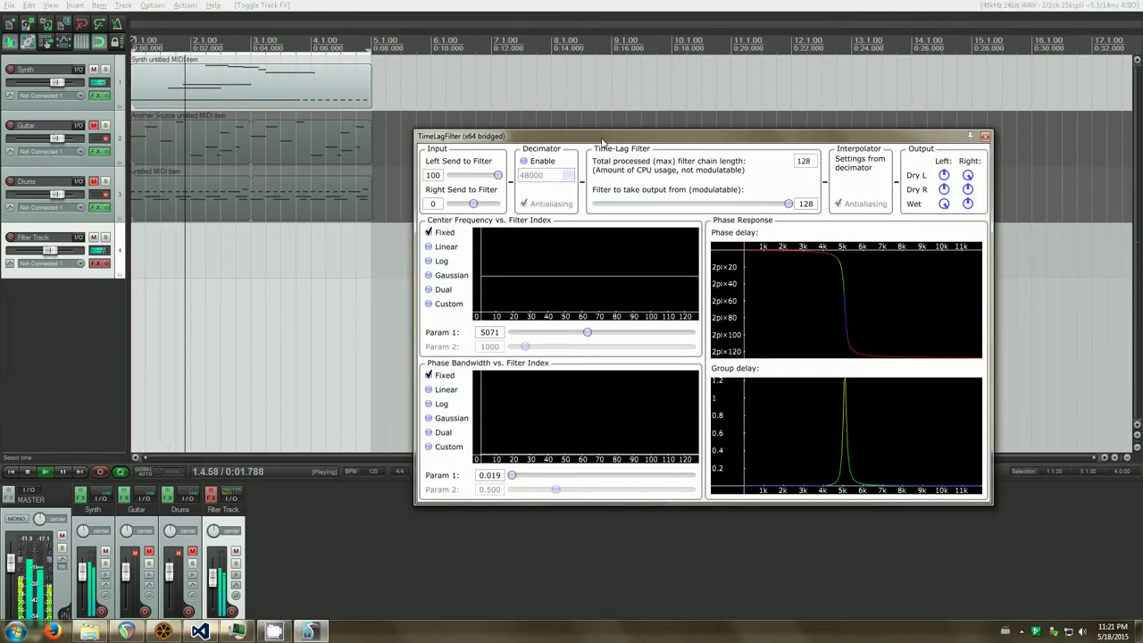
pyautogui.moveTo(602, 140); pyautogui.dragTo(655, 157)
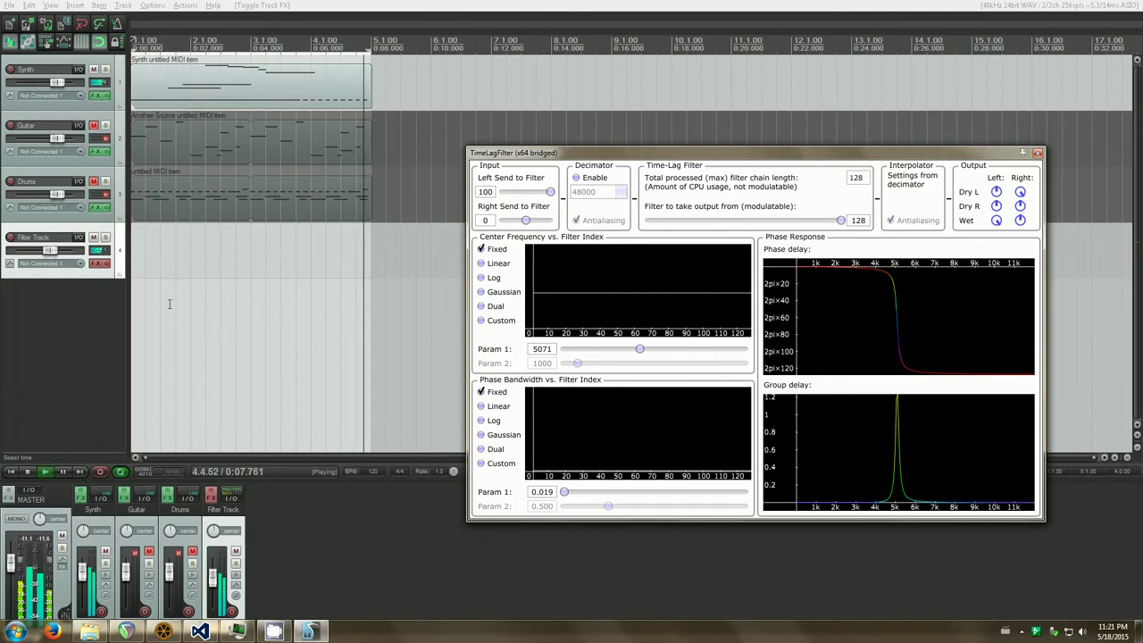
# Lower Center Frequency Param 1 to 983 and widen Phase Bandwidth Param 1 to 0.442.
pyautogui.moveTo(639, 348); pyautogui.dragTo(577, 350)
pyautogui.moveTo(563, 492); pyautogui.dragTo(603, 492)
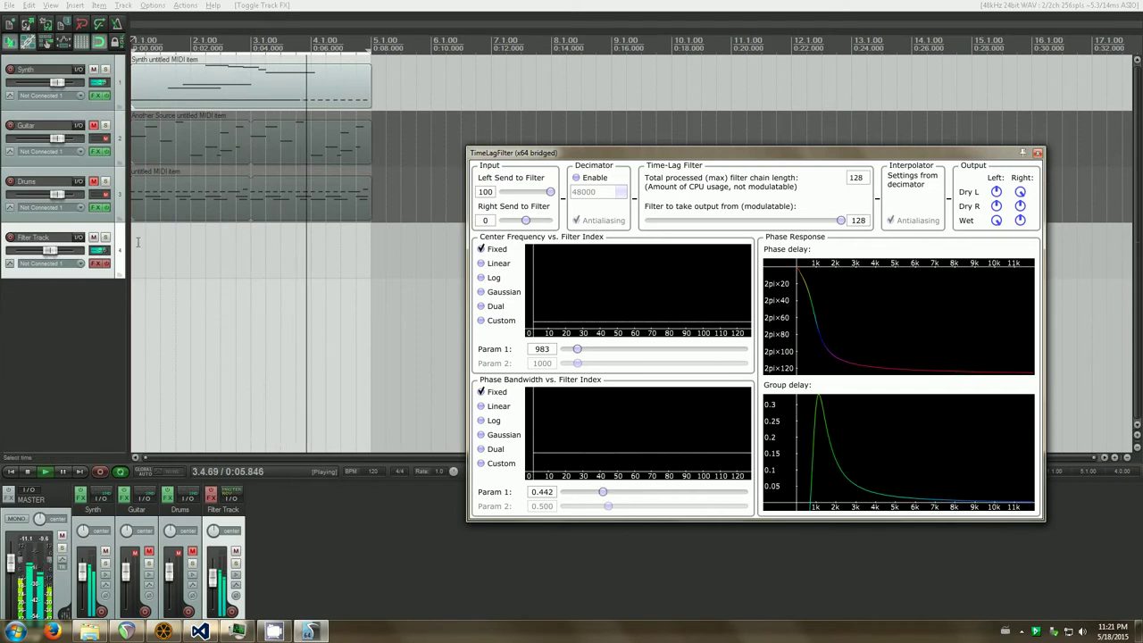
pyautogui.click(106, 266)
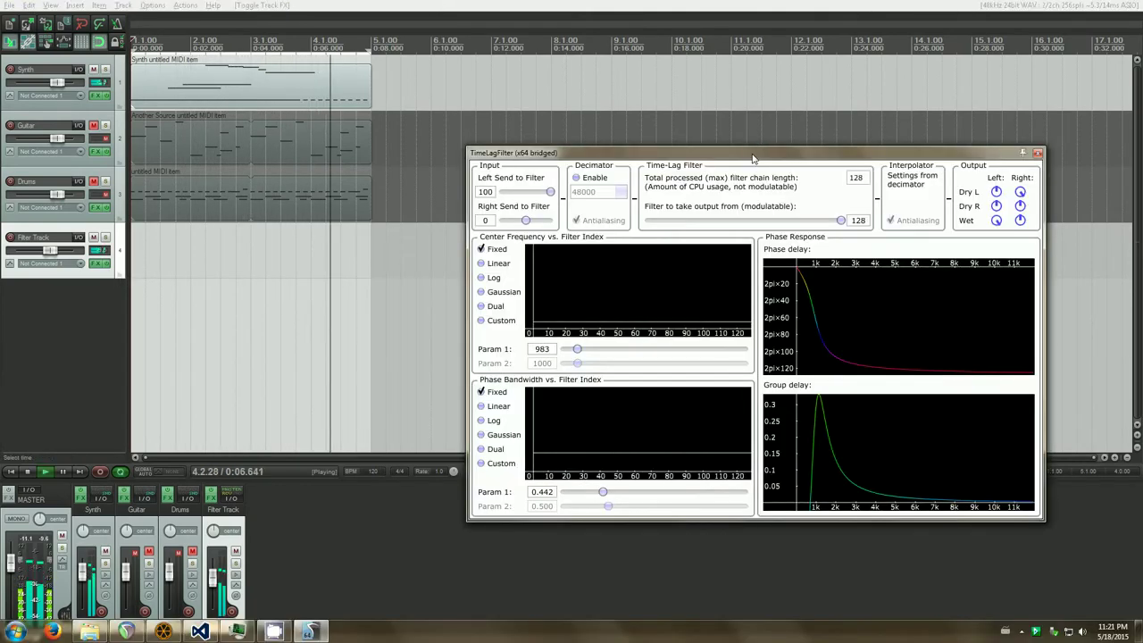
# Reposition the TimeLagFilter window higher, showing 128 filters at frequency 983 and bandwidth 0.442.
pyautogui.moveTo(752, 157); pyautogui.dragTo(767, 109)
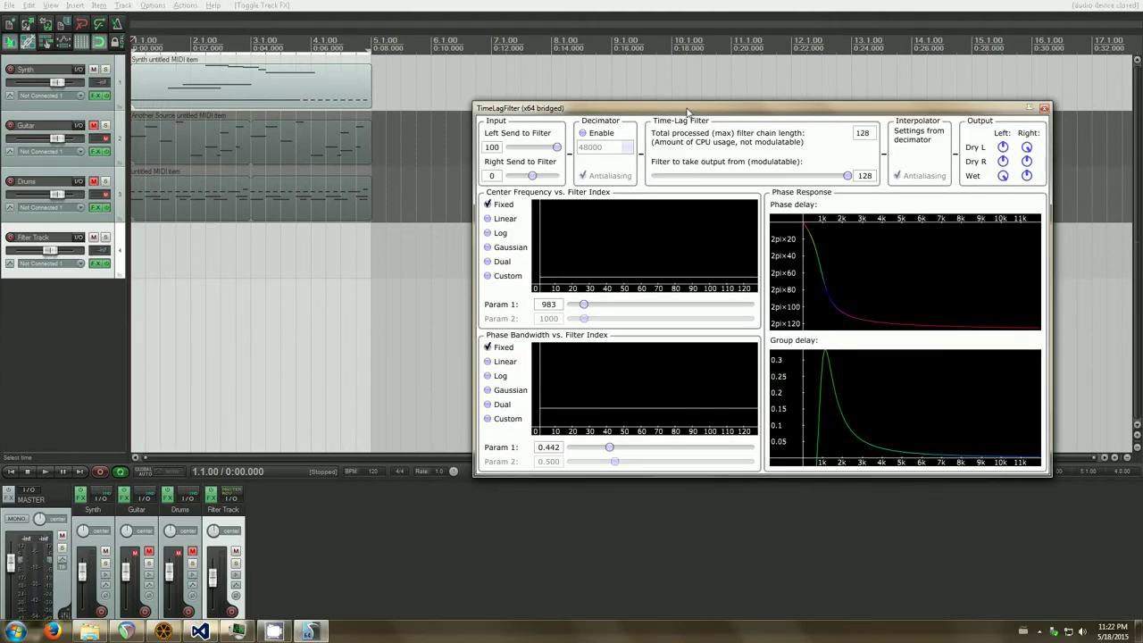
pyautogui.moveTo(686, 108); pyautogui.dragTo(676, 99)
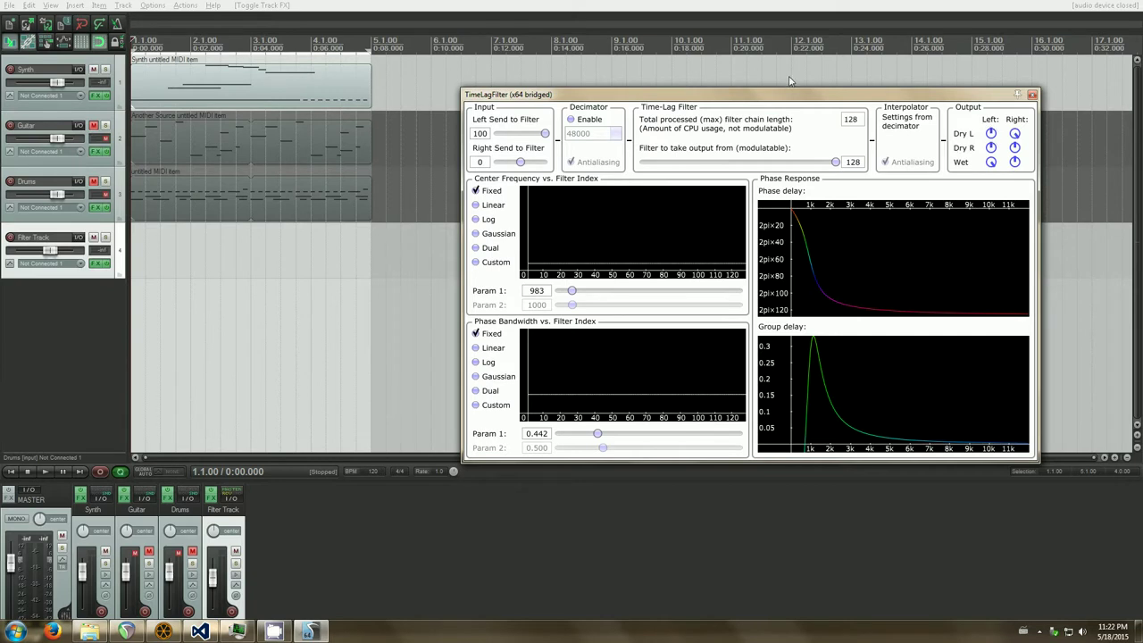
pyautogui.press('Escape')
pyautogui.press('space')
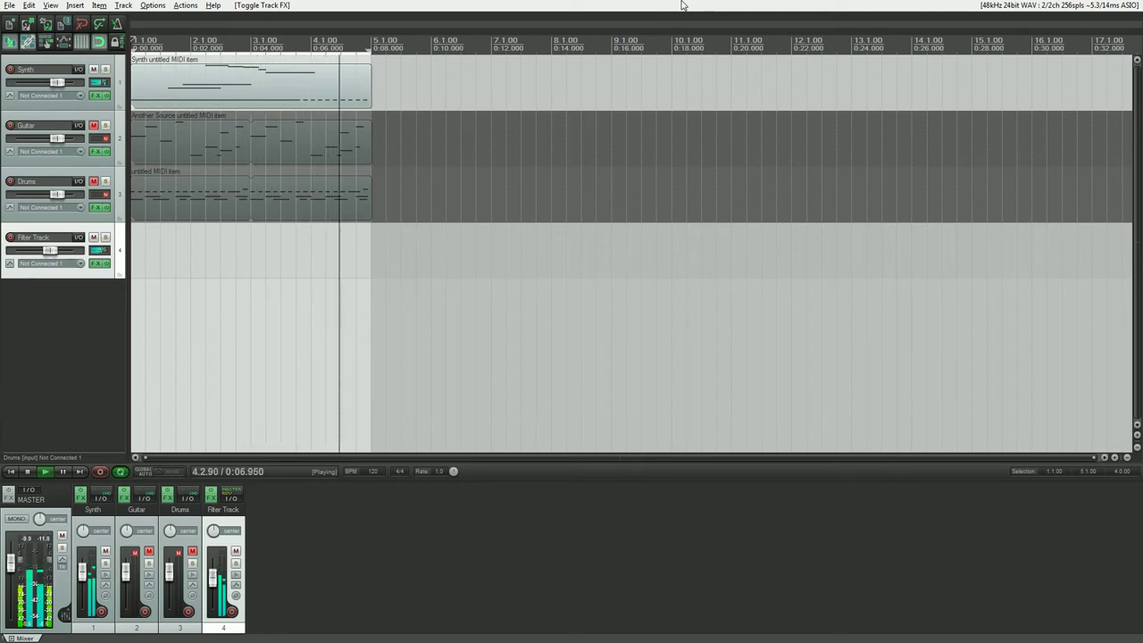
pyautogui.press('space')
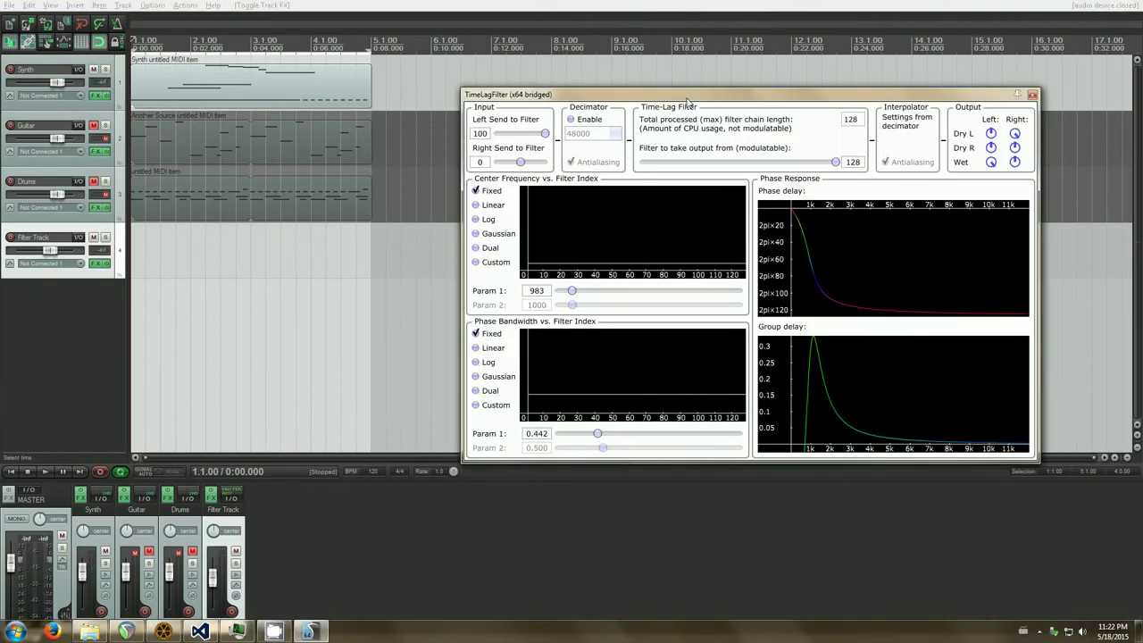
pyautogui.moveTo(686, 100); pyautogui.dragTo(664, 79)
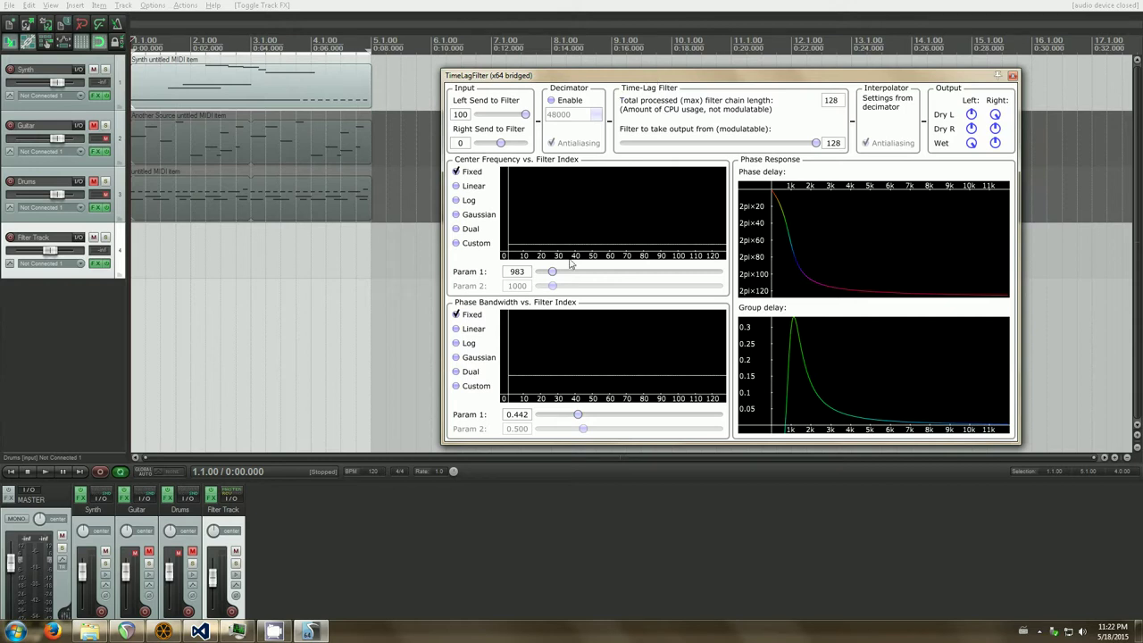
# Set Center Frequency Param 1 to 594 and Phase Bandwidth Param 1 to 0.071, then play.
pyautogui.moveTo(558, 275); pyautogui.dragTo(548, 275)
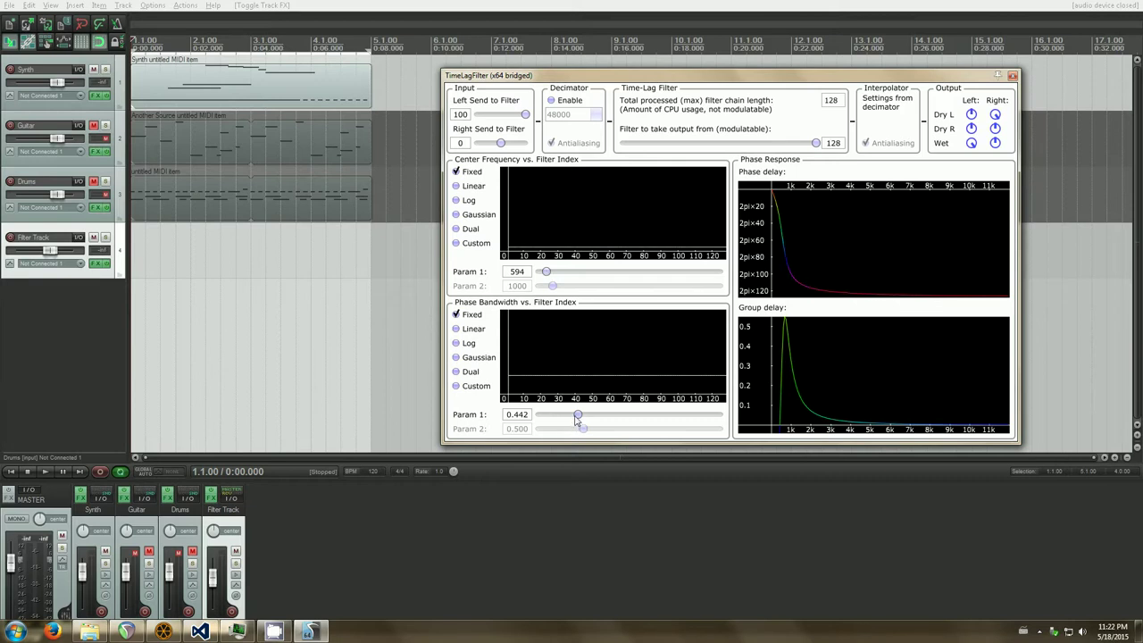
pyautogui.moveTo(578, 414); pyautogui.dragTo(543, 417)
pyautogui.click(561, 5)
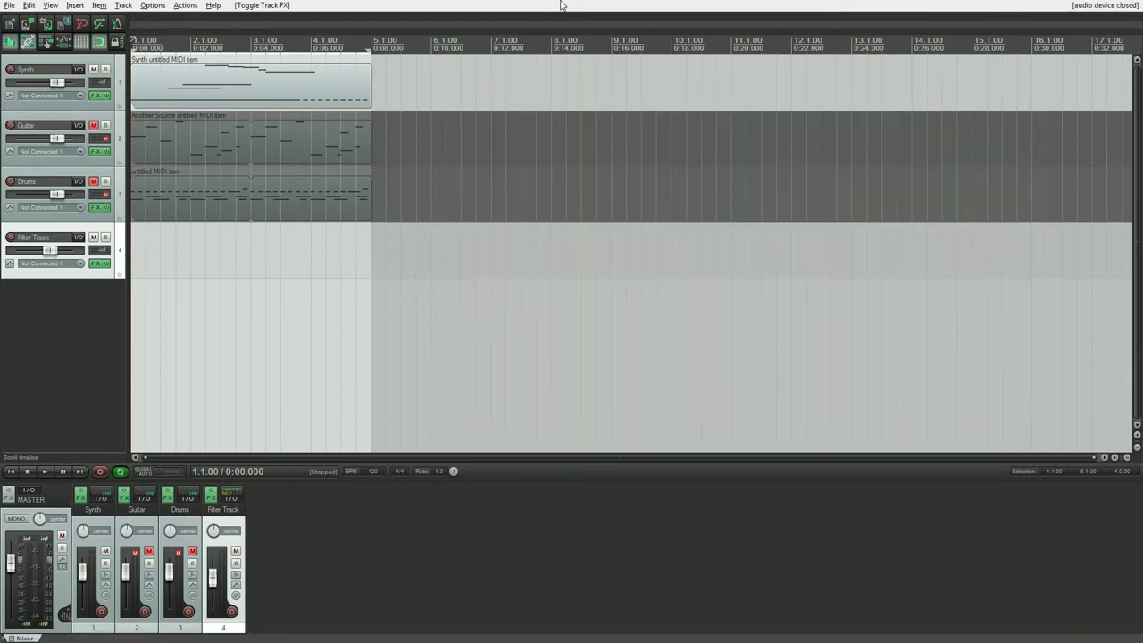
pyautogui.press('space')
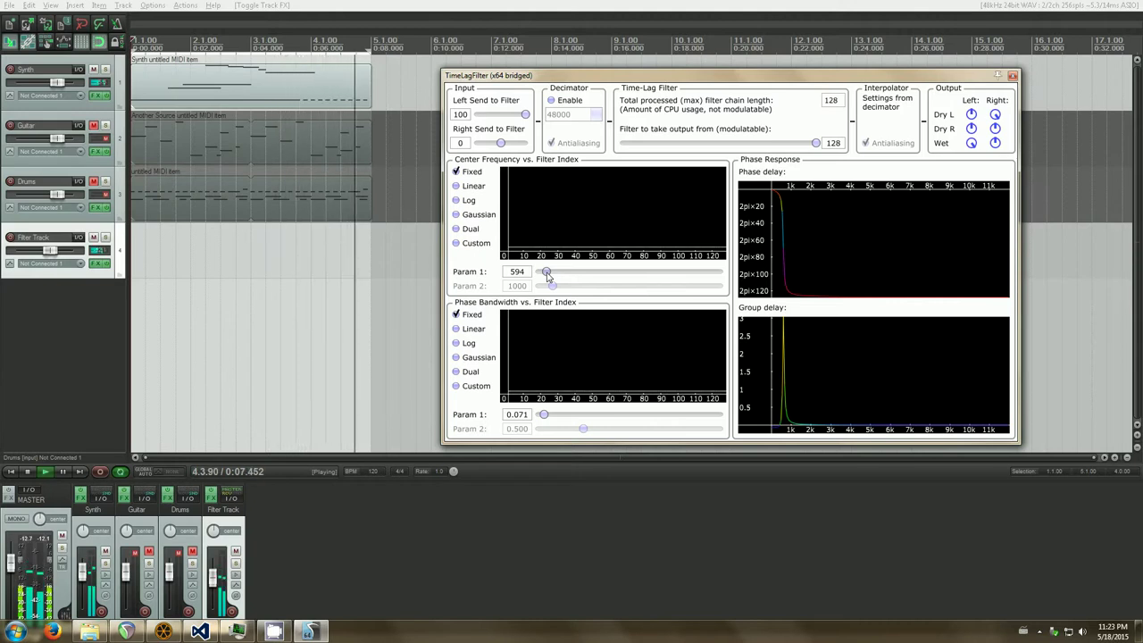
# Set the play position near bar 3.3, stop playback, and return to the TimeLagFilter window.
pyautogui.click(393, 66)
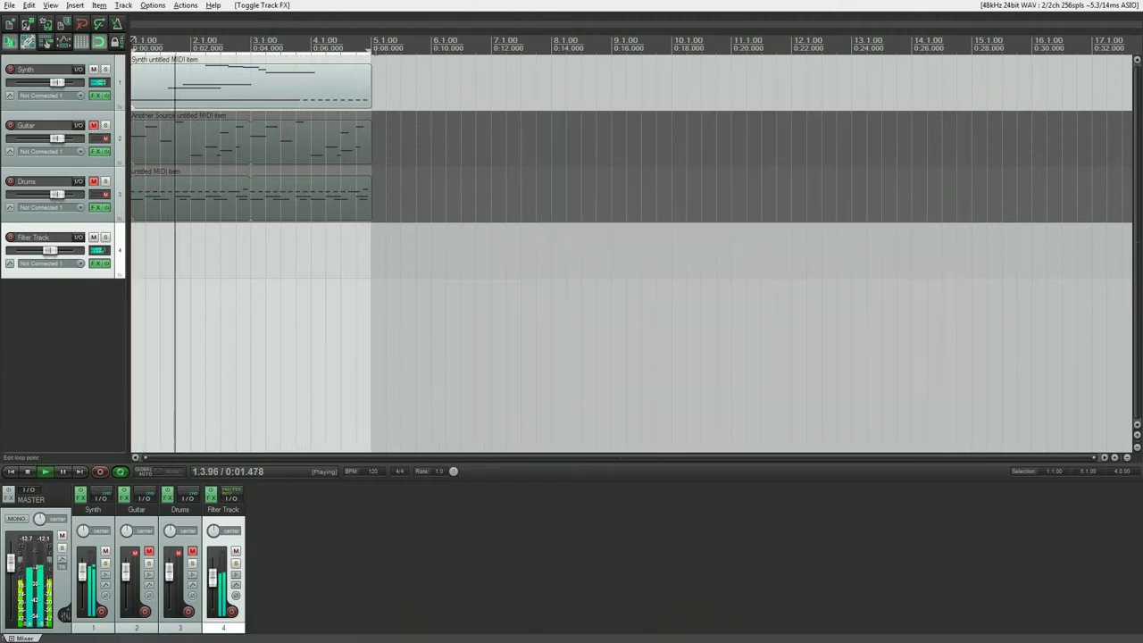
pyautogui.click(279, 41)
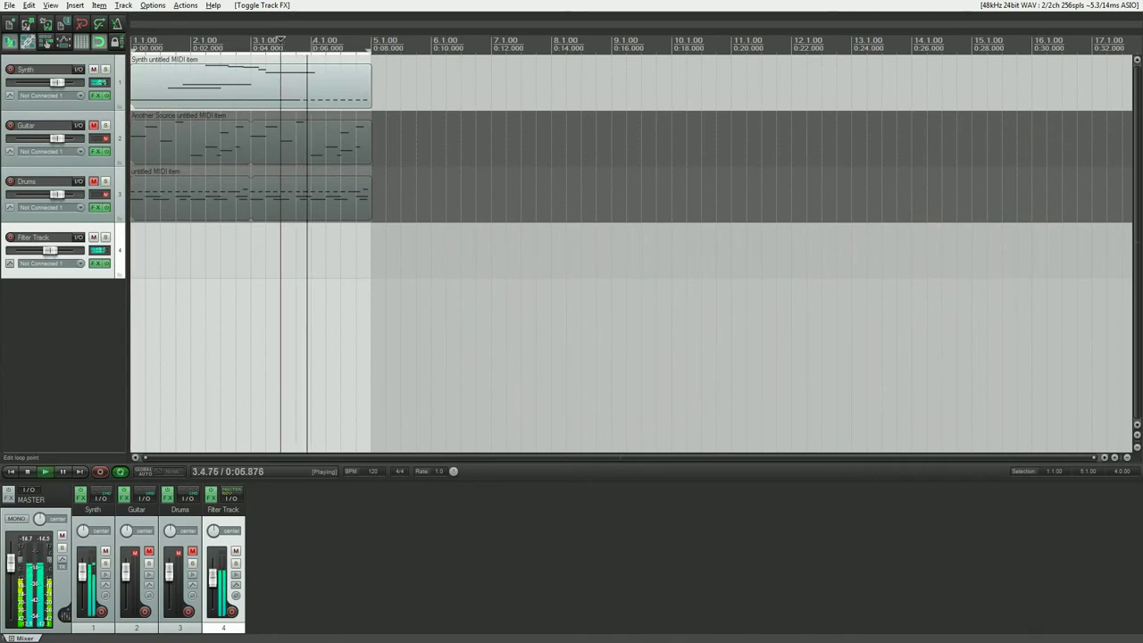
pyautogui.press('space')
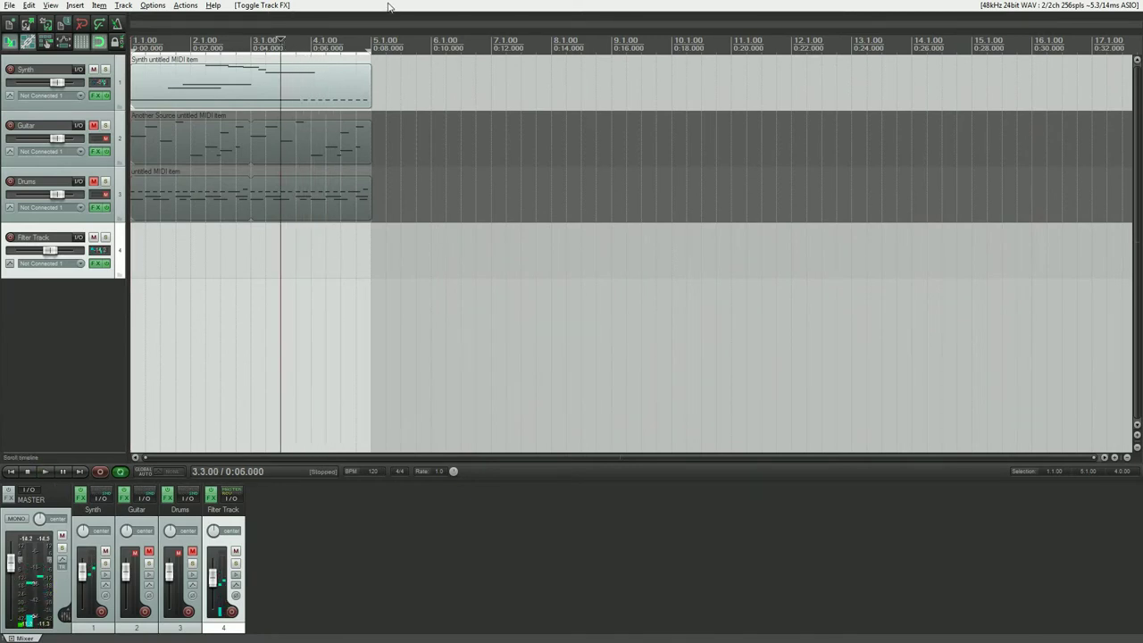
pyautogui.hotkey('alt', 'Tab')
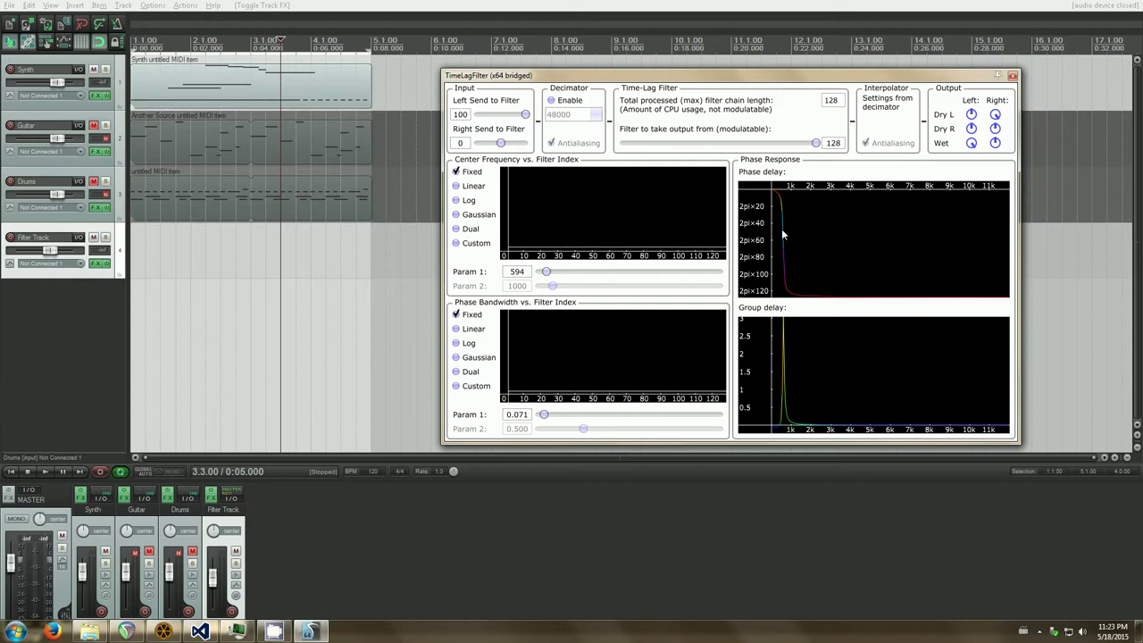
# Start playback, nudge the centre frequency, and widen the phase bandwidth to 1.468.
pyautogui.click(683, 8)
pyautogui.press('space')
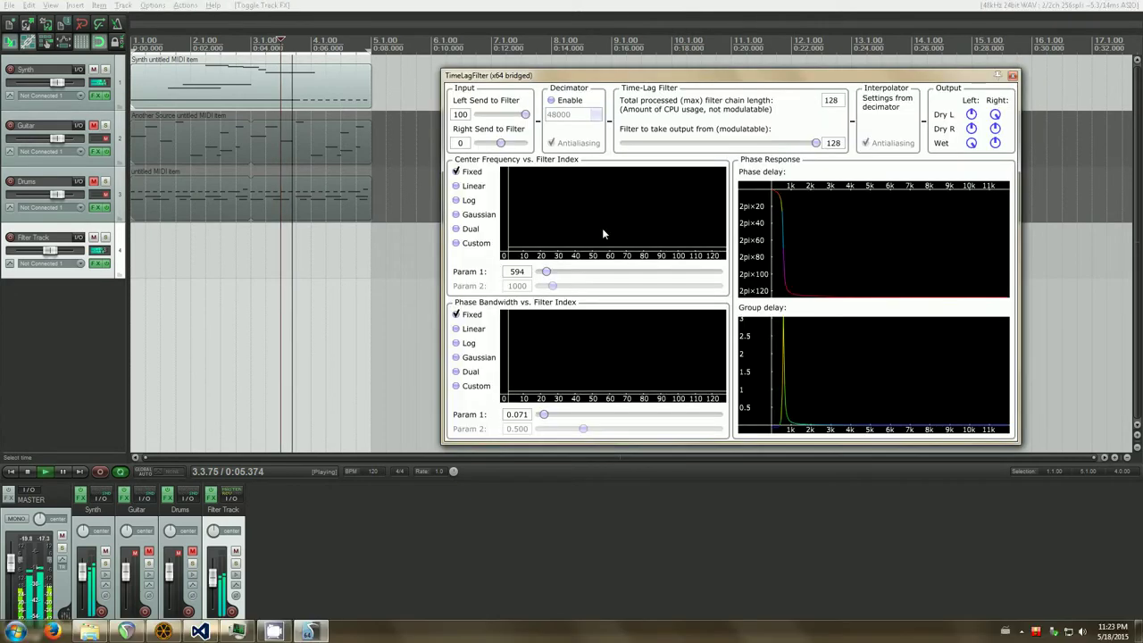
pyautogui.moveTo(550, 274); pyautogui.dragTo(542, 274)
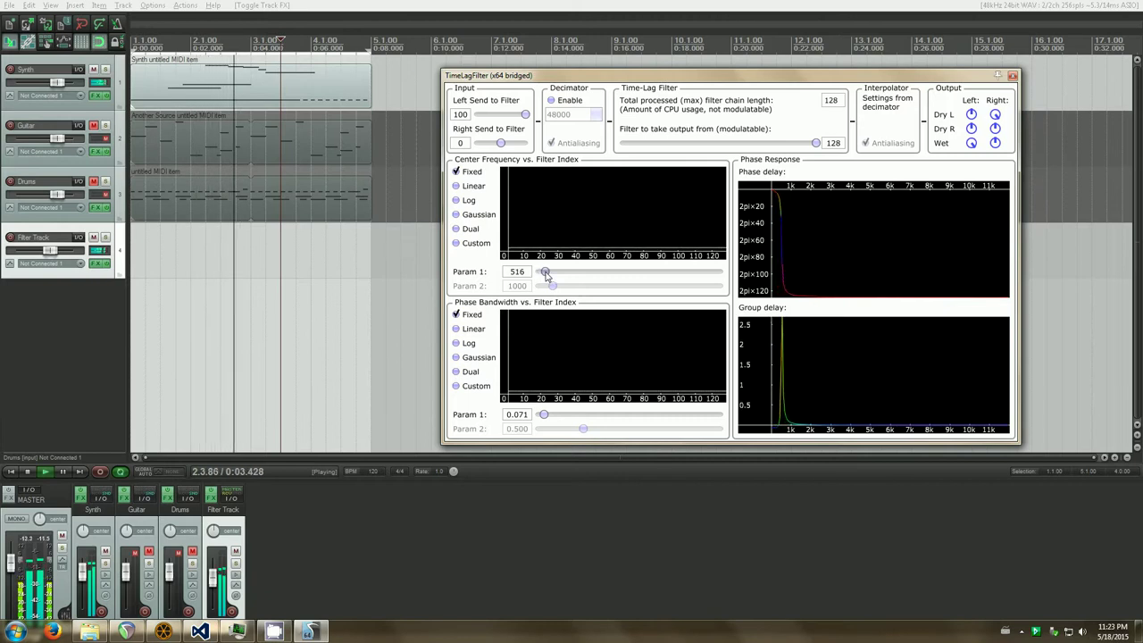
pyautogui.moveTo(542, 274); pyautogui.dragTo(553, 275)
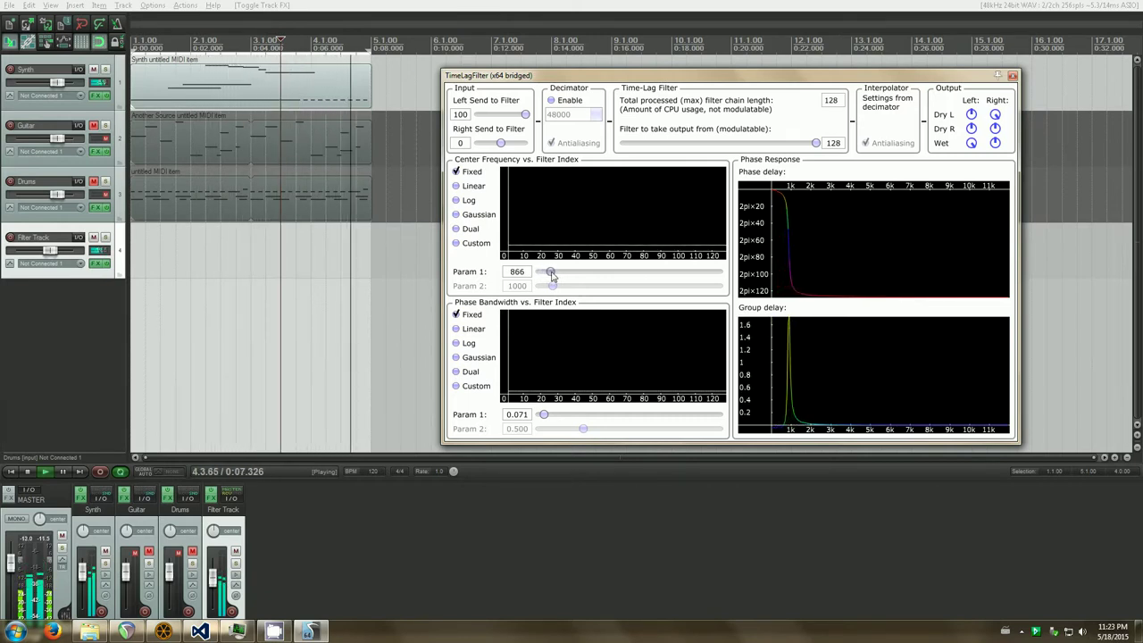
pyautogui.moveTo(545, 415); pyautogui.dragTo(617, 416)
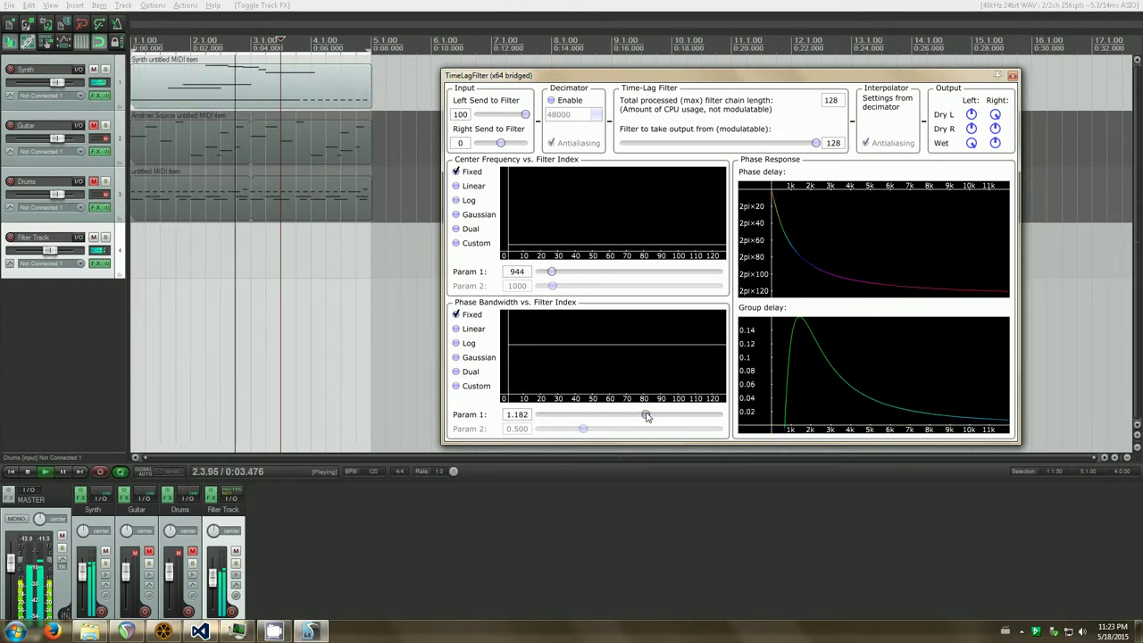
pyautogui.moveTo(616, 416); pyautogui.dragTo(671, 414)
# Settle the centre frequency at 1918 and bandwidth at 0.403, then stop playback.
pyautogui.moveTo(552, 277)
pyautogui.mouseDown()
pyautogui.moveTo(650, 280)
pyautogui.moveTo(565, 279)
pyautogui.mouseUp()
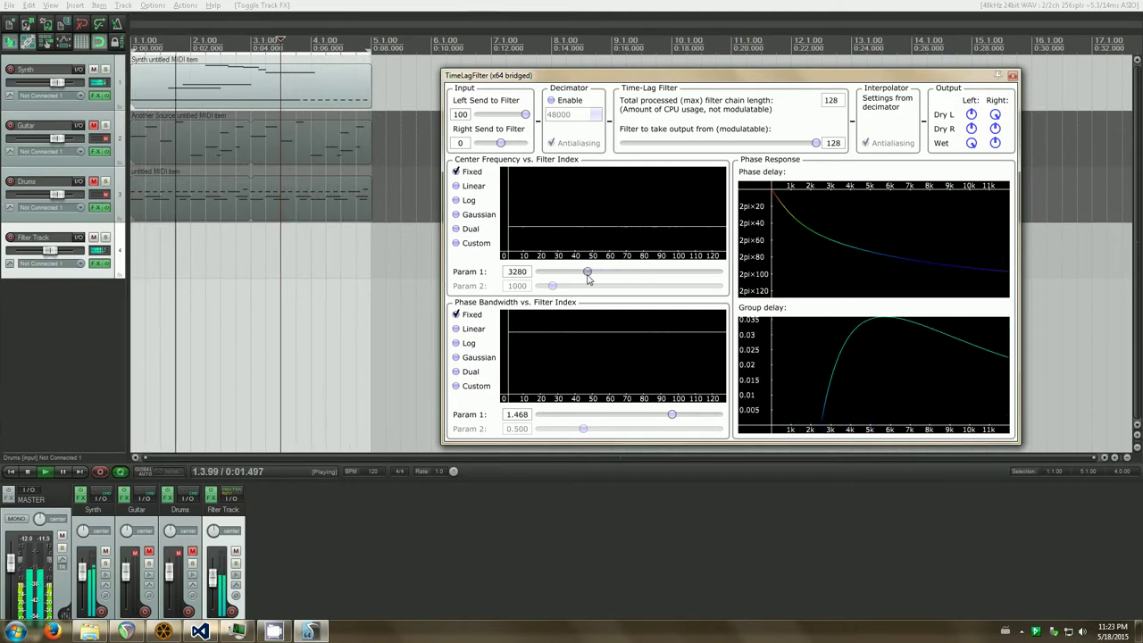
pyautogui.moveTo(672, 417); pyautogui.dragTo(549, 419)
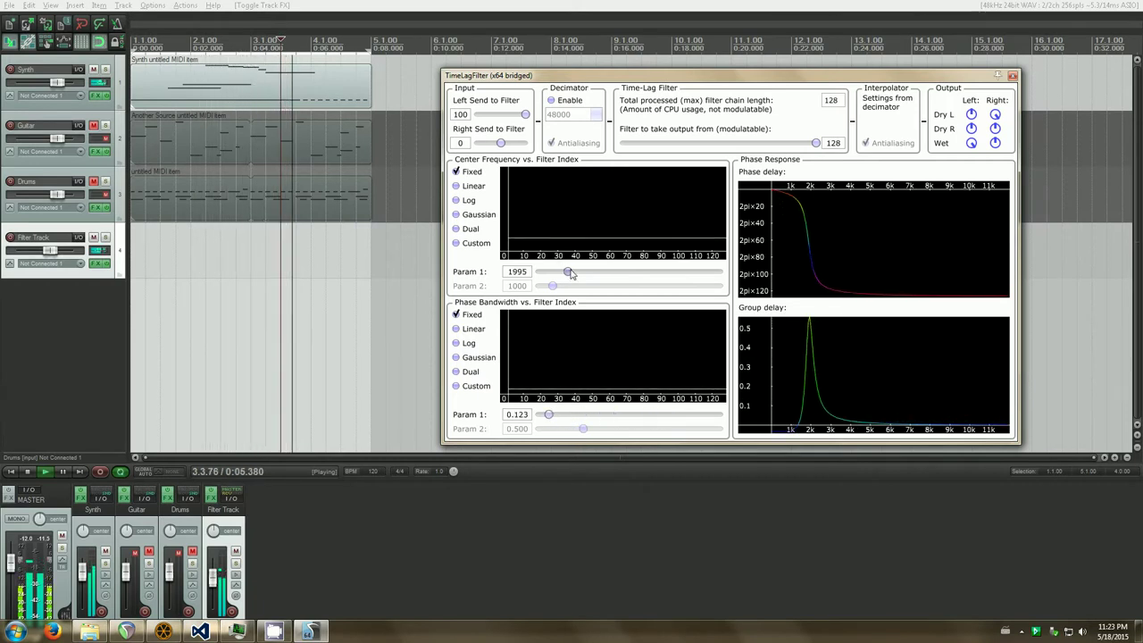
pyautogui.moveTo(564, 272)
pyautogui.mouseDown()
pyautogui.moveTo(610, 276)
pyautogui.moveTo(544, 278)
pyautogui.moveTo(567, 271)
pyautogui.mouseUp()
pyautogui.moveTo(548, 414)
pyautogui.mouseDown()
pyautogui.moveTo(614, 420)
pyautogui.moveTo(556, 417)
pyautogui.mouseUp()
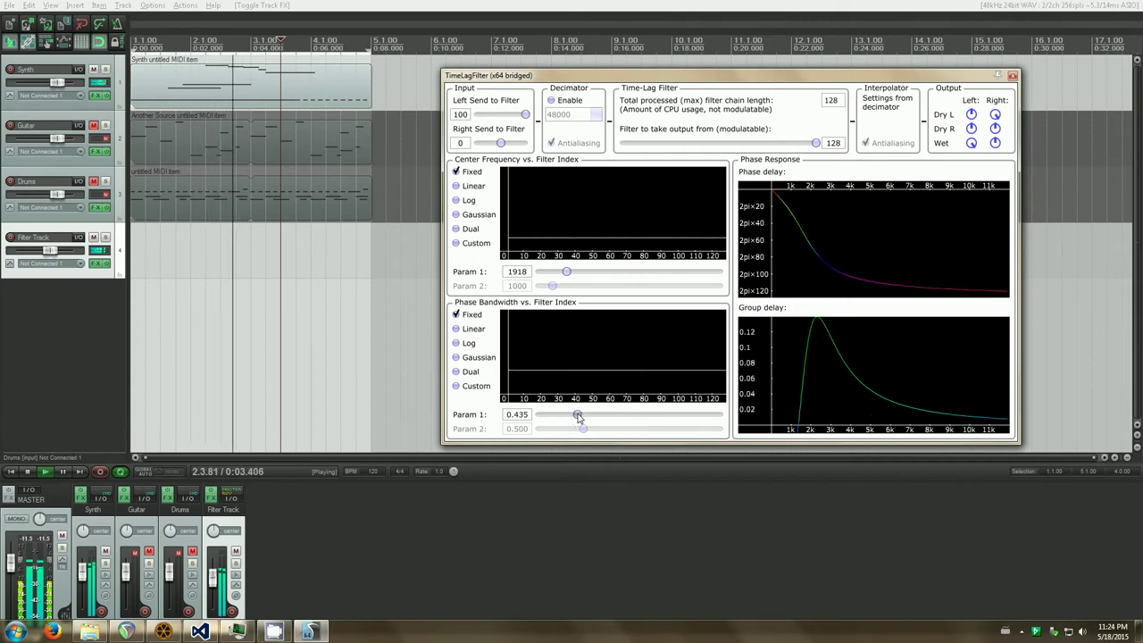
pyautogui.press('Escape')
pyautogui.press('space')
# Raise the filter window slightly and narrow the phase bandwidth from 0.403 to 0.292.
pyautogui.press('f')
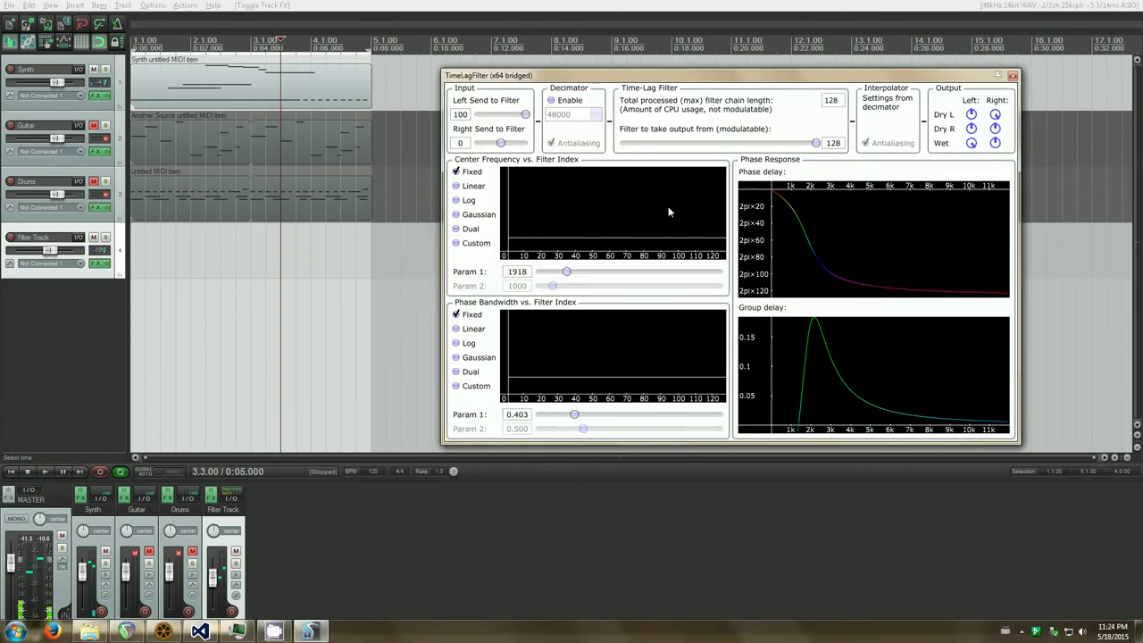
pyautogui.moveTo(686, 78); pyautogui.dragTo(693, 60)
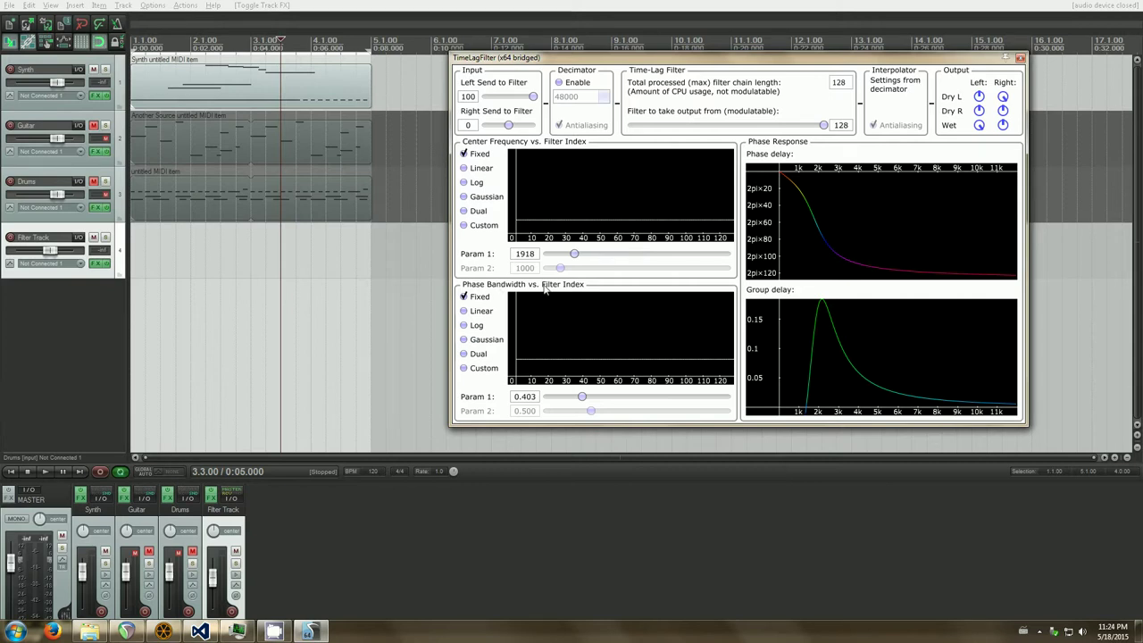
pyautogui.moveTo(580, 397)
pyautogui.mouseDown()
pyautogui.moveTo(554, 397)
pyautogui.moveTo(574, 382)
pyautogui.mouseUp()
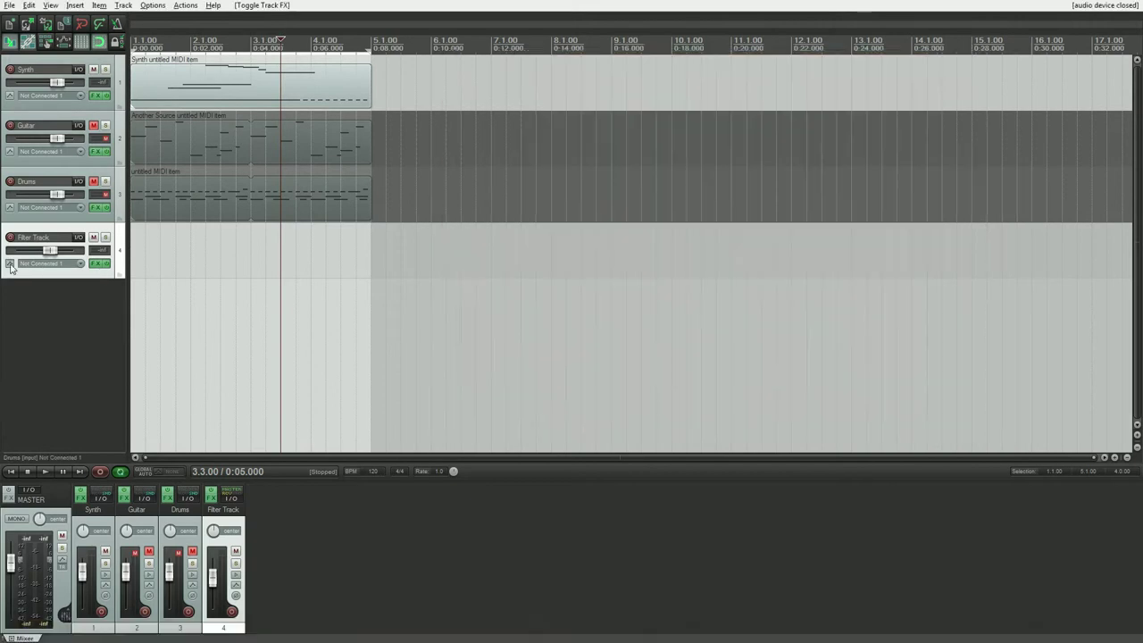
pyautogui.click(10, 264)
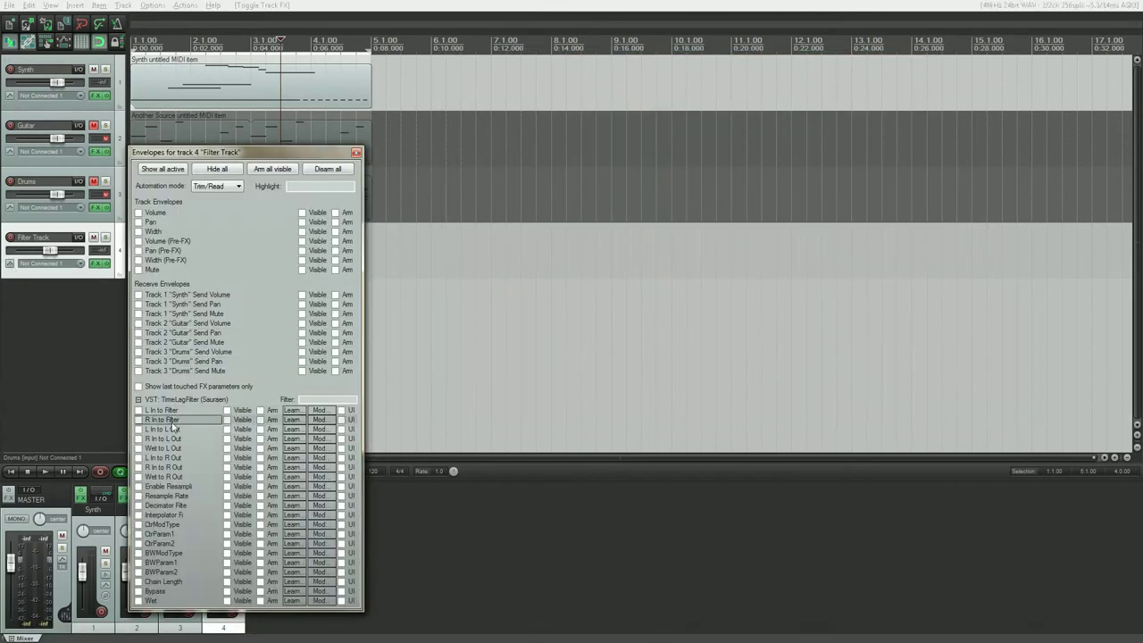
pyautogui.click(355, 154)
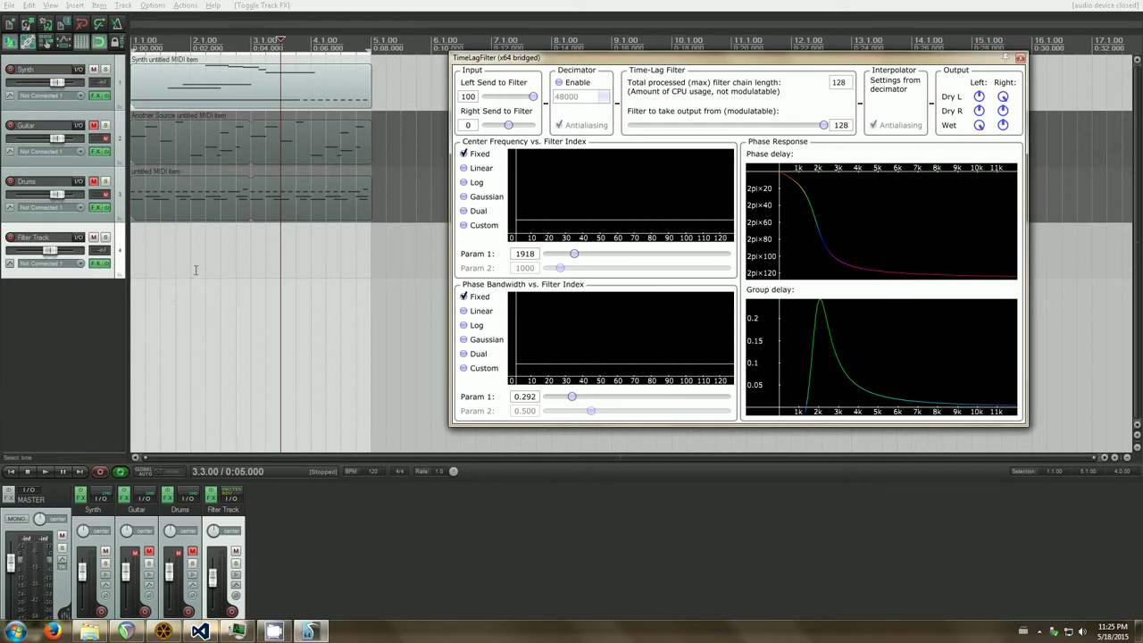
# Switch the centre frequency to Linear, with Param 1 at 3085 and Param 2 at 205.
pyautogui.moveTo(574, 253)
pyautogui.mouseDown()
pyautogui.moveTo(749, 243)
pyautogui.moveTo(585, 267)
pyautogui.mouseUp()
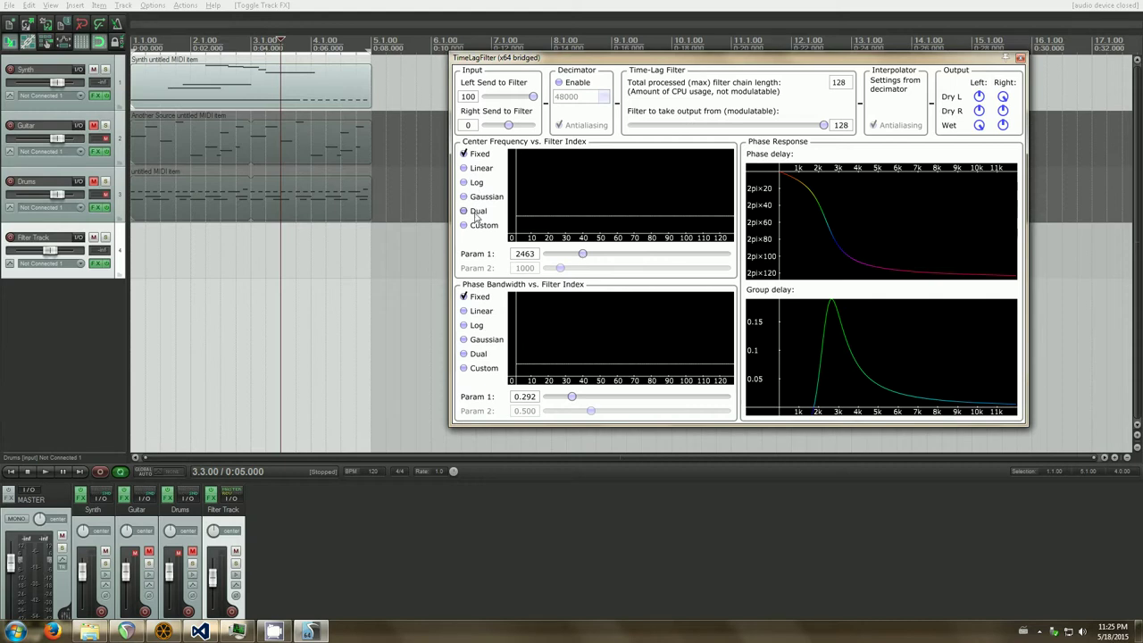
pyautogui.click(480, 168)
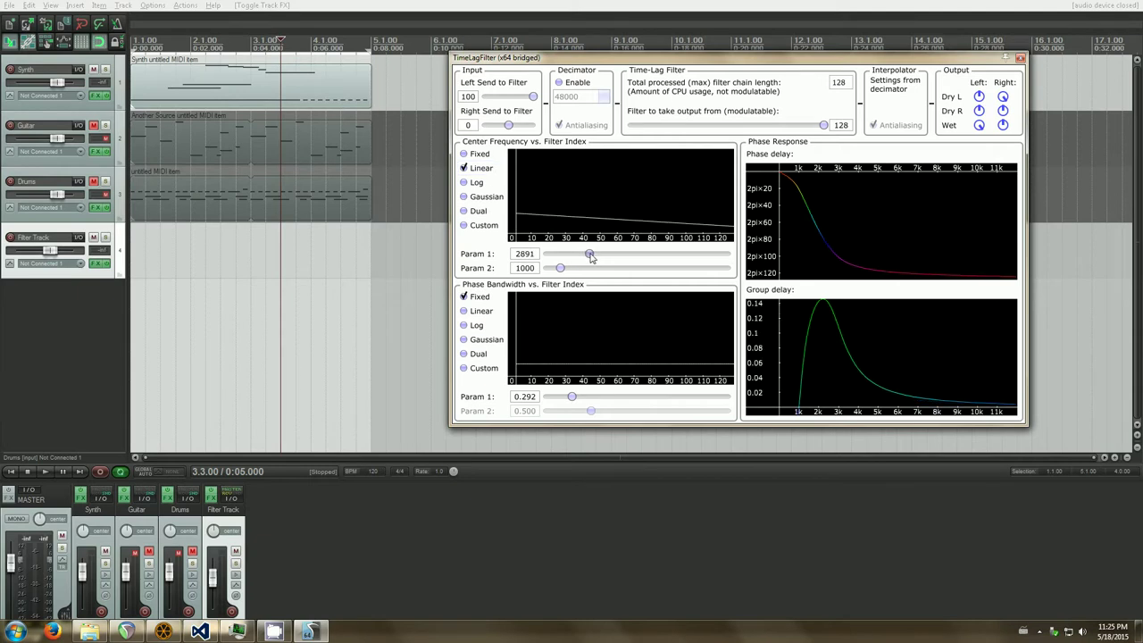
pyautogui.moveTo(583, 257)
pyautogui.mouseDown()
pyautogui.moveTo(600, 254)
pyautogui.moveTo(549, 273)
pyautogui.moveTo(586, 257)
pyautogui.mouseUp()
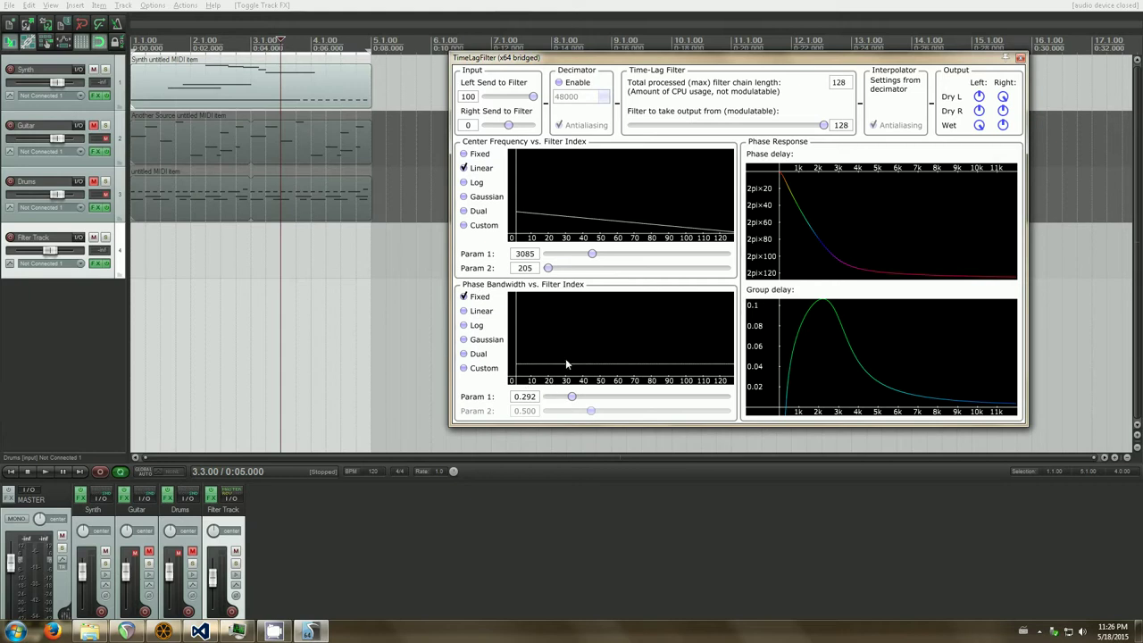
# Make the phase bandwidth linear with Param 1 at 0.344 and start playback.
pyautogui.click(483, 311)
pyautogui.moveTo(572, 400)
pyautogui.mouseDown()
pyautogui.moveTo(561, 397)
pyautogui.moveTo(655, 397)
pyautogui.moveTo(576, 397)
pyautogui.mouseUp()
pyautogui.click(429, 5)
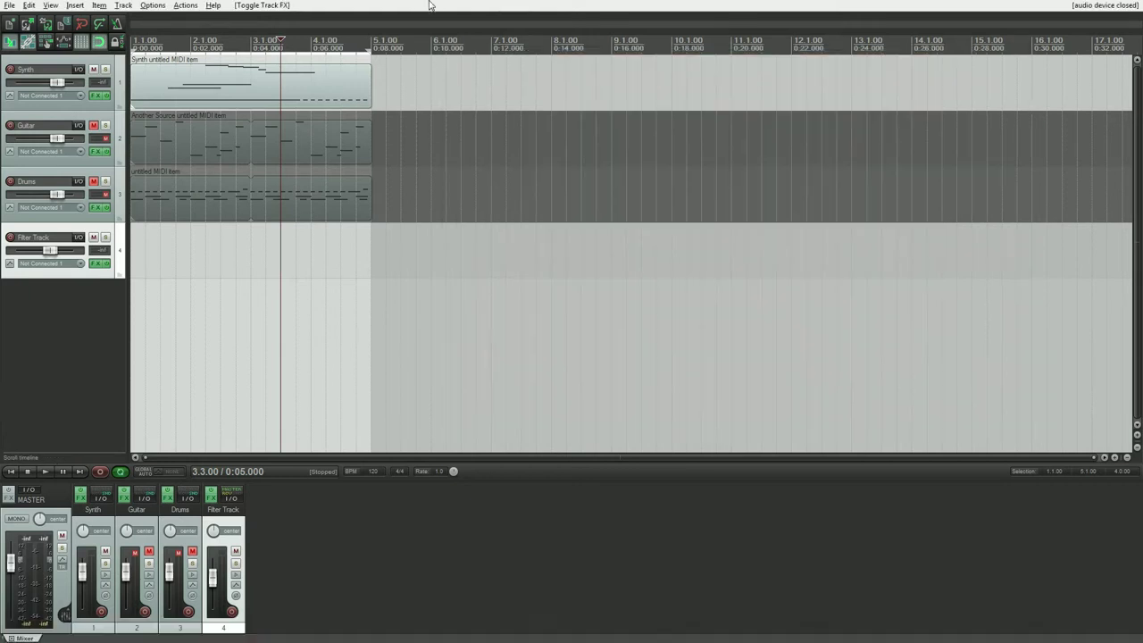
pyautogui.press('space')
pyautogui.hotkey('alt', 'Tab')
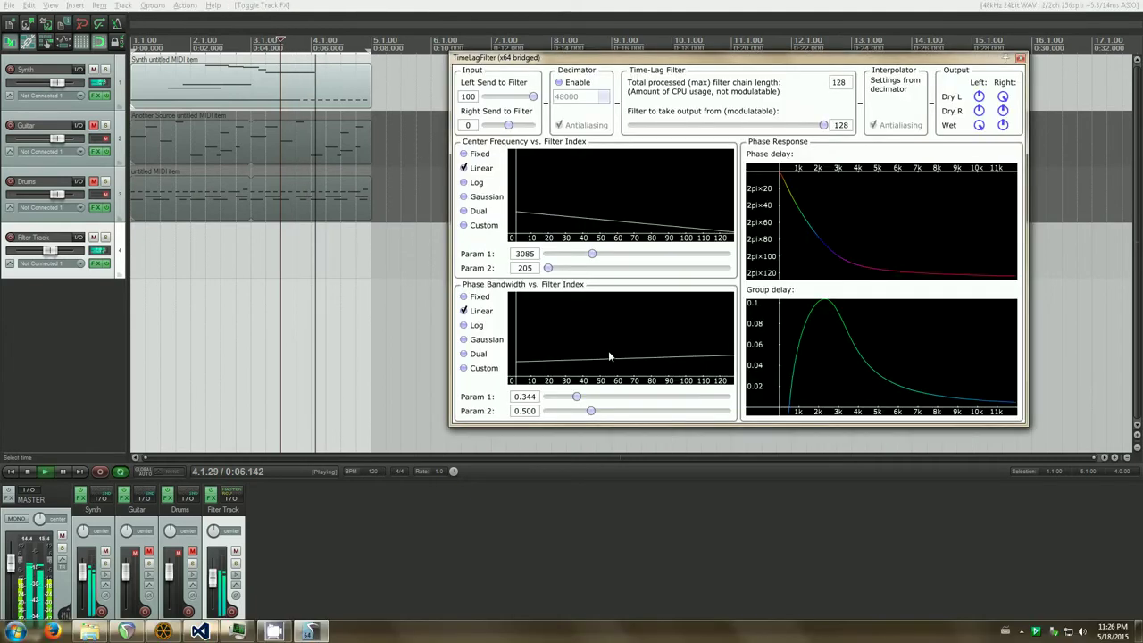
# Drop the bandwidth to 0.032, set the centre frequency to 477–983, and stop playback.
pyautogui.moveTo(579, 396)
pyautogui.mouseDown()
pyautogui.moveTo(551, 398)
pyautogui.moveTo(577, 411)
pyautogui.moveTo(558, 410)
pyautogui.mouseUp()
pyautogui.moveTo(590, 253)
pyautogui.mouseDown()
pyautogui.moveTo(553, 254)
pyautogui.moveTo(559, 268)
pyautogui.moveTo(607, 268)
pyautogui.mouseUp()
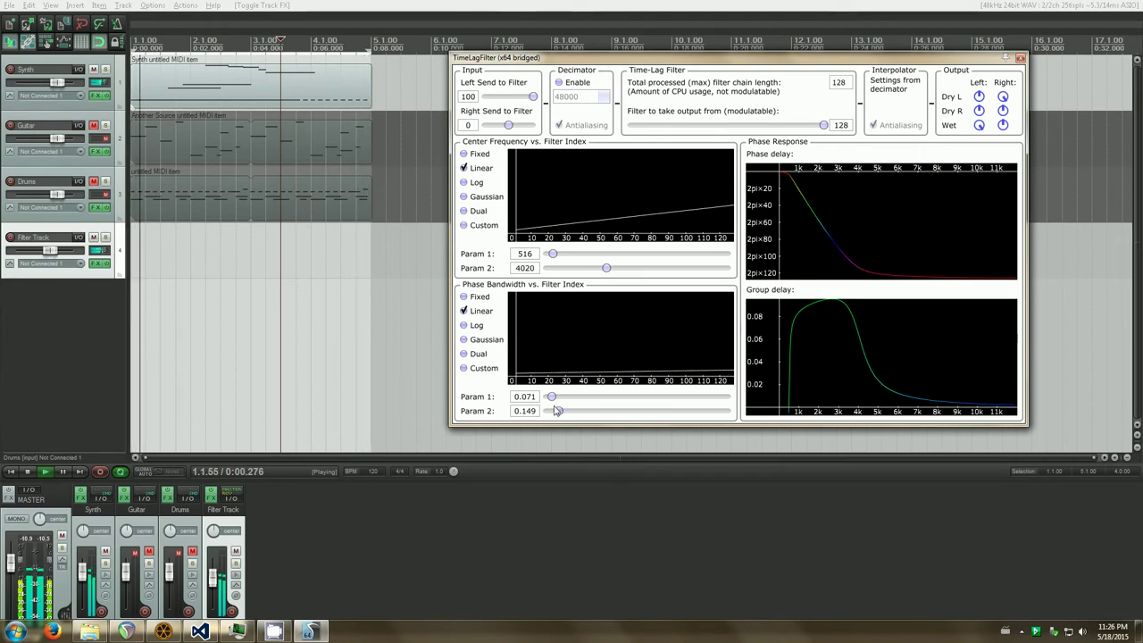
pyautogui.moveTo(558, 411)
pyautogui.mouseDown()
pyautogui.moveTo(569, 412)
pyautogui.moveTo(549, 397)
pyautogui.moveTo(560, 413)
pyautogui.moveTo(547, 410)
pyautogui.mouseUp()
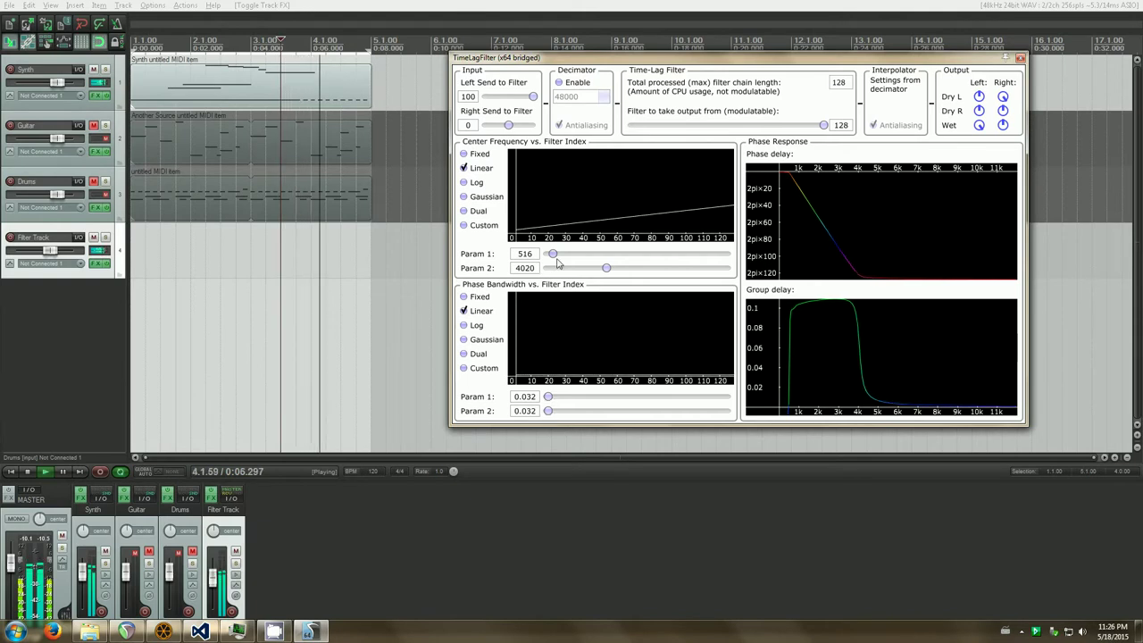
pyautogui.moveTo(553, 253)
pyautogui.mouseDown()
pyautogui.moveTo(594, 270)
pyautogui.moveTo(553, 270)
pyautogui.mouseUp()
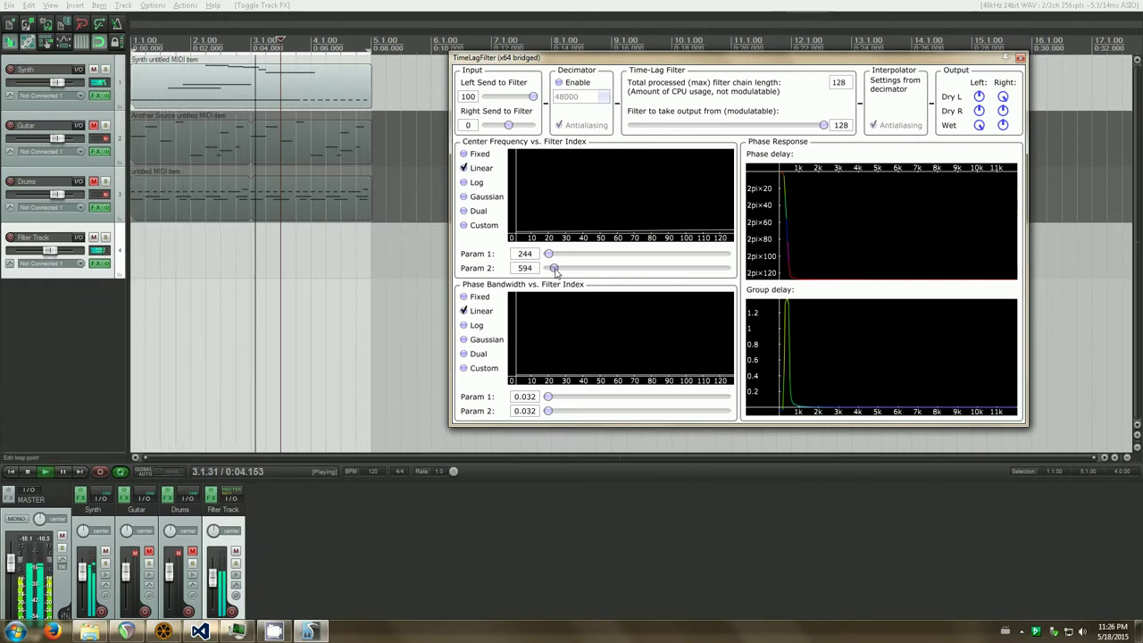
pyautogui.moveTo(555, 268)
pyautogui.mouseDown()
pyautogui.moveTo(553, 256)
pyautogui.moveTo(560, 268)
pyautogui.mouseUp()
pyautogui.press('space')
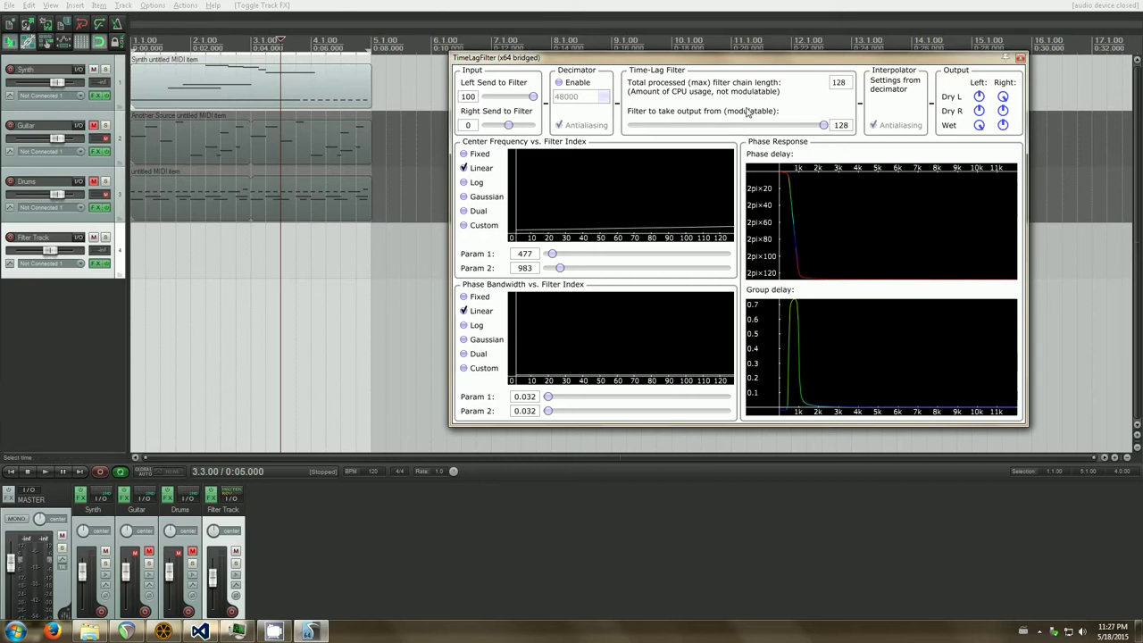
# Make the centre frequency logarithmic from 1567 to 3591 and mute the Synth track.
pyautogui.click(476, 182)
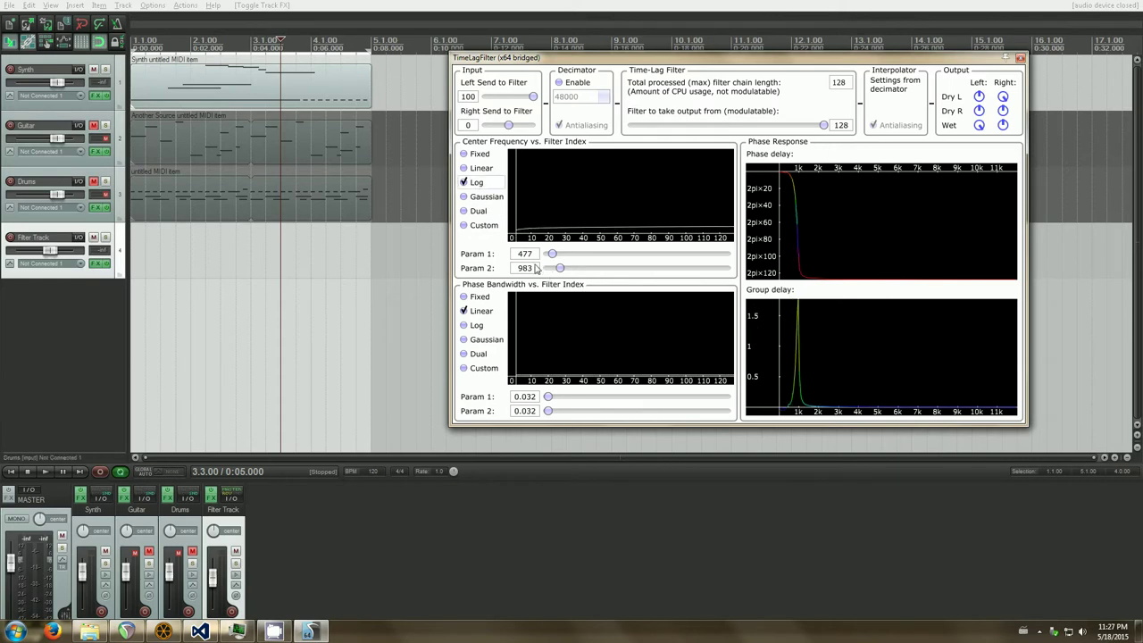
pyautogui.moveTo(553, 259)
pyautogui.mouseDown()
pyautogui.moveTo(607, 259)
pyautogui.moveTo(569, 255)
pyautogui.moveTo(601, 271)
pyautogui.mouseUp()
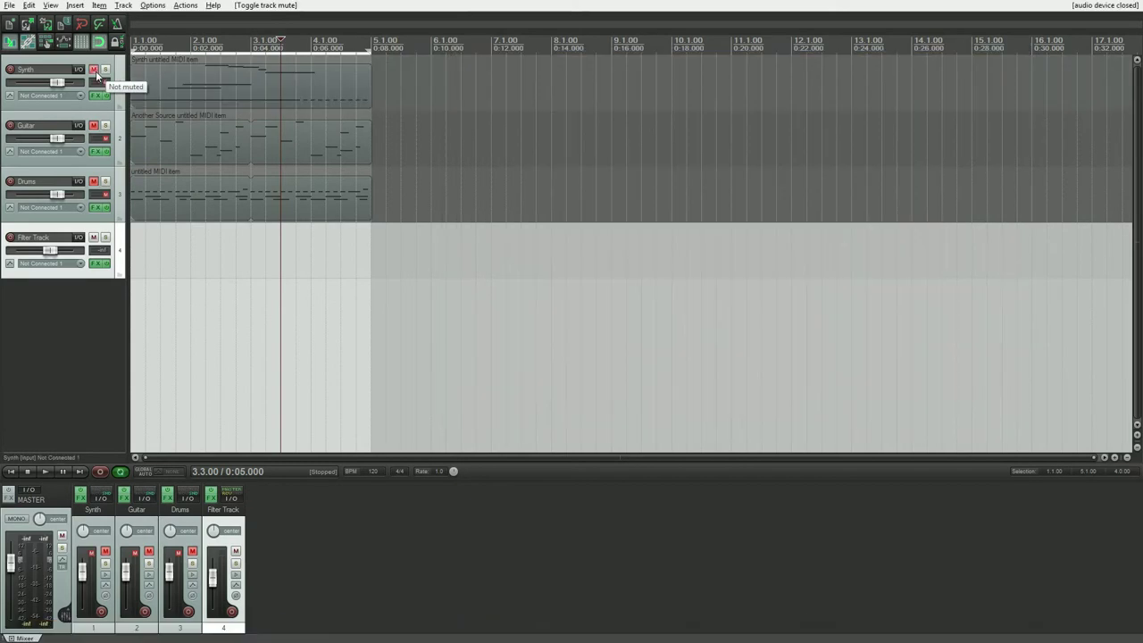
pyautogui.click(93, 70)
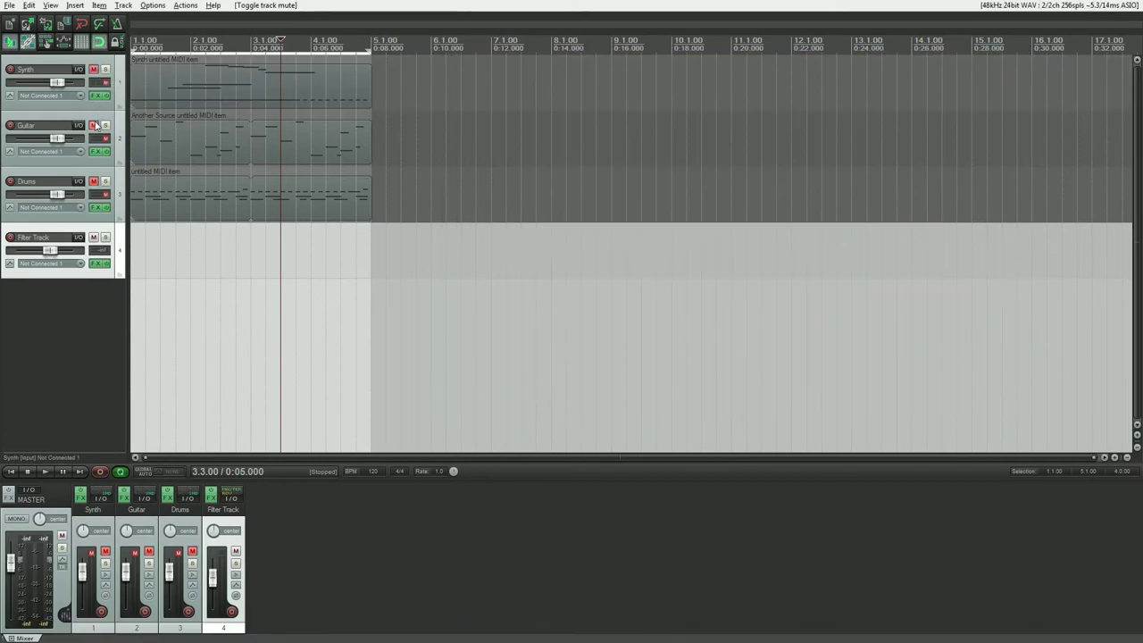
# Select the Guitar track, reopen the TimeLagFilter on Filter Track, and start playback.
pyautogui.click(130, 136)
pyautogui.click(100, 262)
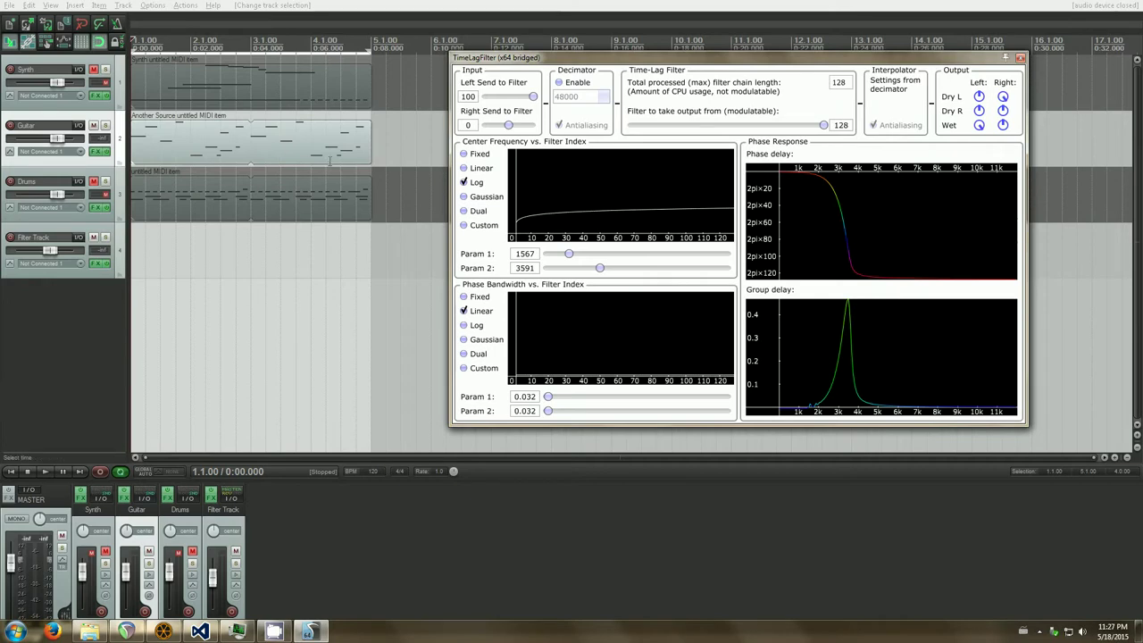
pyautogui.click(538, 5)
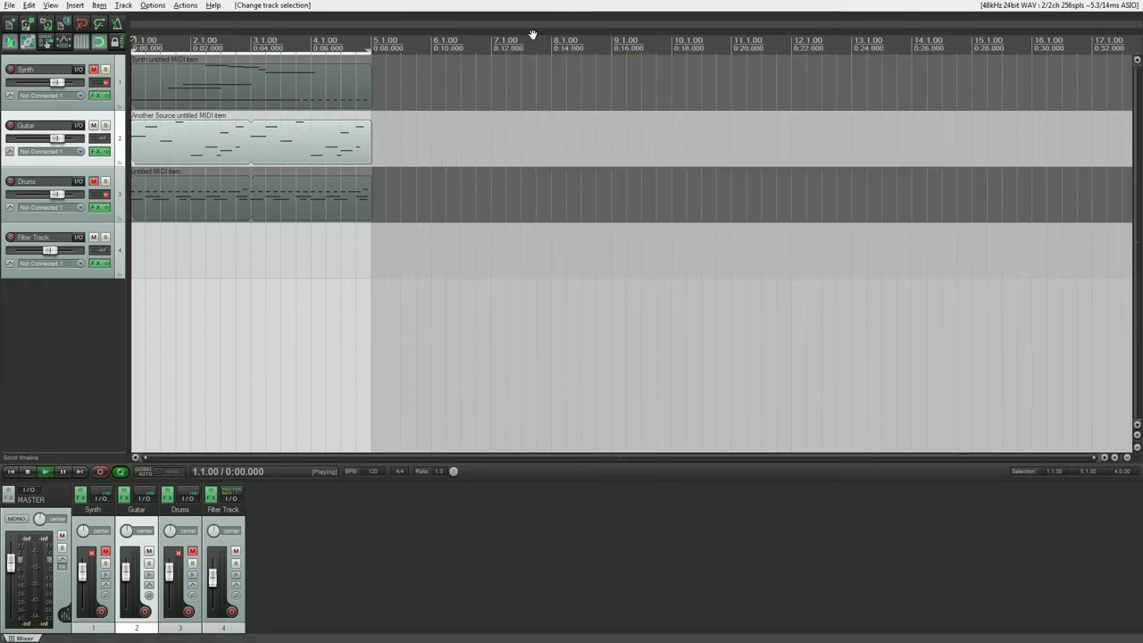
pyautogui.press('space')
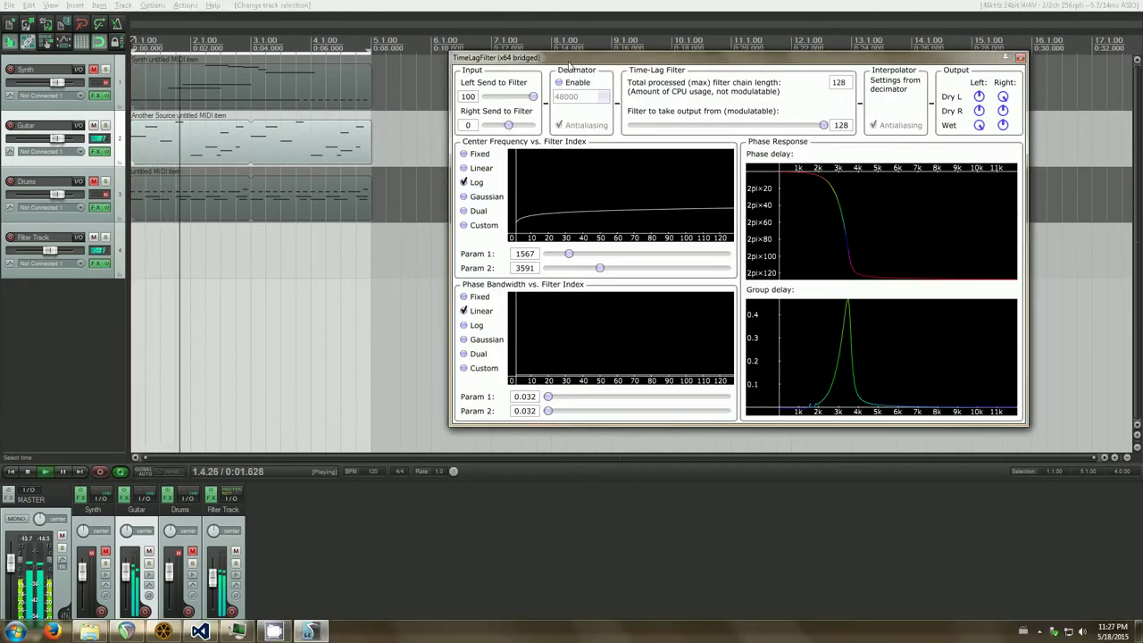
# Lower centre frequency Param 1 to 127 and widen the phase bandwidth to 0.214 and 0.117.
pyautogui.moveTo(572, 257)
pyautogui.mouseDown()
pyautogui.moveTo(546, 258)
pyautogui.moveTo(576, 268)
pyautogui.mouseUp()
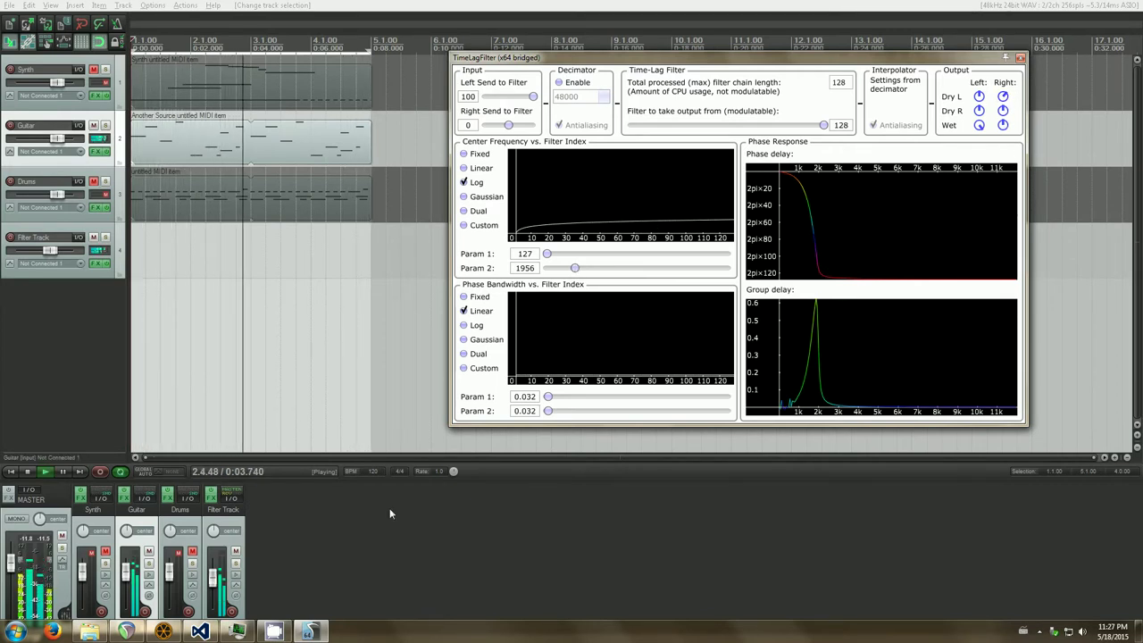
pyautogui.click(216, 579)
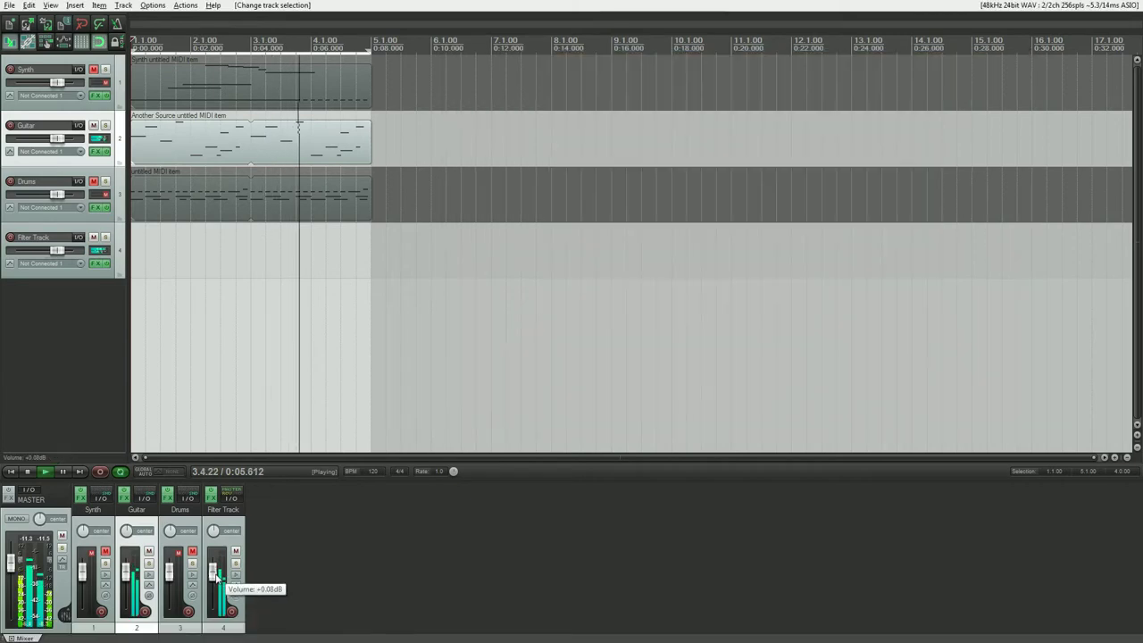
pyautogui.hotkey('alt', 'Tab')
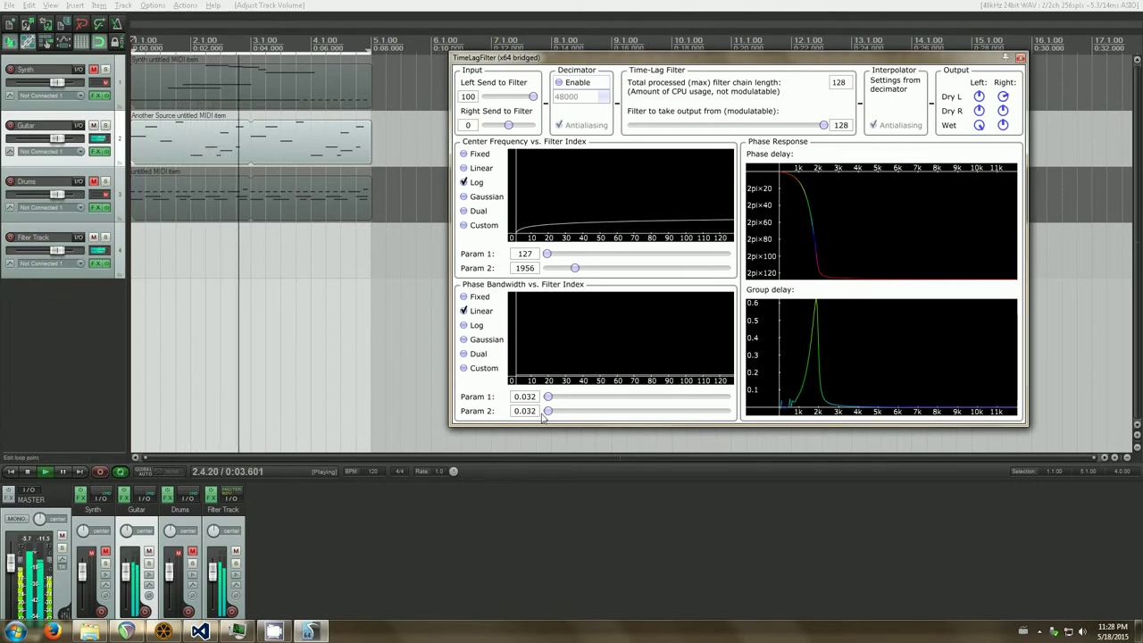
pyautogui.moveTo(547, 396)
pyautogui.mouseDown()
pyautogui.moveTo(565, 399)
pyautogui.moveTo(557, 416)
pyautogui.mouseUp()
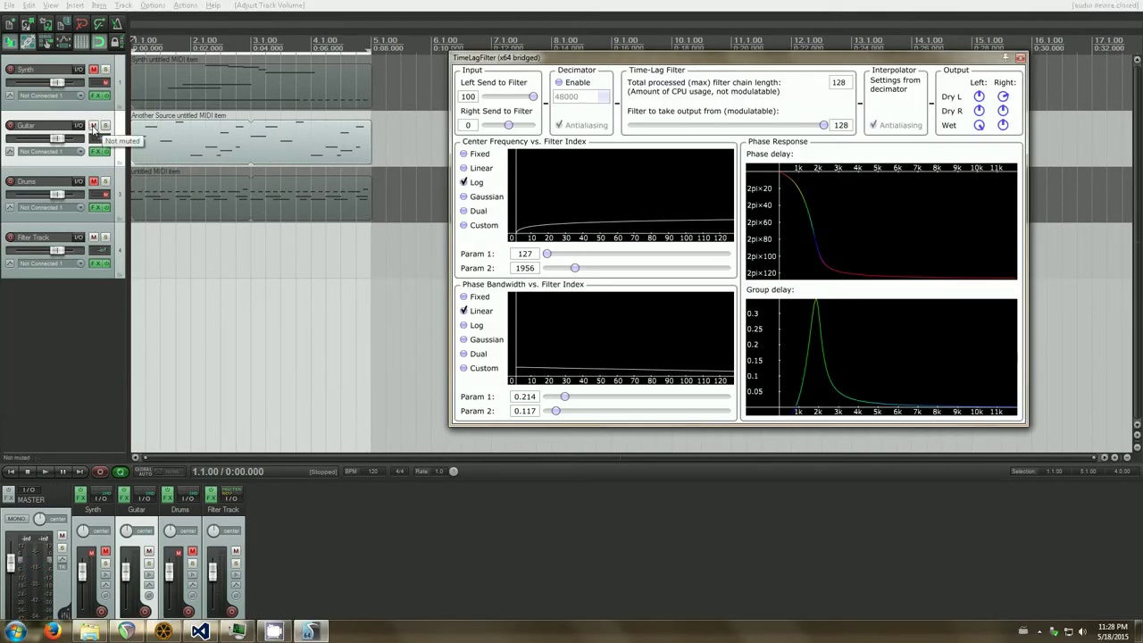
# Mute the Guitar track, unmute the Drums, and select the Drums MIDI item.
pyautogui.click(92, 126)
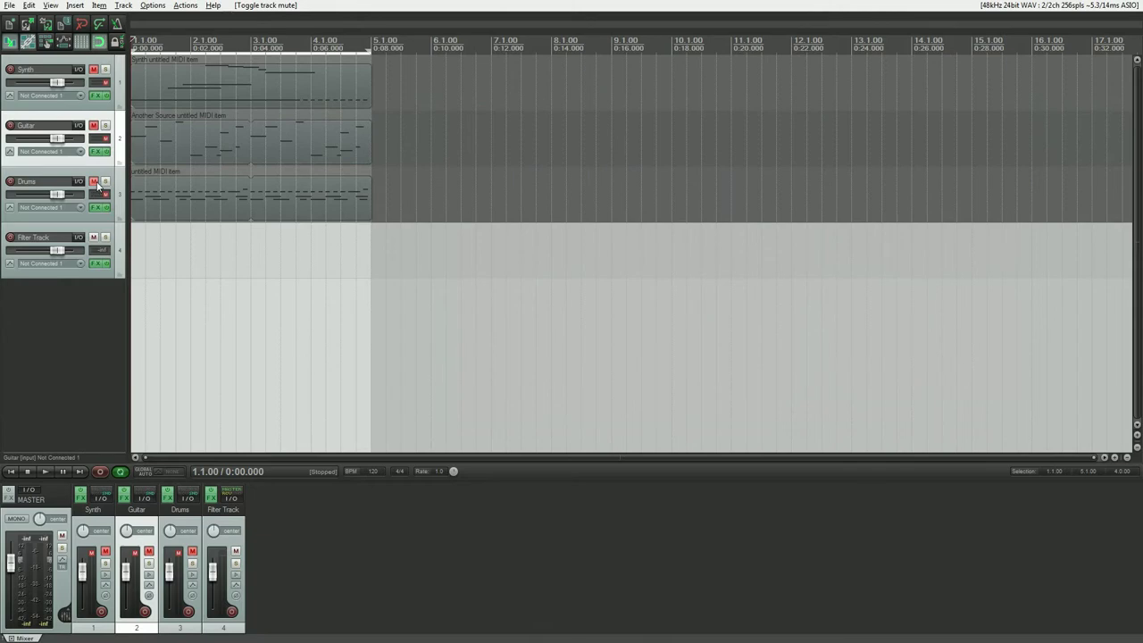
pyautogui.click(97, 183)
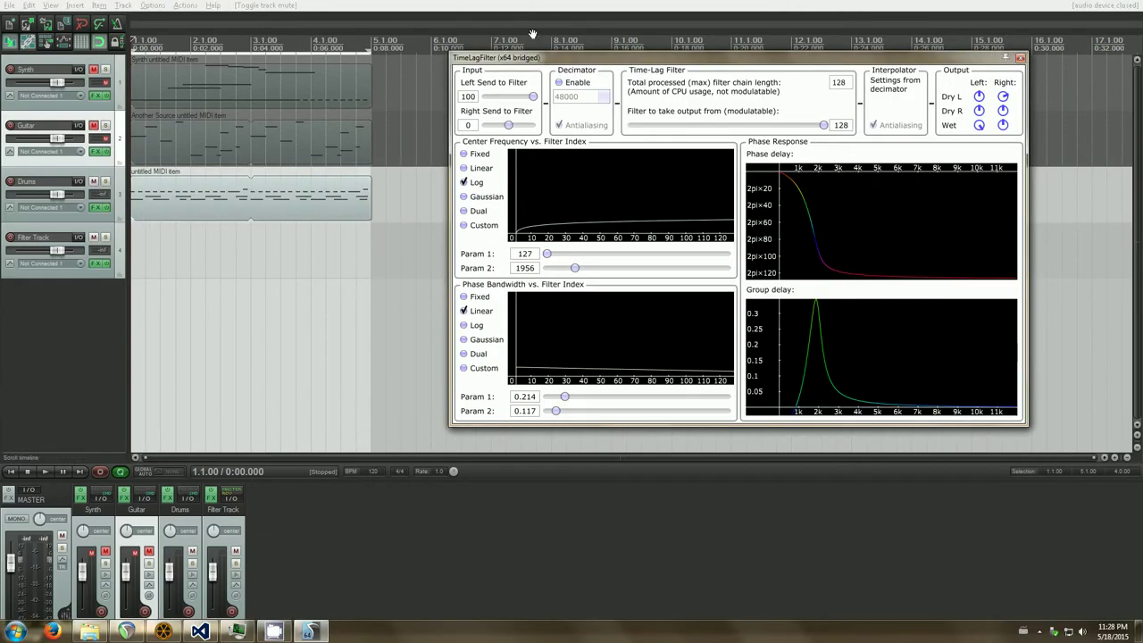
pyautogui.click(570, 7)
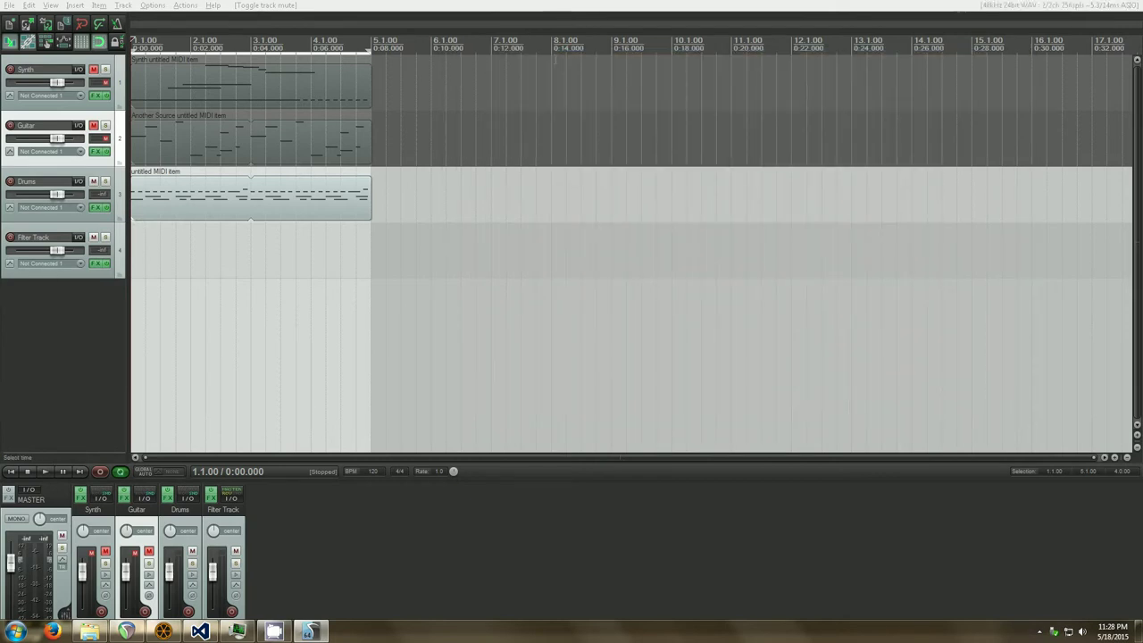
pyautogui.click(146, 196)
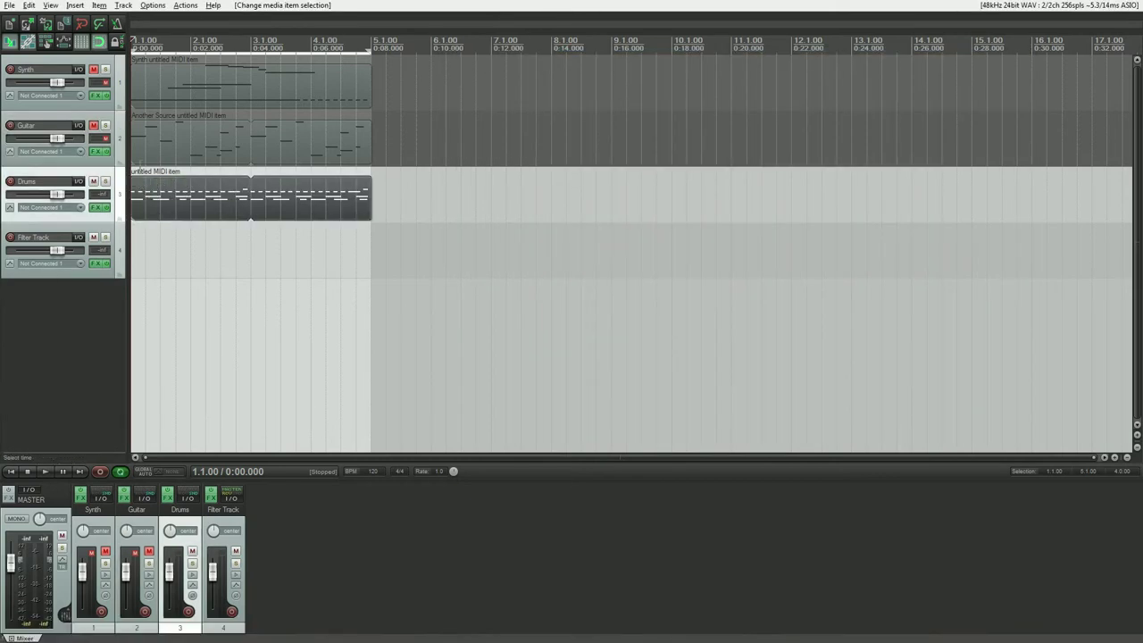
# Play the Drums through the filter, restarting playback from the beginning.
pyautogui.press('space')
pyautogui.hotkey('alt', 'Tab')
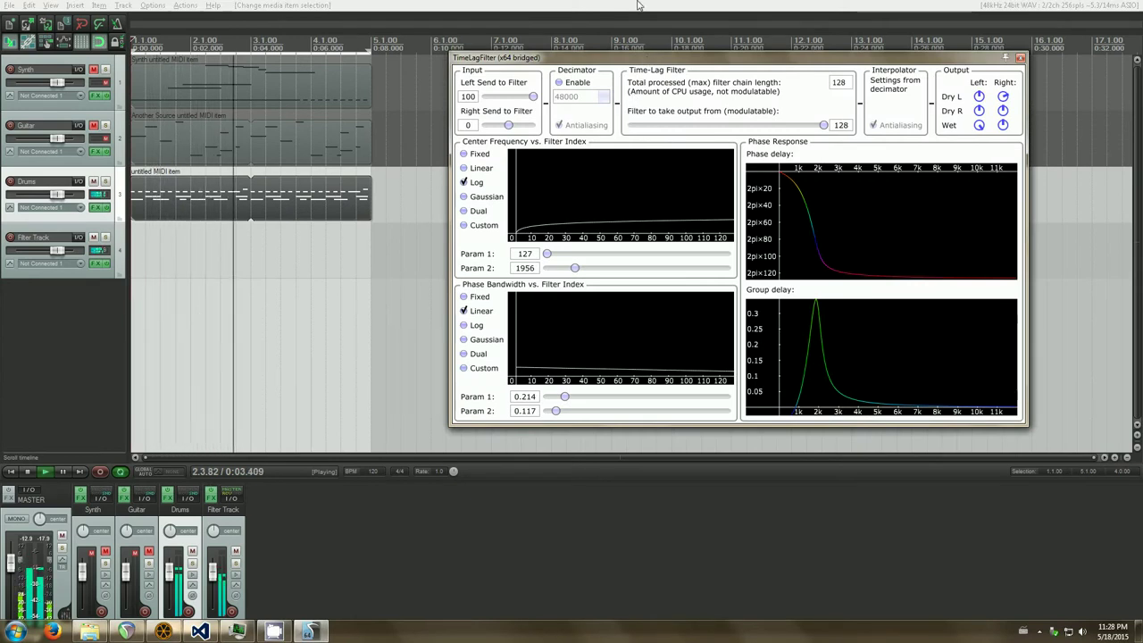
pyautogui.hotkey('alt', 'Tab')
pyautogui.press('space')
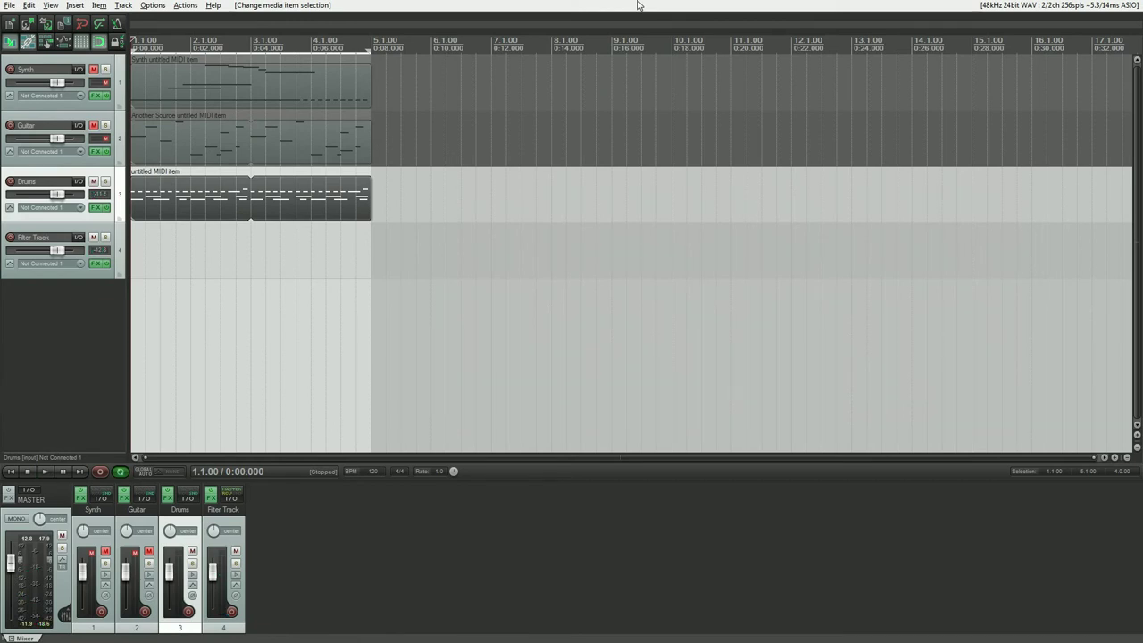
pyautogui.press('space')
pyautogui.hotkey('alt', 'Tab')
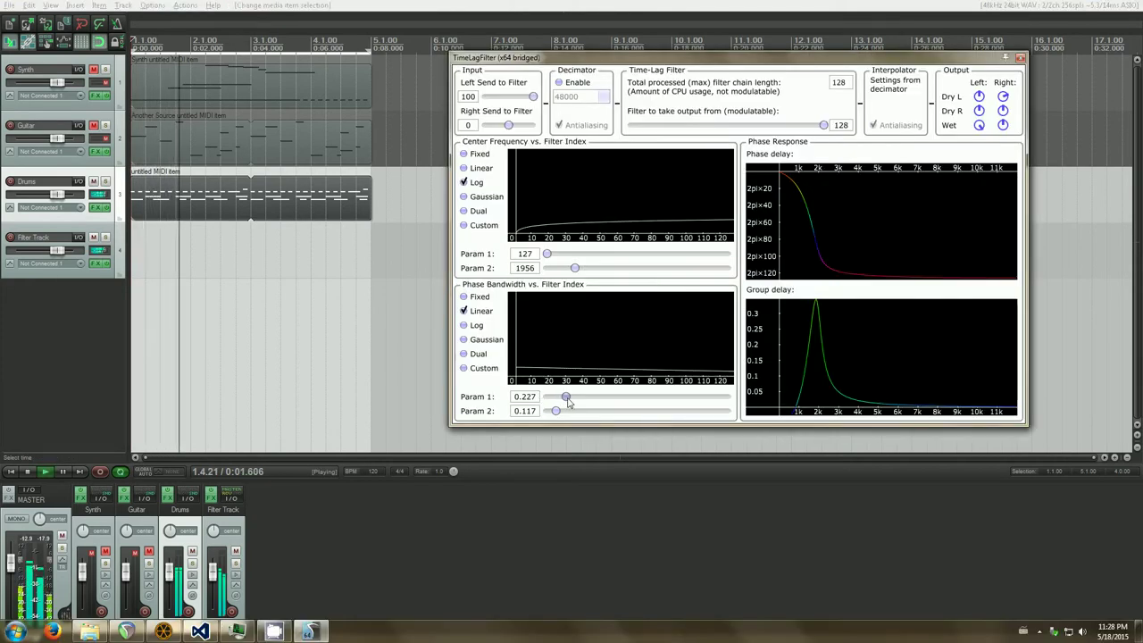
pyautogui.scroll(8, 539, 396)
# Make the phase bandwidth logarithmic at 0.071–0.097 and set the centre frequency to 983–1801.
pyautogui.click(463, 325)
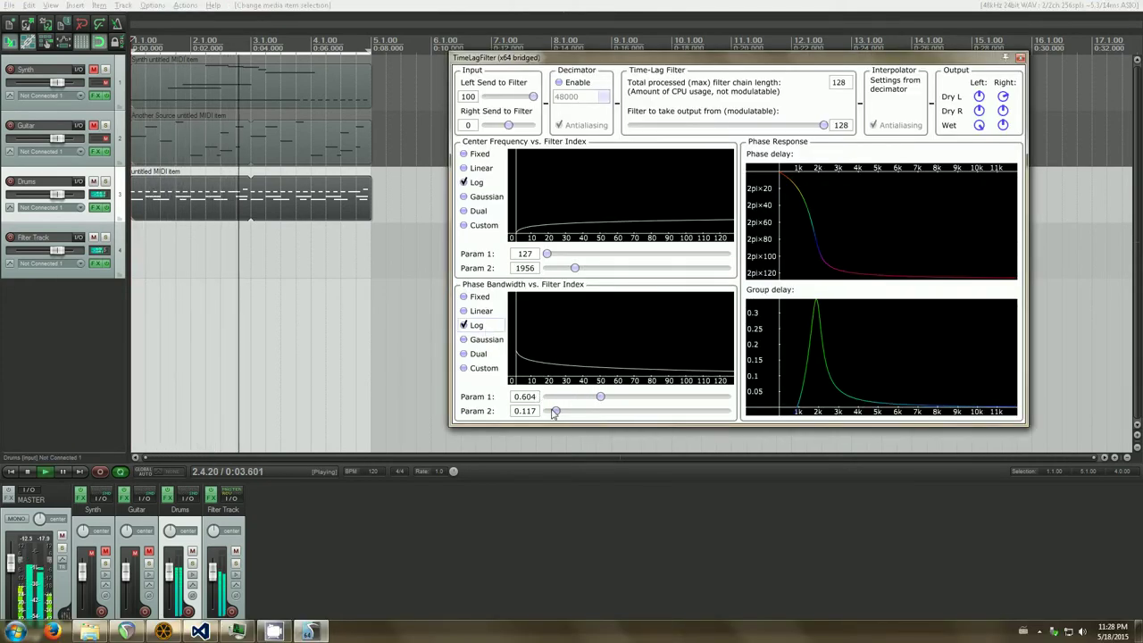
pyautogui.moveTo(556, 410)
pyautogui.mouseDown()
pyautogui.moveTo(593, 411)
pyautogui.moveTo(541, 399)
pyautogui.moveTo(580, 411)
pyautogui.moveTo(553, 410)
pyautogui.moveTo(551, 396)
pyautogui.mouseUp()
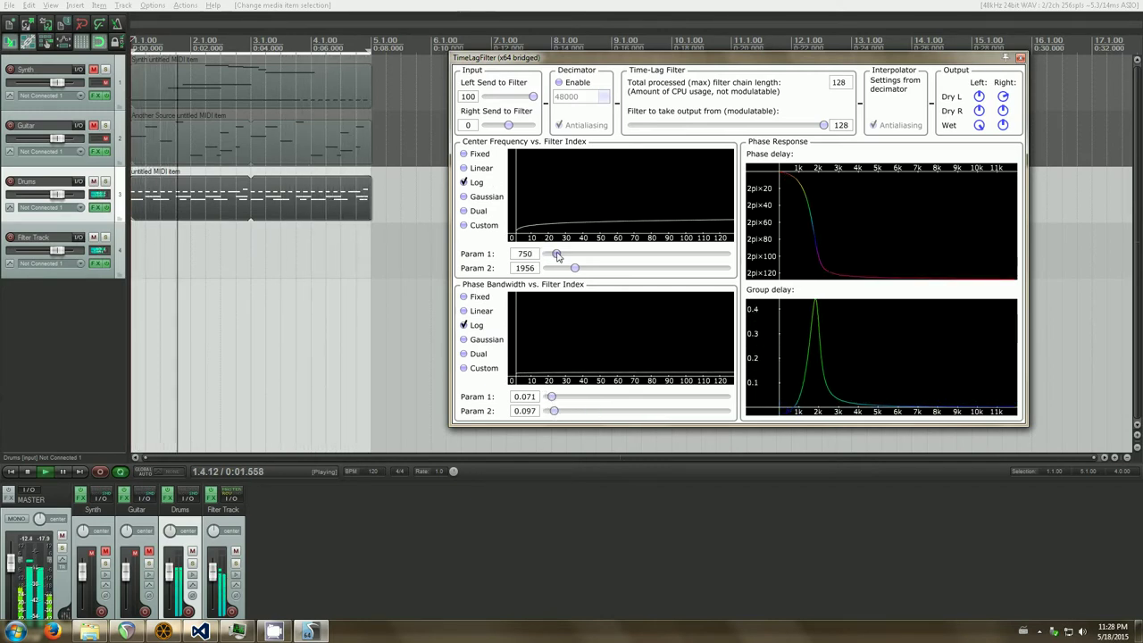
pyautogui.moveTo(547, 253)
pyautogui.mouseDown()
pyautogui.moveTo(564, 253)
pyautogui.moveTo(551, 269)
pyautogui.mouseUp()
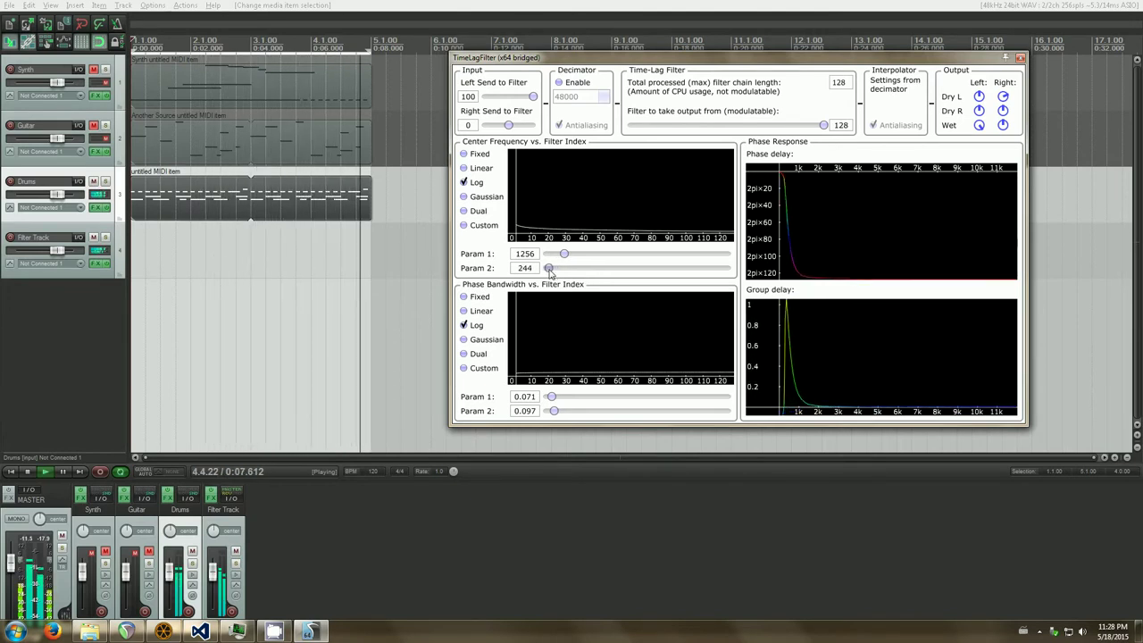
pyautogui.moveTo(549, 269)
pyautogui.mouseDown()
pyautogui.moveTo(560, 255)
pyautogui.moveTo(572, 268)
pyautogui.mouseUp()
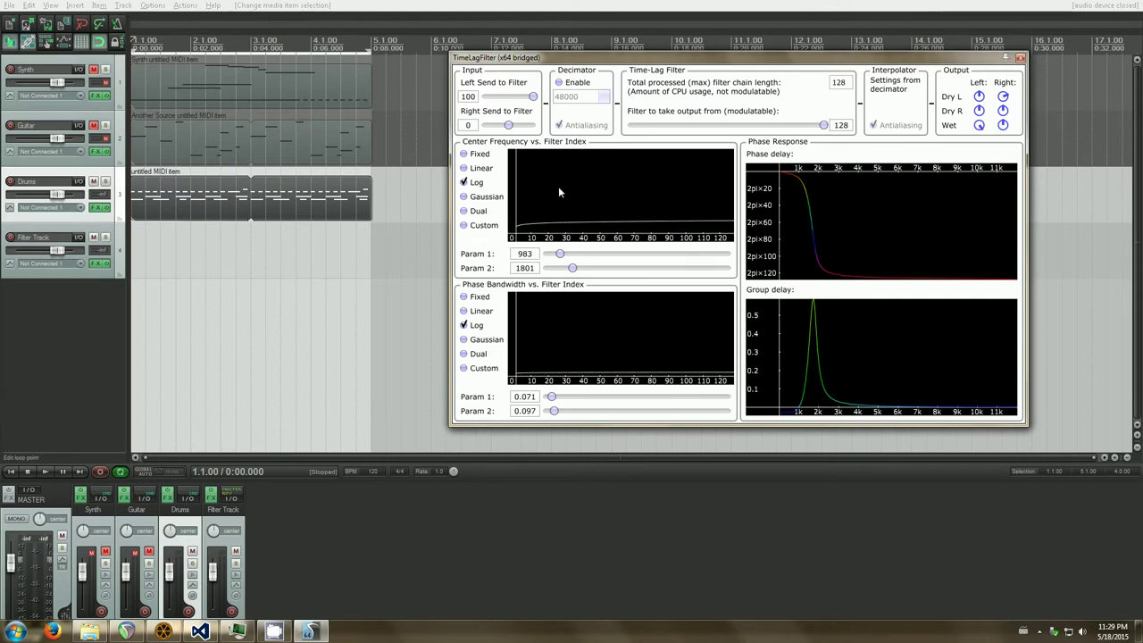
# Switch both curves to Custom and draw a rising centre-frequency curve.
pyautogui.click(478, 225)
pyautogui.click(475, 368)
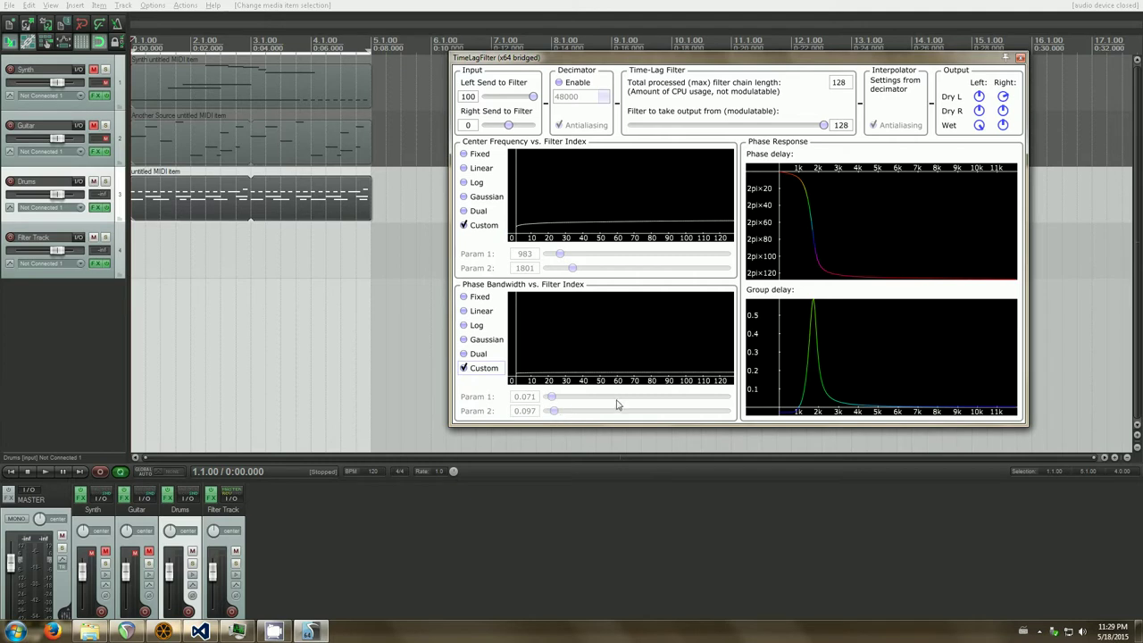
pyautogui.moveTo(518, 230)
pyautogui.mouseDown()
pyautogui.moveTo(595, 207)
pyautogui.moveTo(714, 223)
pyautogui.moveTo(735, 237)
pyautogui.moveTo(688, 229)
pyautogui.moveTo(717, 222)
pyautogui.moveTo(708, 222)
pyautogui.mouseUp()
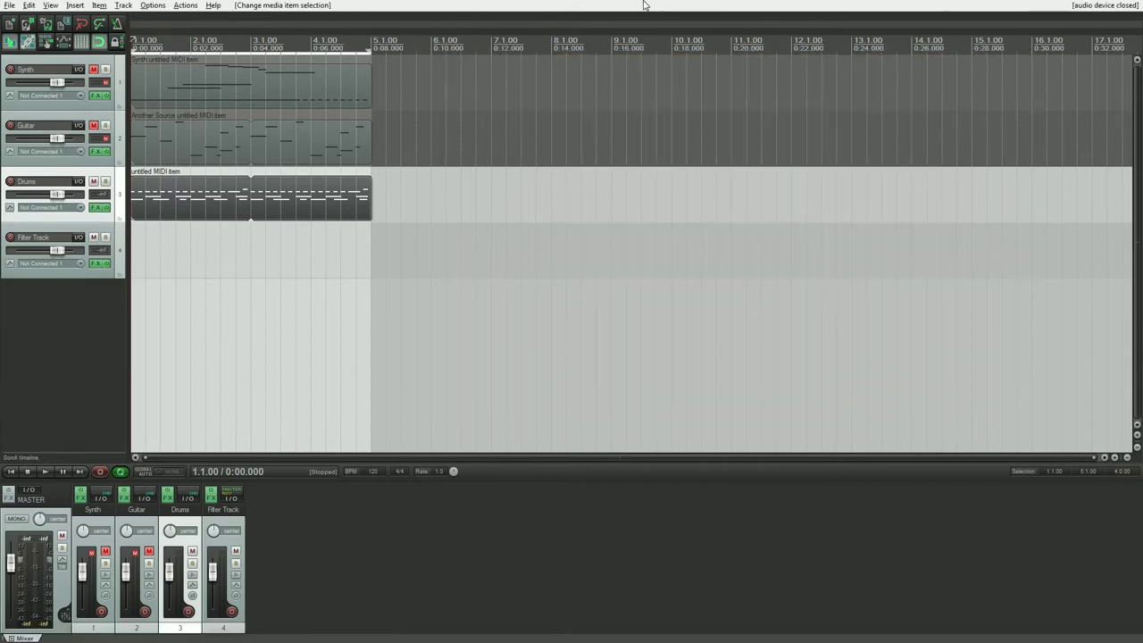
# Start playback and draw a rising custom phase-bandwidth curve.
pyautogui.click(643, 6)
pyautogui.press('space')
pyautogui.hotkey('alt', 'Tab')
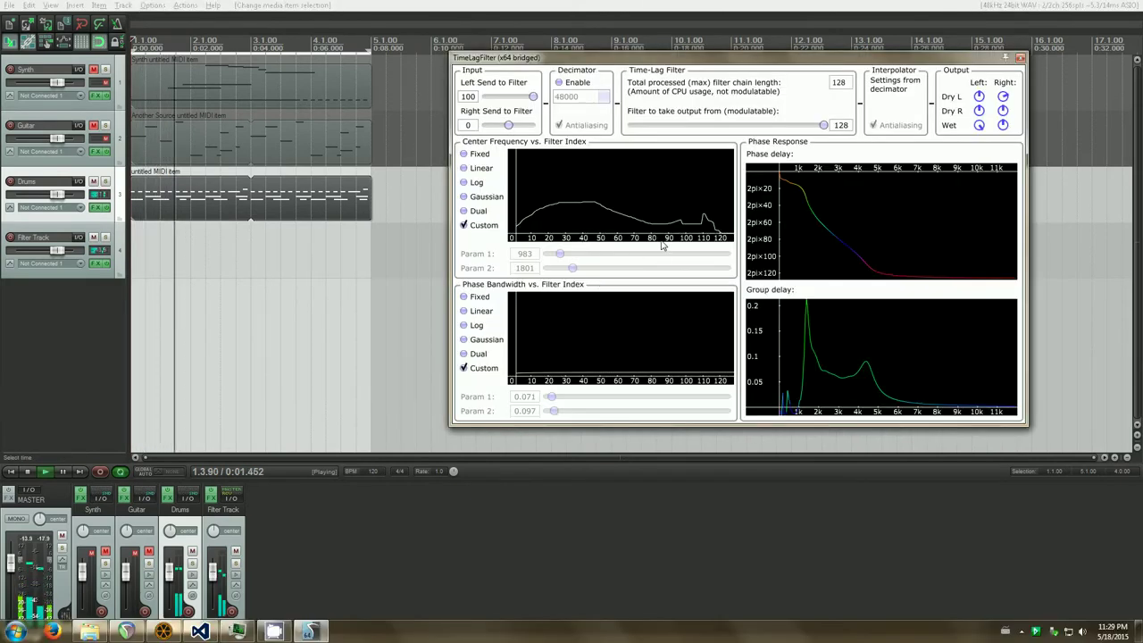
pyautogui.moveTo(516, 374)
pyautogui.mouseDown()
pyautogui.moveTo(580, 364)
pyautogui.moveTo(530, 379)
pyautogui.moveTo(699, 384)
pyautogui.moveTo(722, 367)
pyautogui.mouseUp()
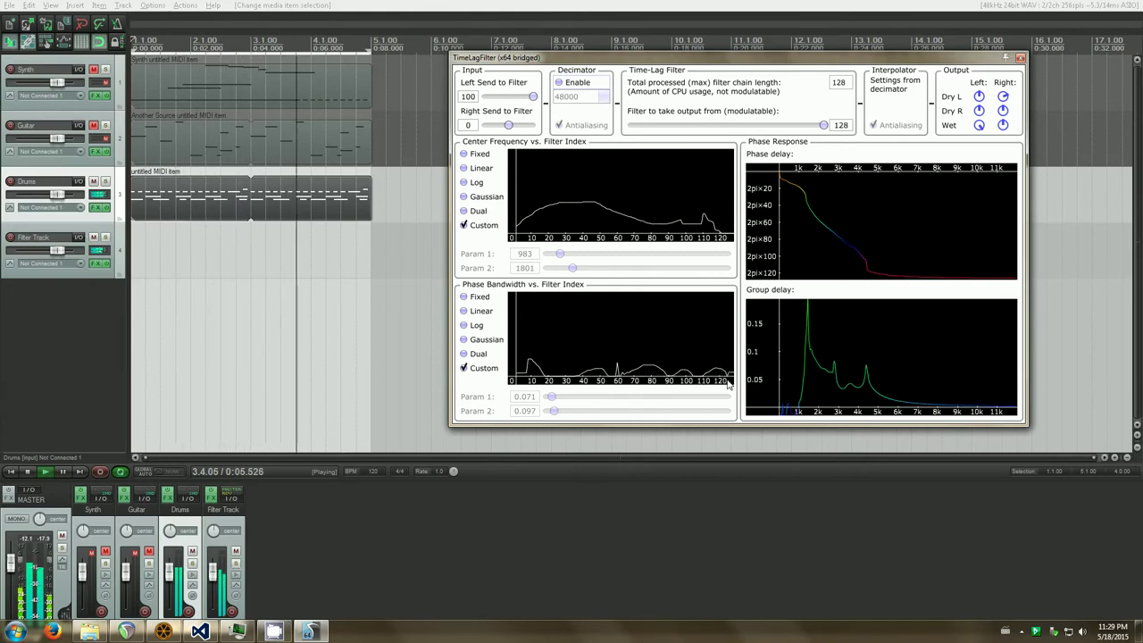
# Stop playback and redraw the custom centre-frequency curve near the high filter indices.
pyautogui.click(521, 5)
pyautogui.press('space')
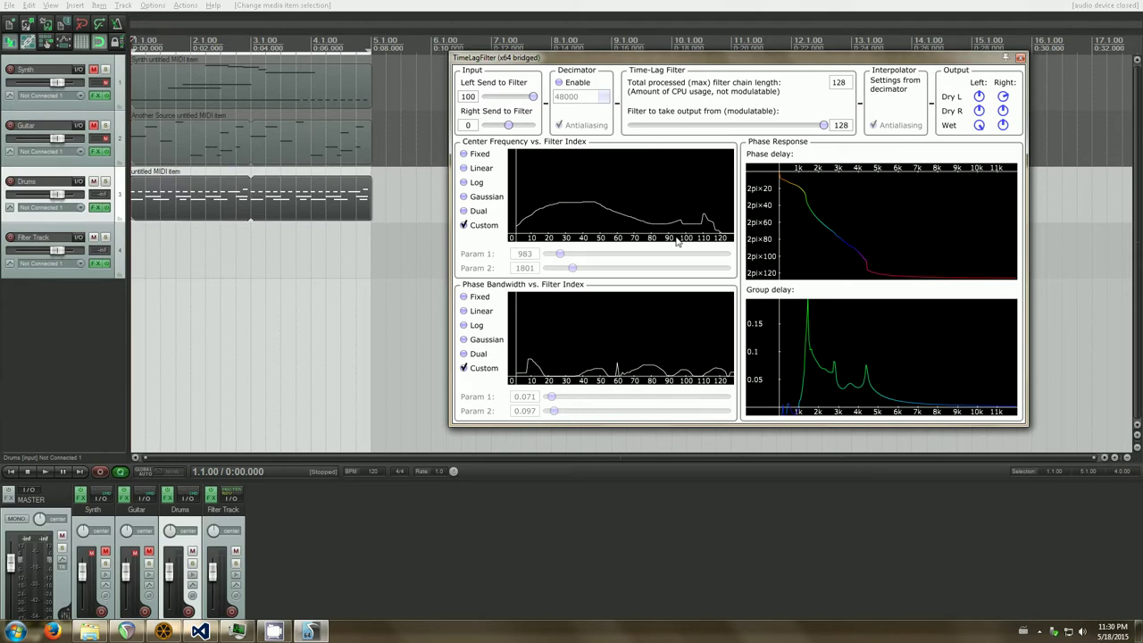
pyautogui.moveTo(672, 229); pyautogui.dragTo(696, 232)
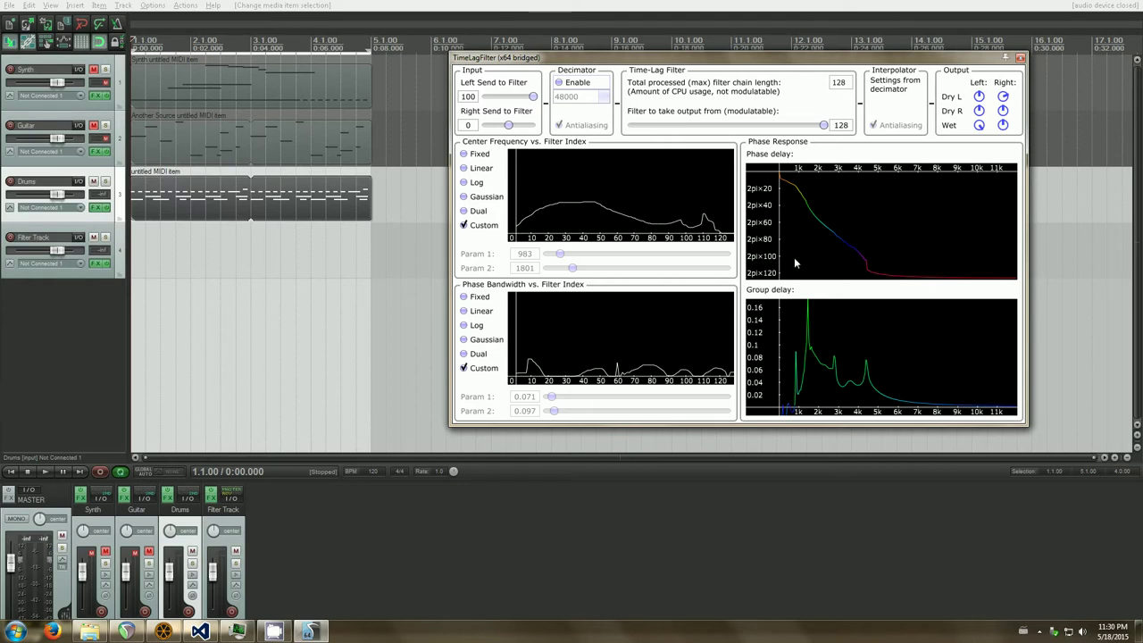
# Make centre frequency and phase bandwidth (0.071) fixed, then raise centre frequency to 1217 during playback.
pyautogui.click(479, 155)
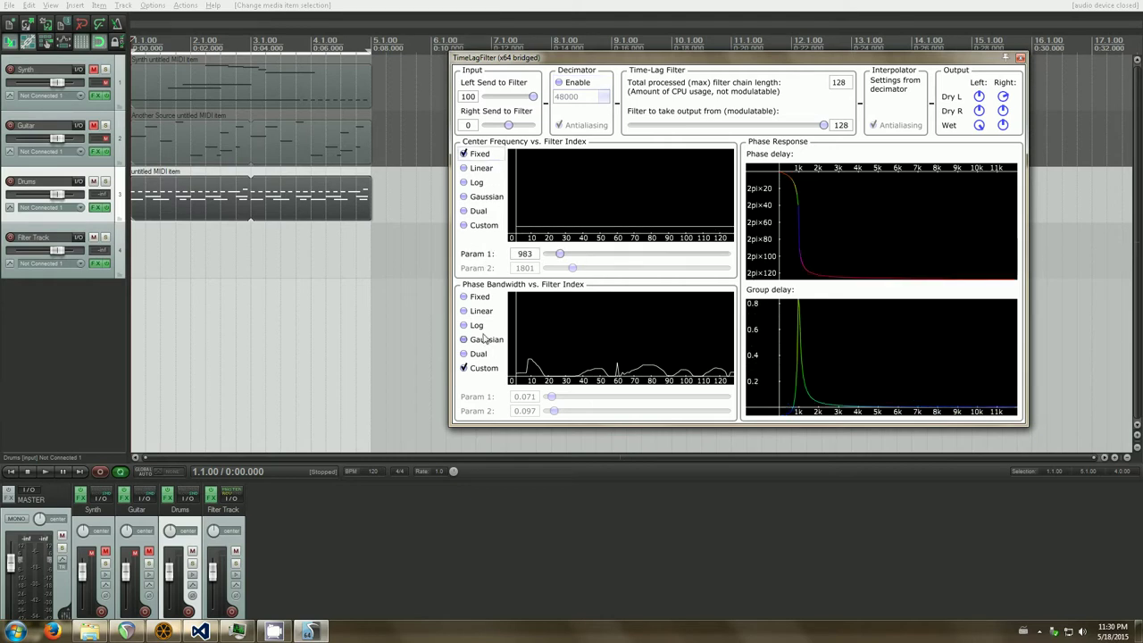
pyautogui.click(480, 296)
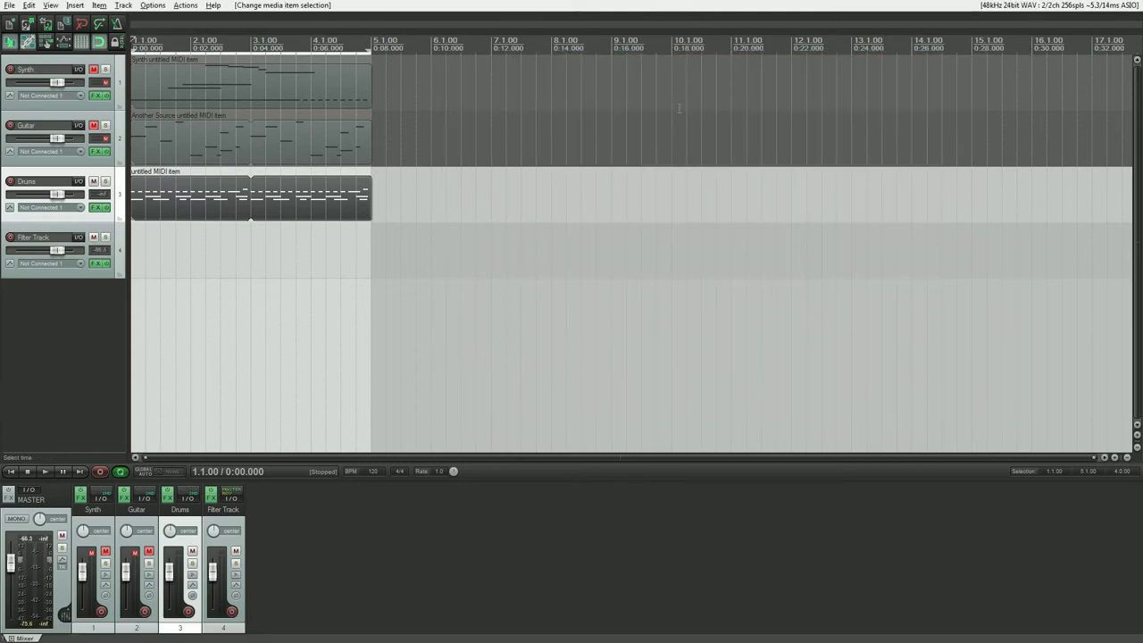
pyautogui.press('space')
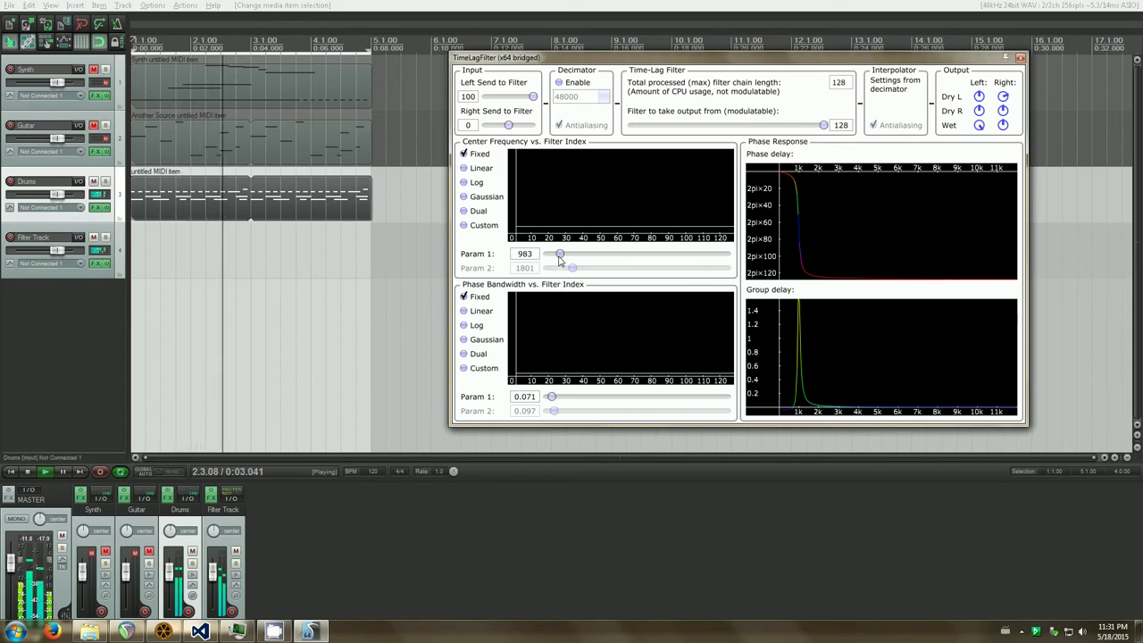
pyautogui.moveTo(559, 255); pyautogui.dragTo(563, 254)
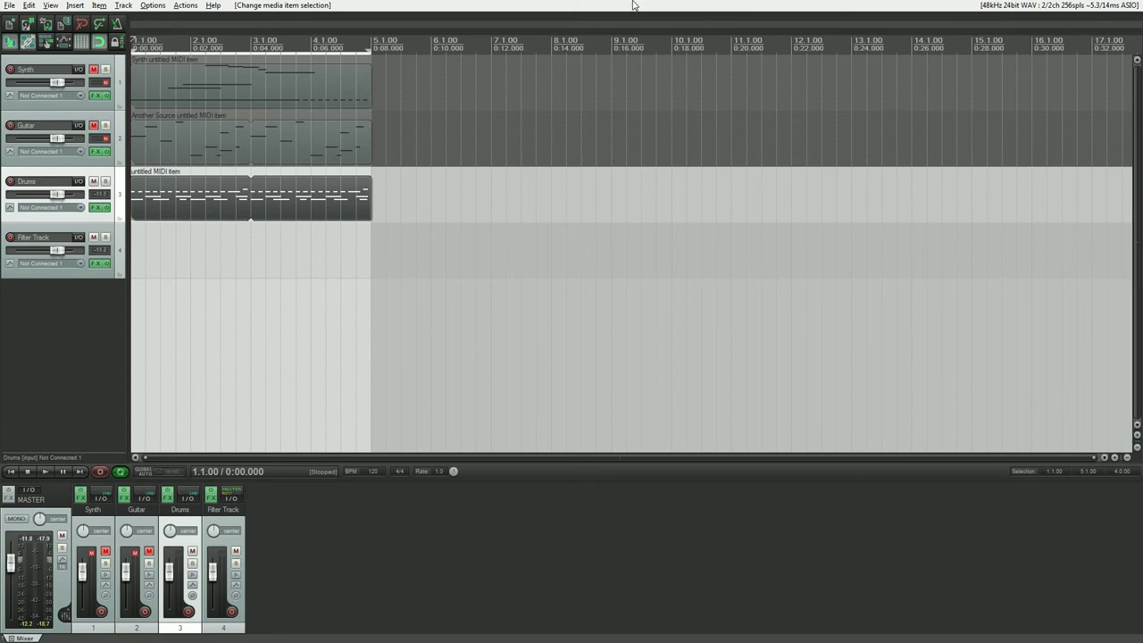
pyautogui.hotkey('alt', 'Tab')
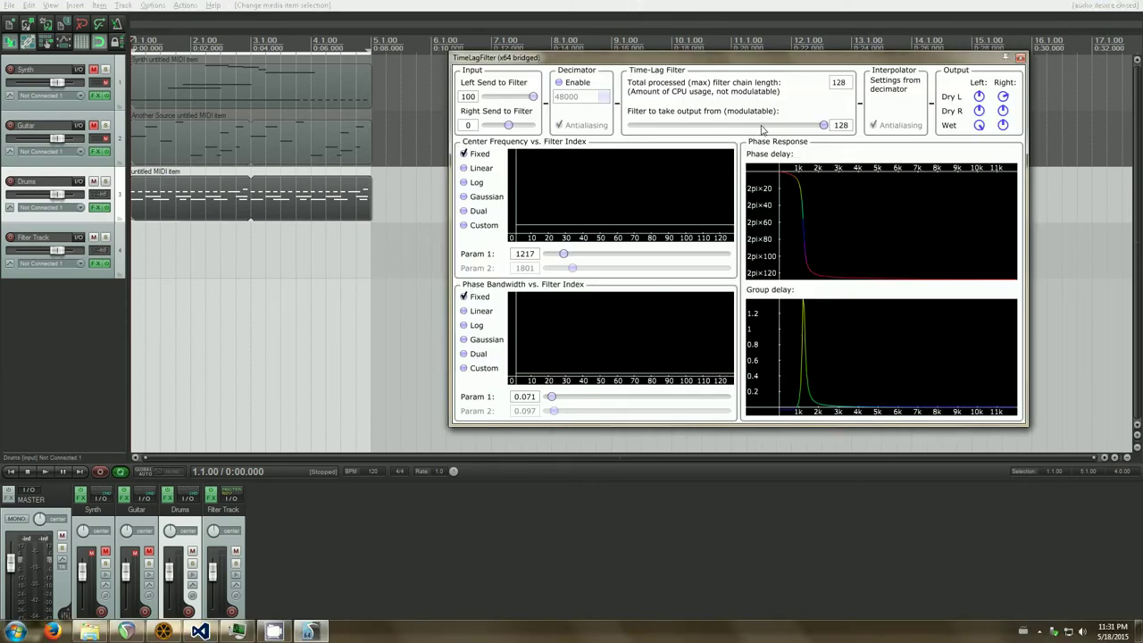
# During playback, move the output source from filter 128 down to filter 6, then stop playback.
pyautogui.click(721, 4)
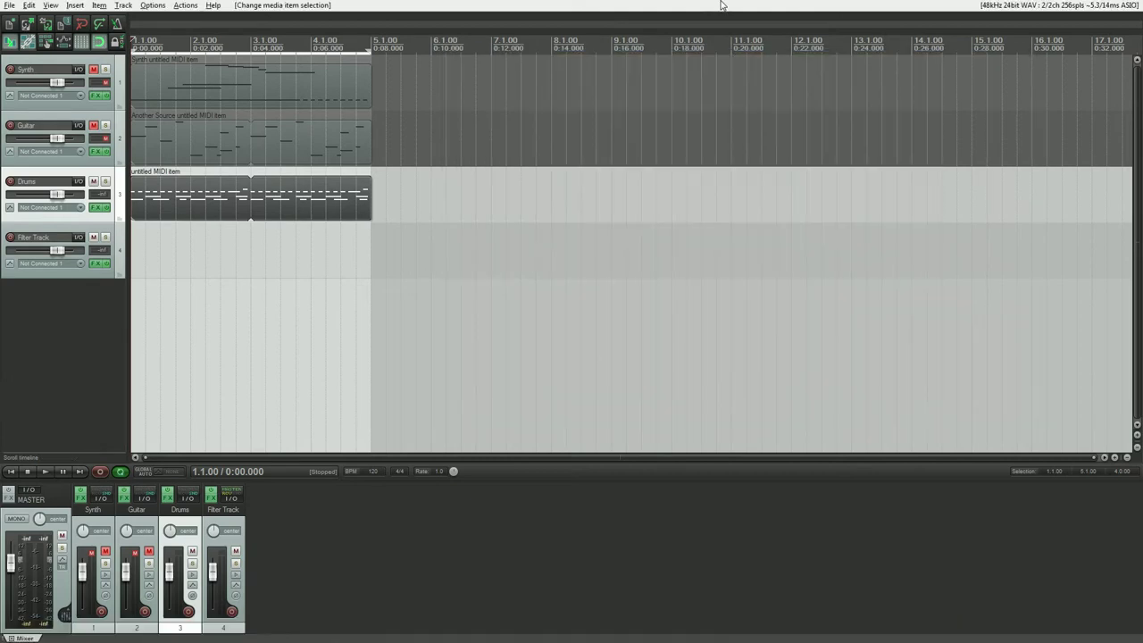
pyautogui.press('space')
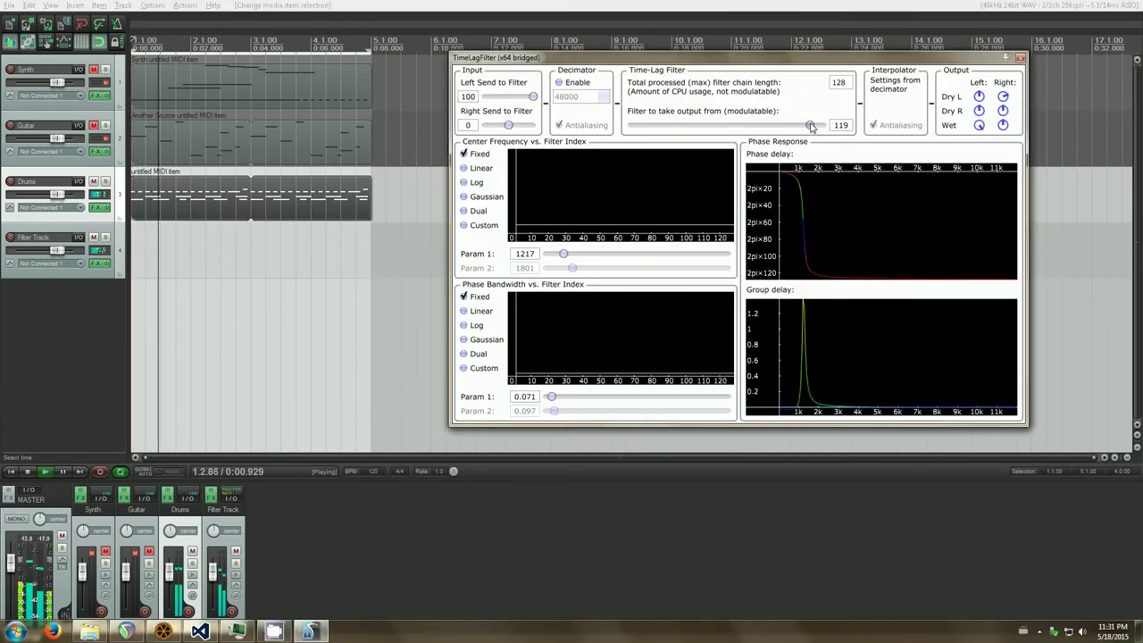
pyautogui.moveTo(786, 132); pyautogui.dragTo(650, 134)
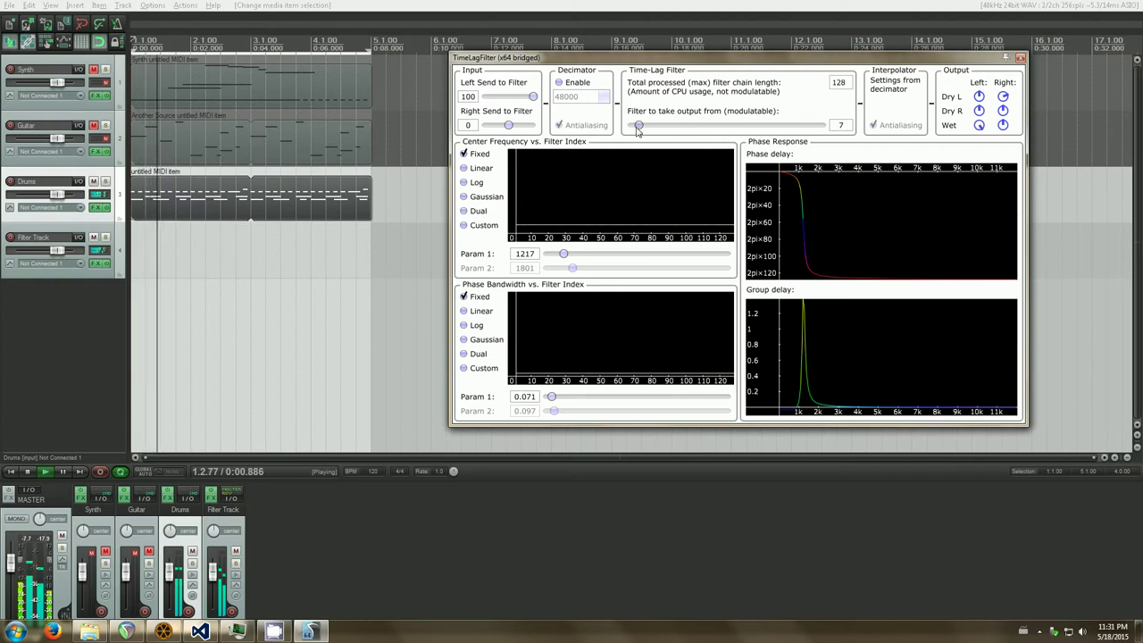
pyautogui.moveTo(651, 134); pyautogui.dragTo(637, 126)
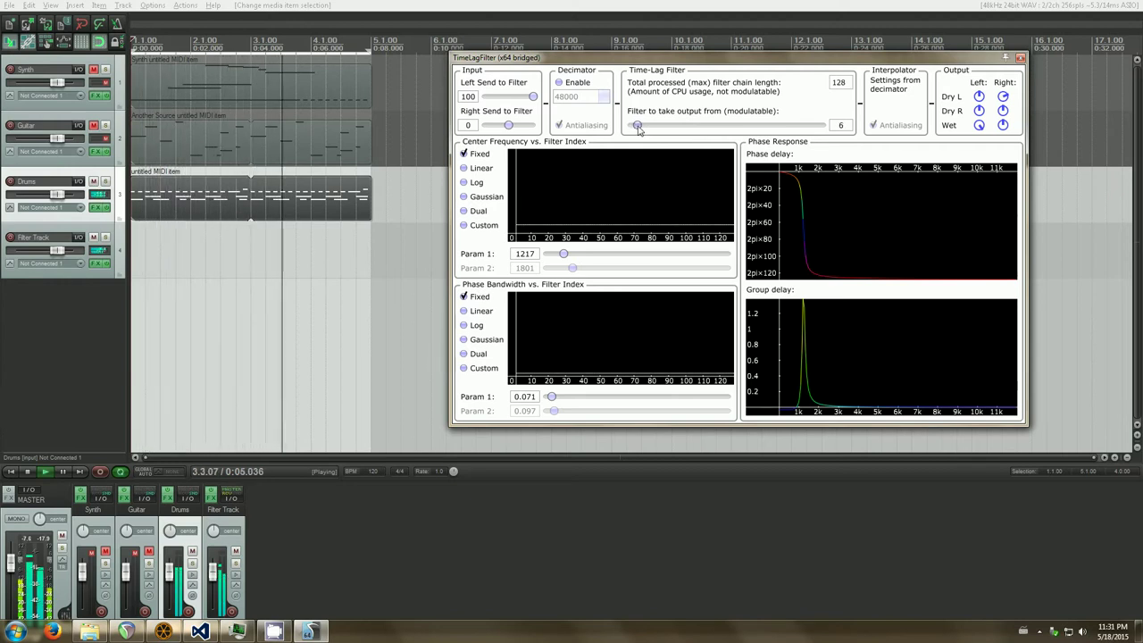
pyautogui.click(621, 17)
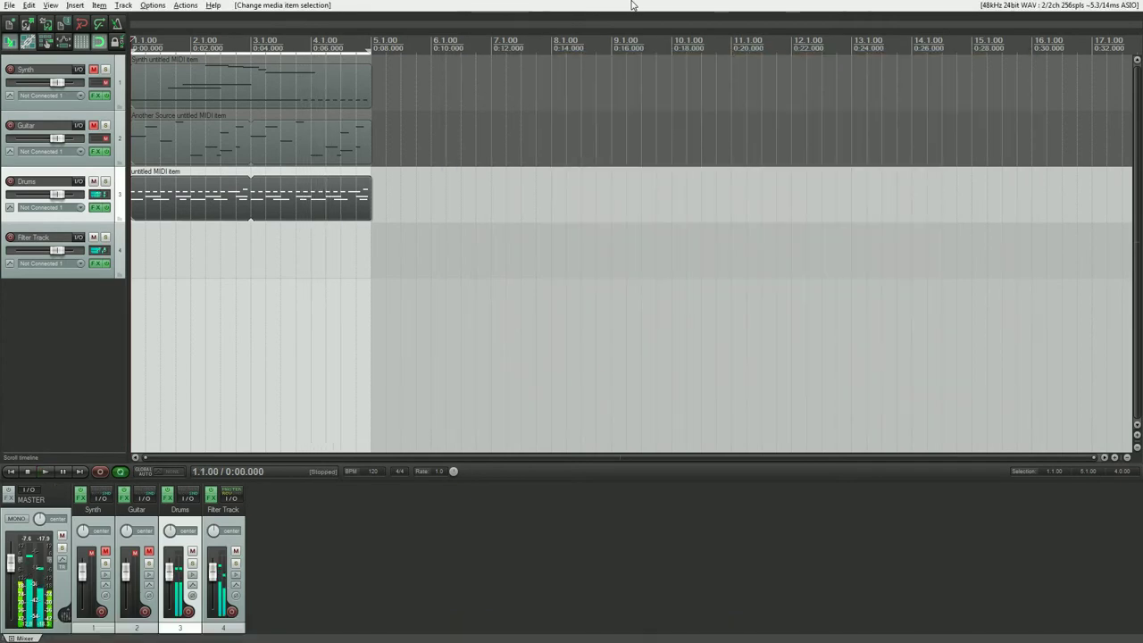
pyautogui.press('space')
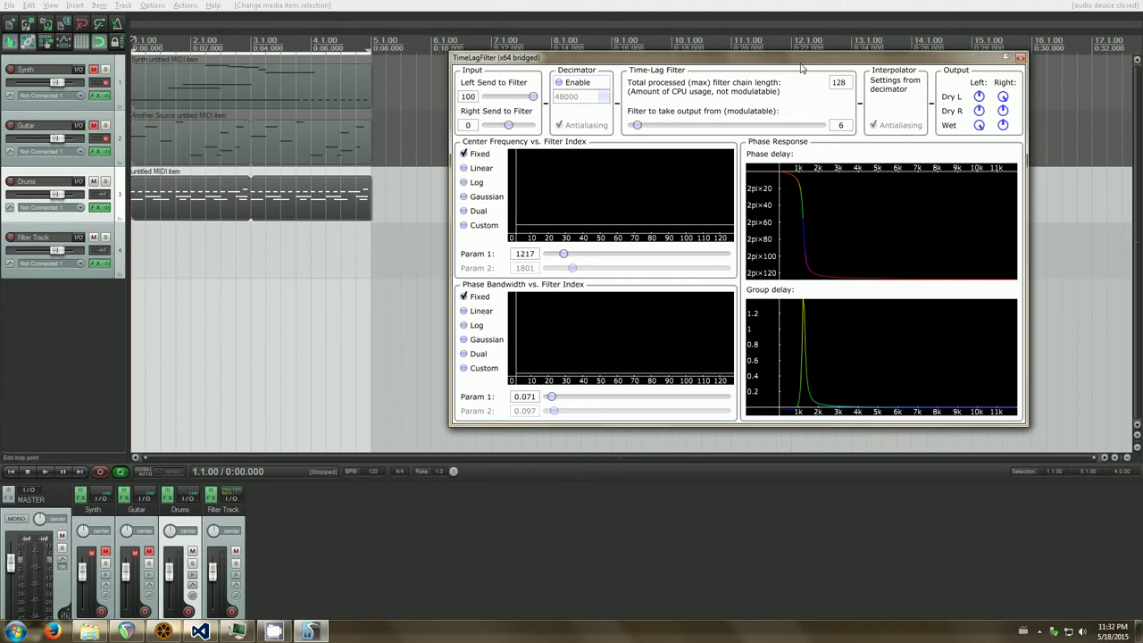
pyautogui.click(670, 6)
pyautogui.press('space')
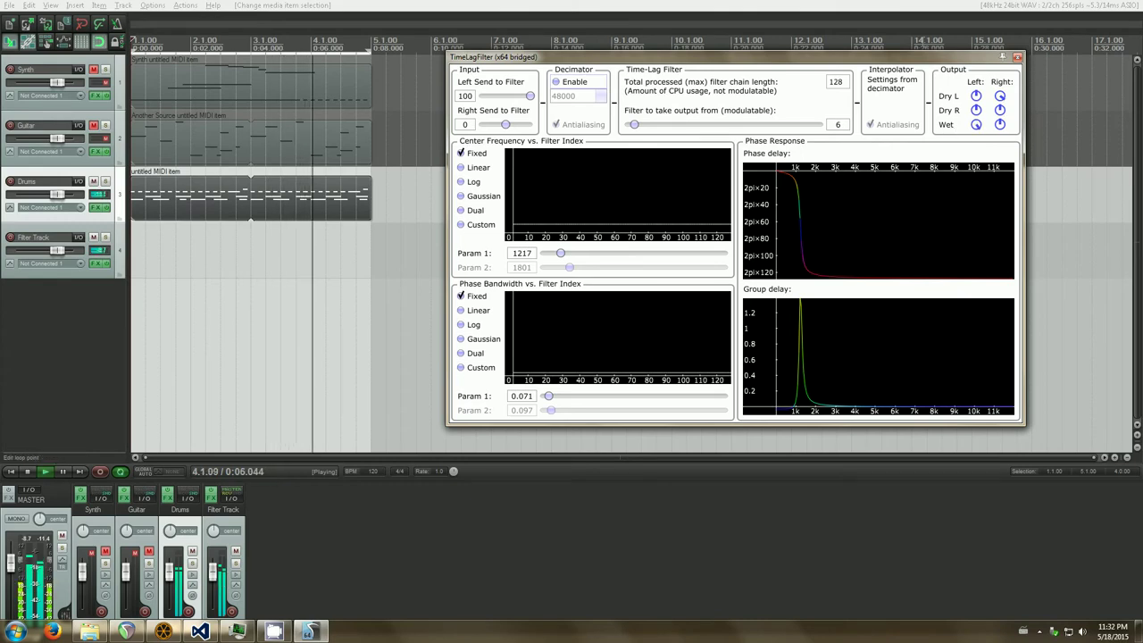
pyautogui.click(1017, 57)
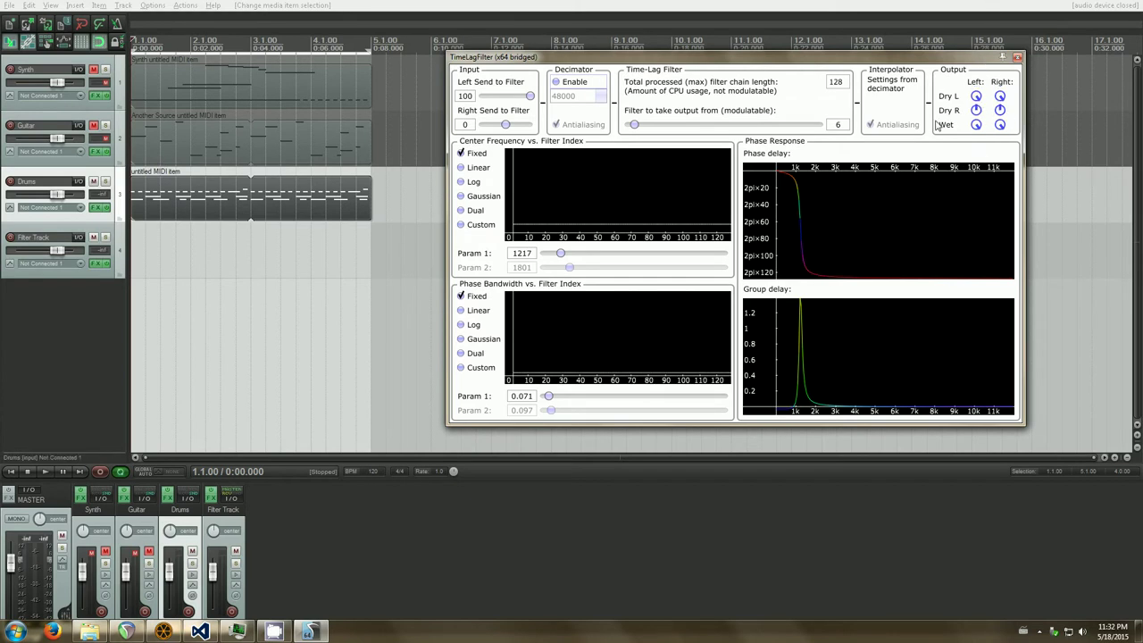
# Start playback and sweep the centre frequency down to 321 and back up to about 1295.
pyautogui.press('space')
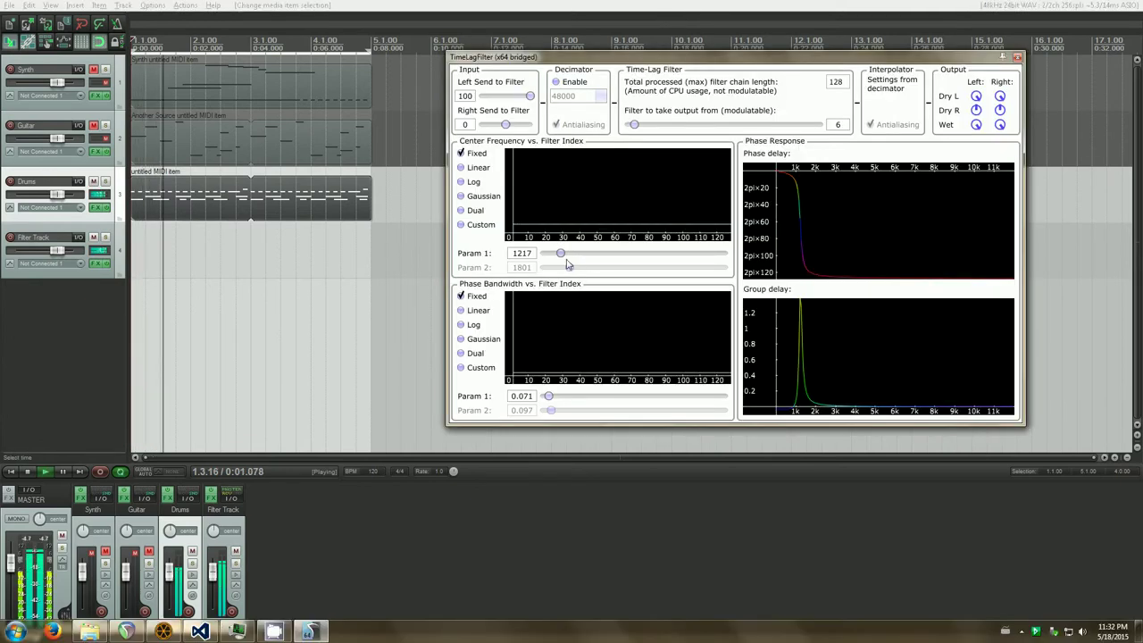
pyautogui.moveTo(560, 254); pyautogui.dragTo(548, 255)
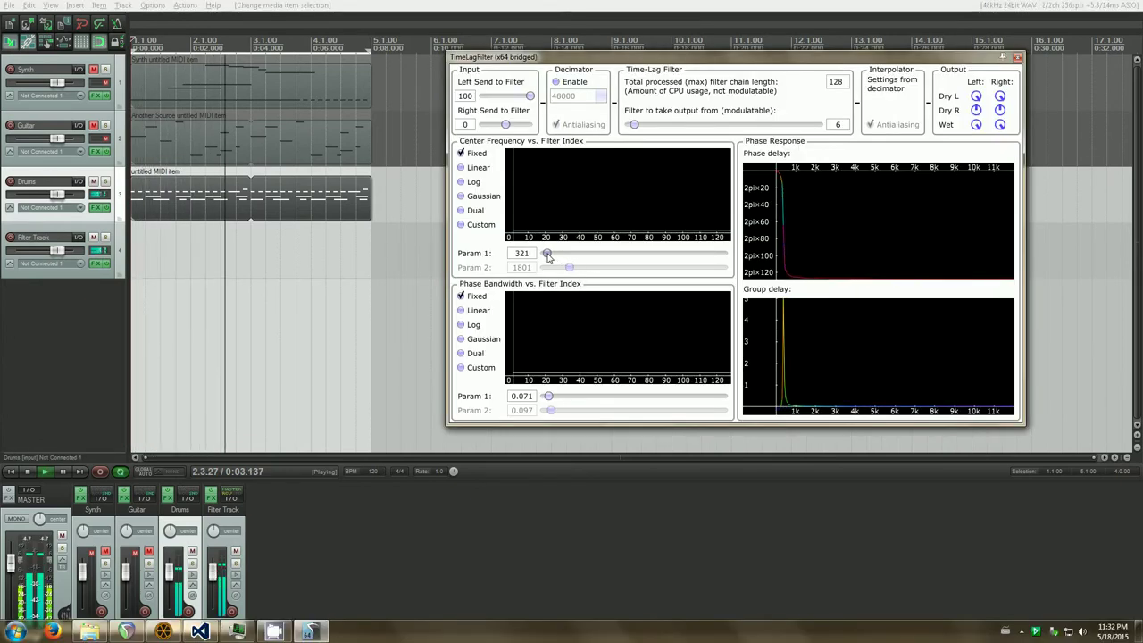
pyautogui.moveTo(547, 256); pyautogui.dragTo(563, 254)
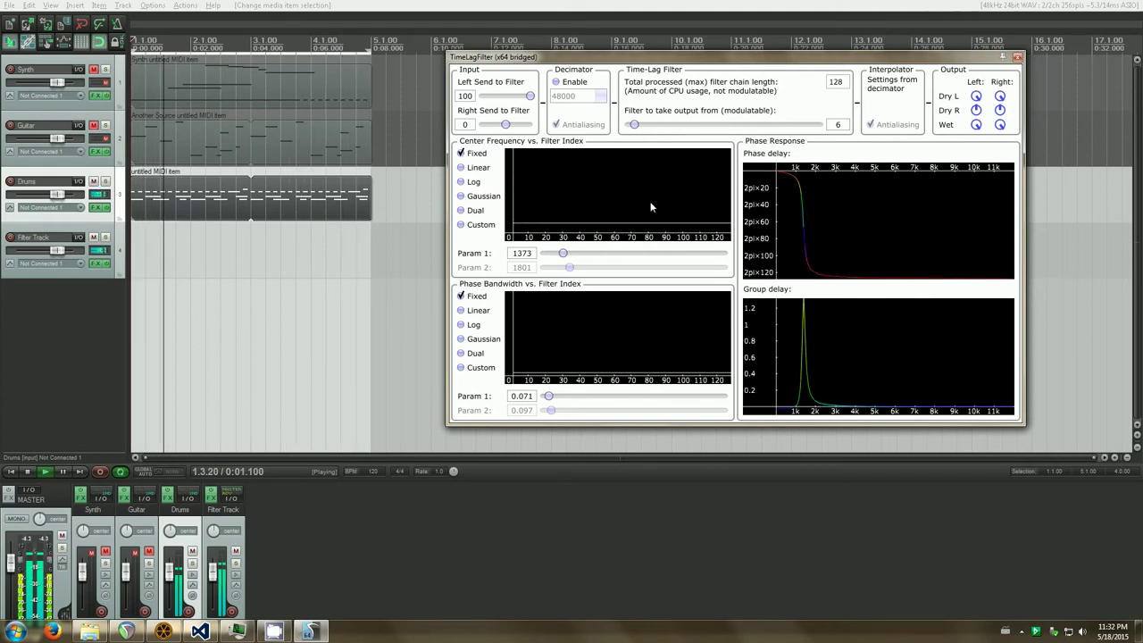
pyautogui.click(872, 32)
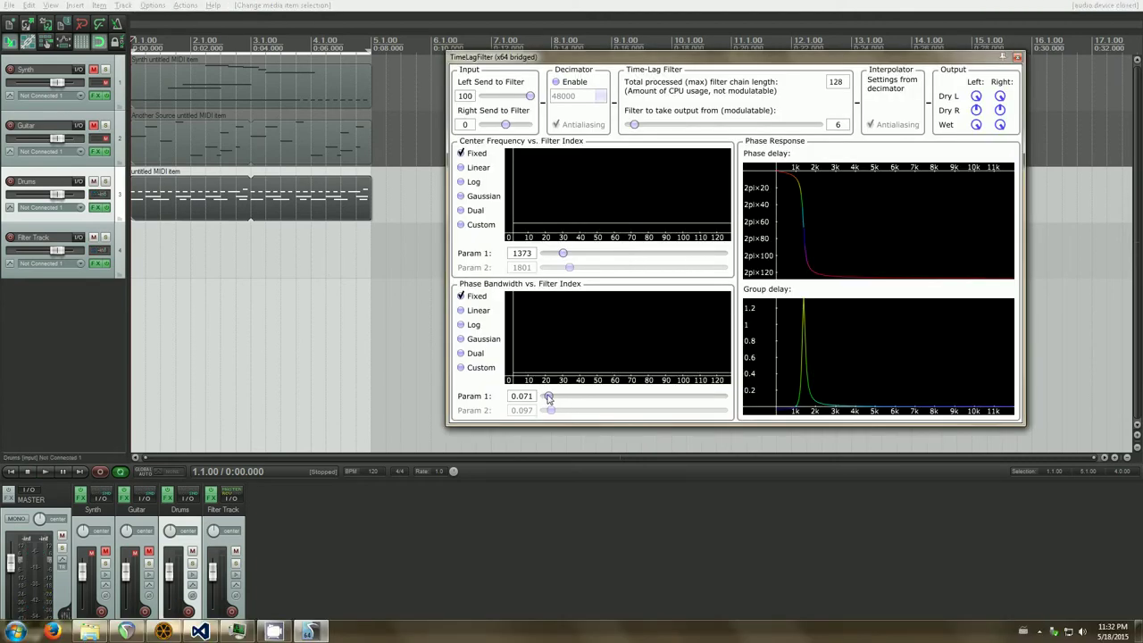
# Widen the phase bandwidth through 0.292 to 0.974 while moving the centre frequency.
pyautogui.moveTo(550, 397); pyautogui.dragTo(571, 397)
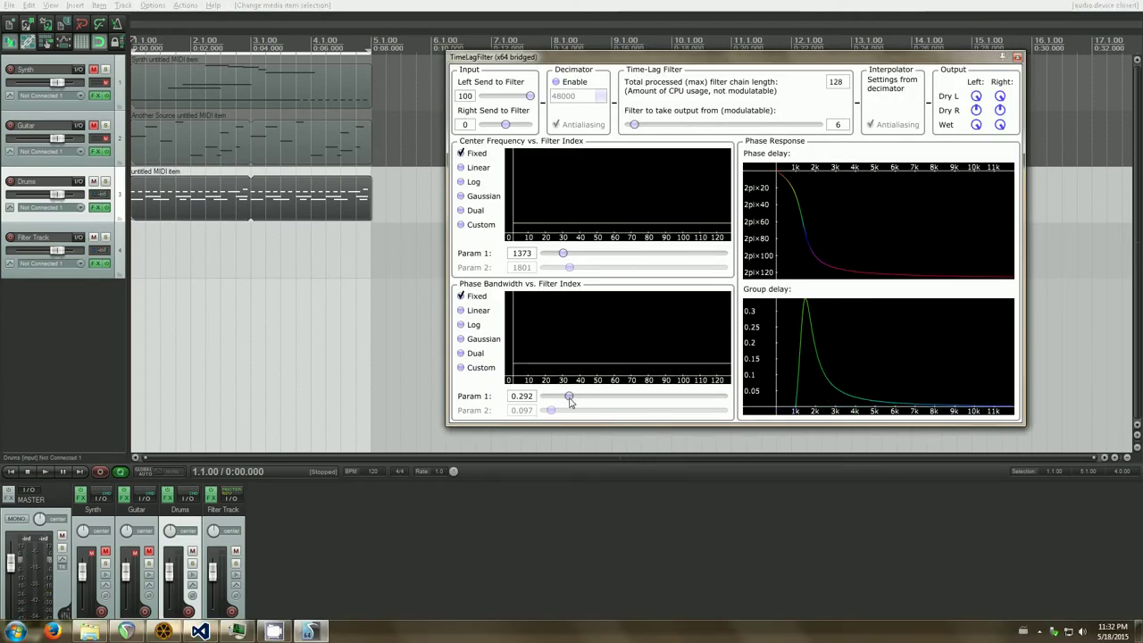
pyautogui.click(611, 13)
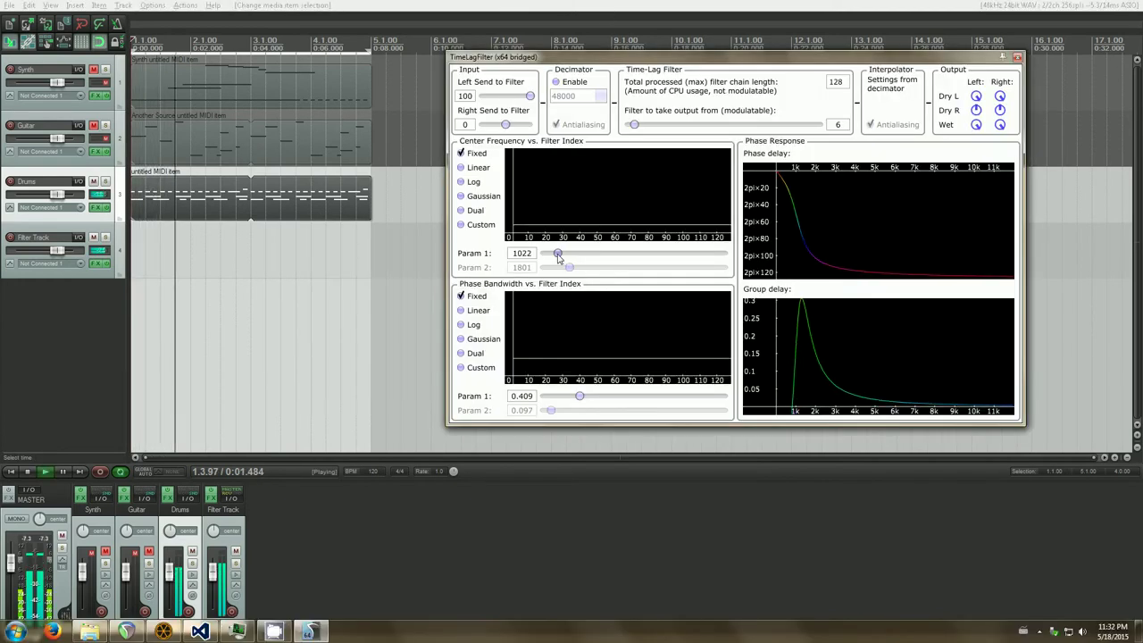
pyautogui.moveTo(560, 253)
pyautogui.mouseDown()
pyautogui.moveTo(592, 253)
pyautogui.moveTo(571, 254)
pyautogui.mouseUp()
pyautogui.moveTo(581, 397); pyautogui.dragTo(631, 397)
pyautogui.moveTo(571, 258)
pyautogui.mouseDown()
pyautogui.moveTo(540, 255)
pyautogui.moveTo(579, 256)
pyautogui.moveTo(564, 255)
pyautogui.mouseUp()
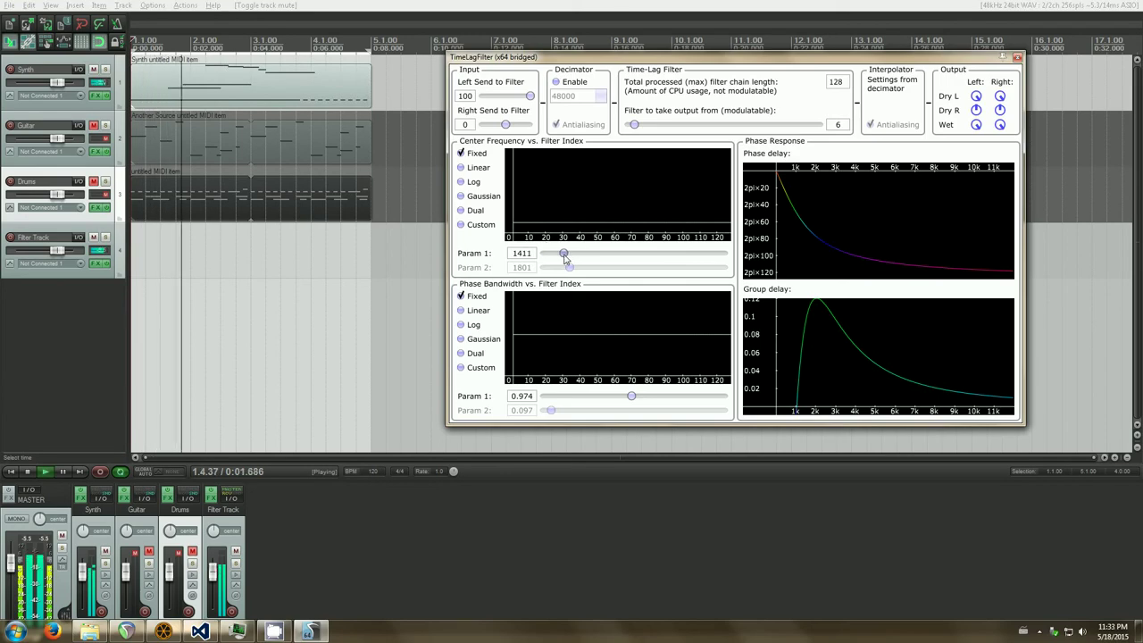
# Lower the centre frequency to 711 during playback, then stop playback.
pyautogui.moveTo(564, 254)
pyautogui.mouseDown()
pyautogui.moveTo(549, 255)
pyautogui.moveTo(592, 253)
pyautogui.moveTo(551, 256)
pyautogui.mouseUp()
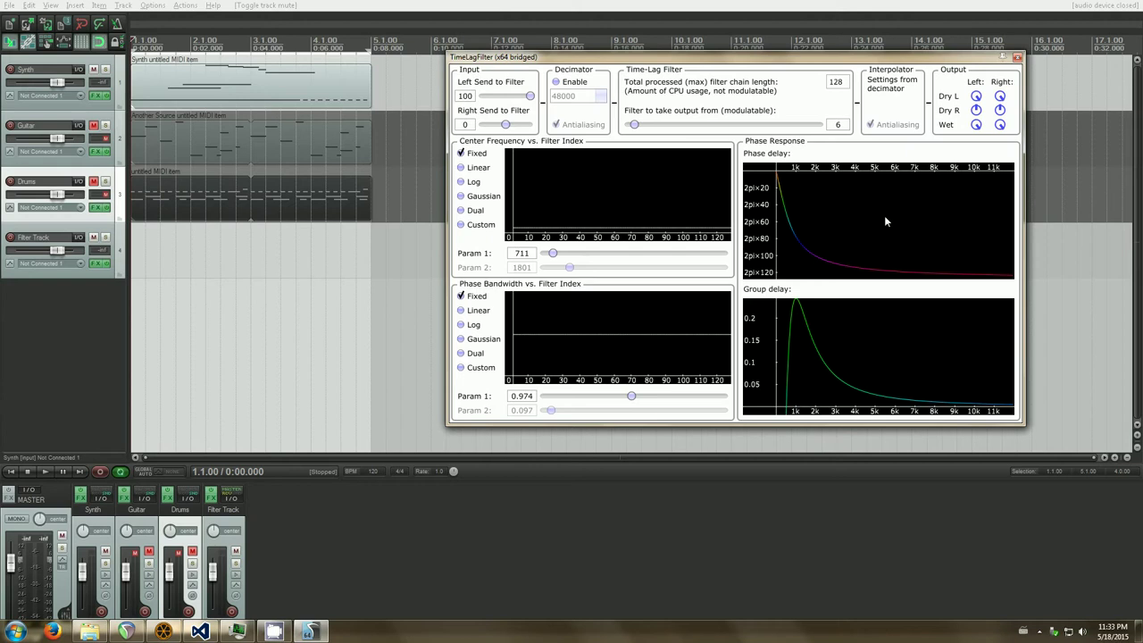
pyautogui.click(592, 61)
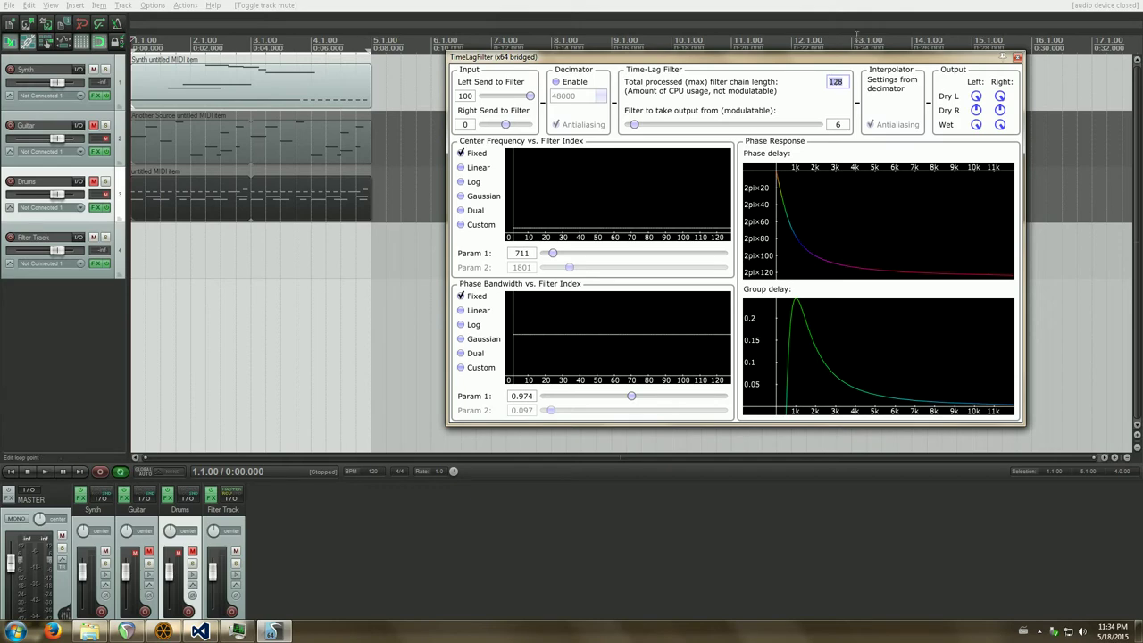
# Set the TimeLagFilter chain length to 15.
pyautogui.moveTo(858, 64); pyautogui.dragTo(954, 167)
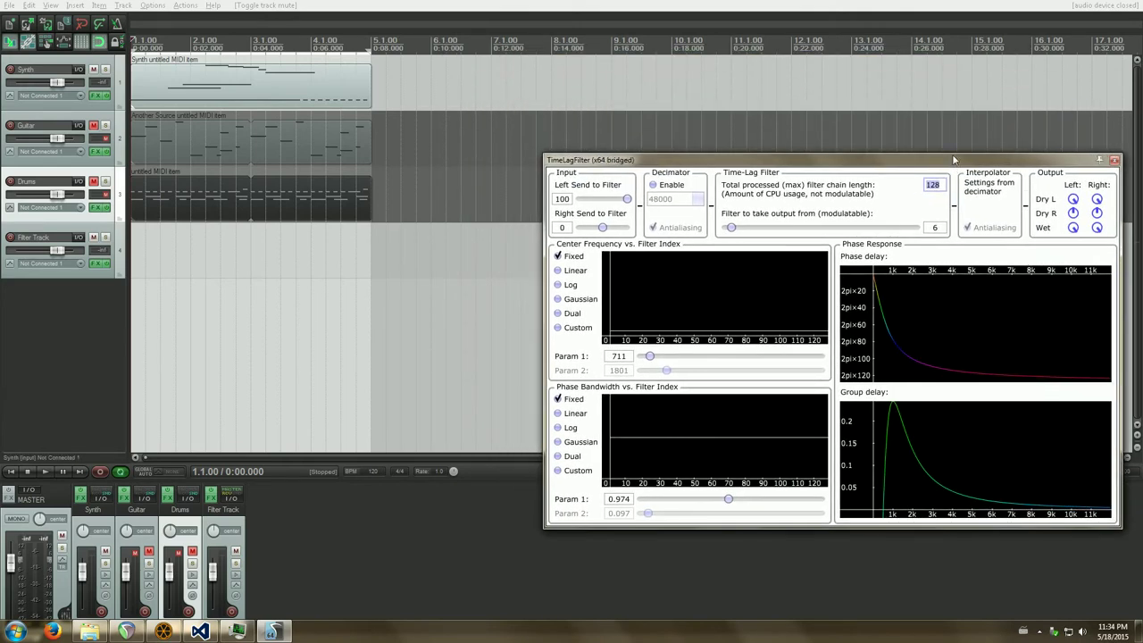
pyautogui.write('15')
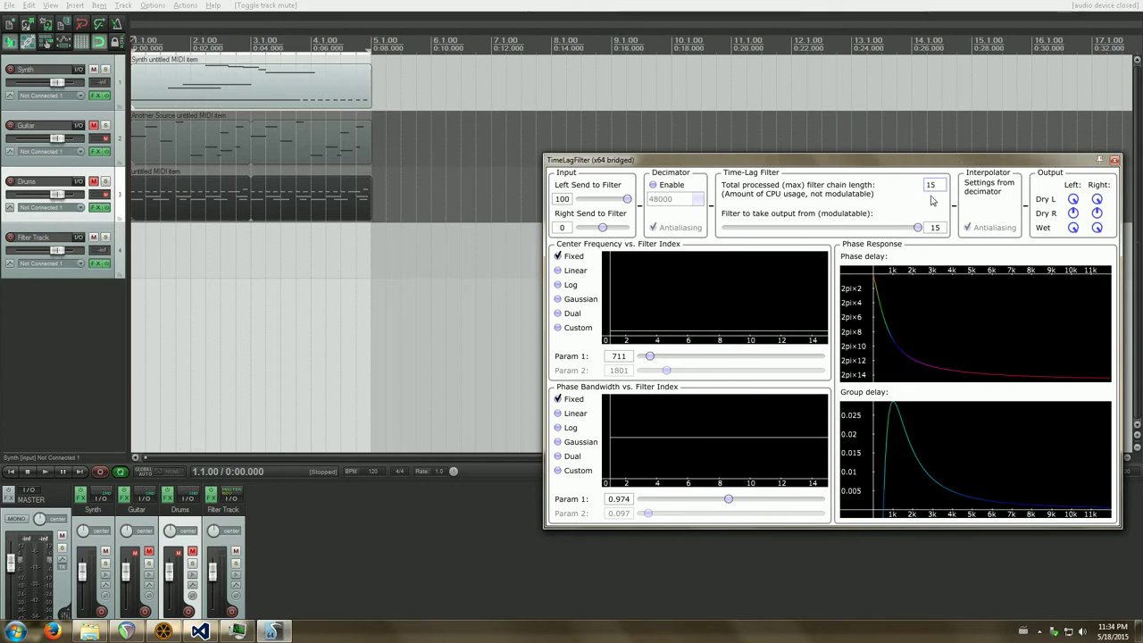
pyautogui.click(600, 5)
# Raise the centre frequency to 3475, narrow phase bandwidth to 0.188, and play the project.
pyautogui.press('space')
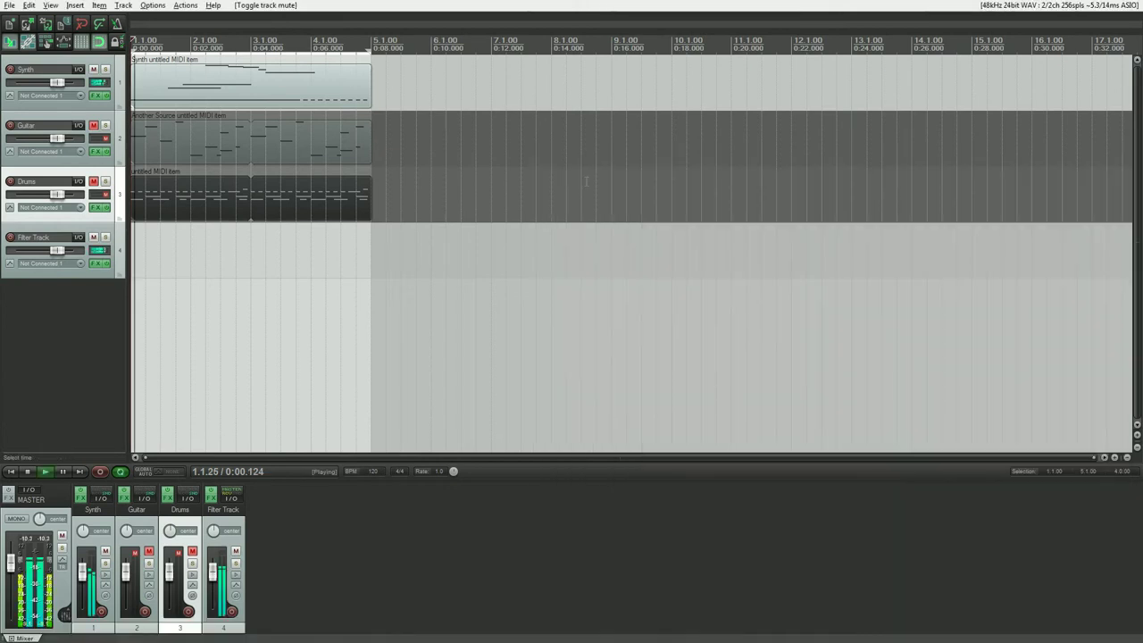
pyautogui.moveTo(650, 355)
pyautogui.mouseDown()
pyautogui.moveTo(716, 356)
pyautogui.moveTo(677, 357)
pyautogui.moveTo(695, 357)
pyautogui.mouseUp()
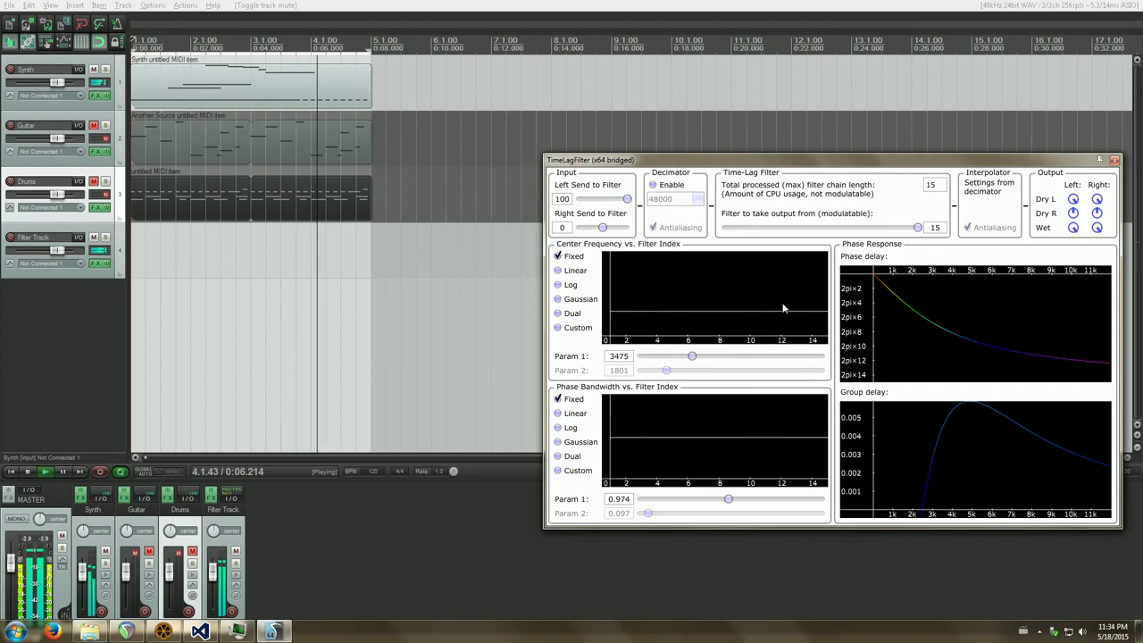
pyautogui.press('space')
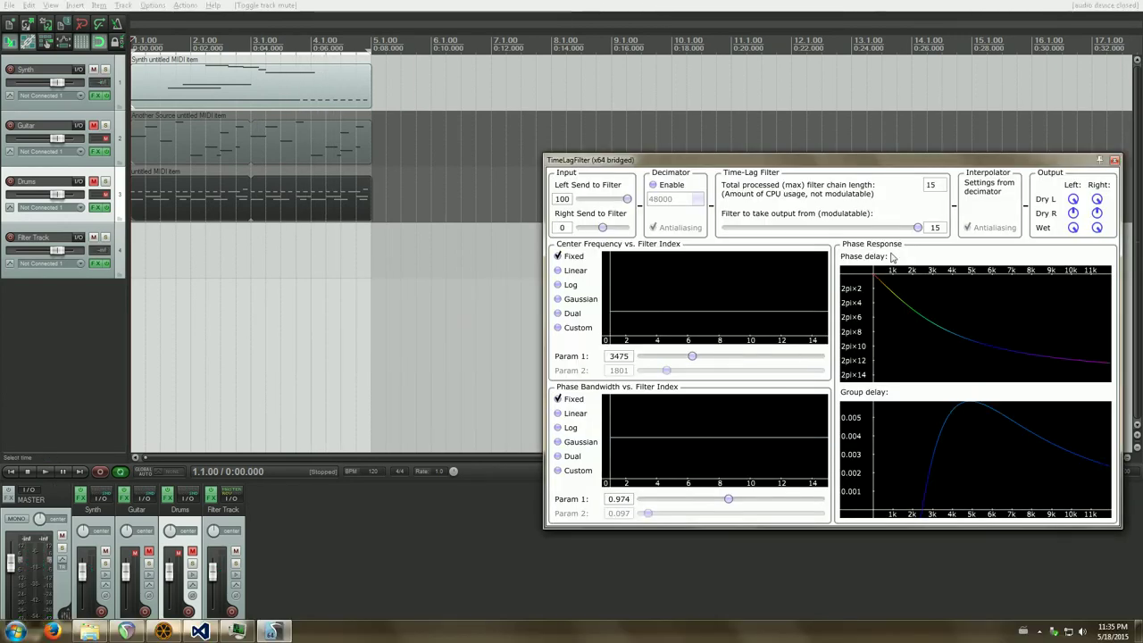
pyautogui.moveTo(725, 503); pyautogui.dragTo(656, 499)
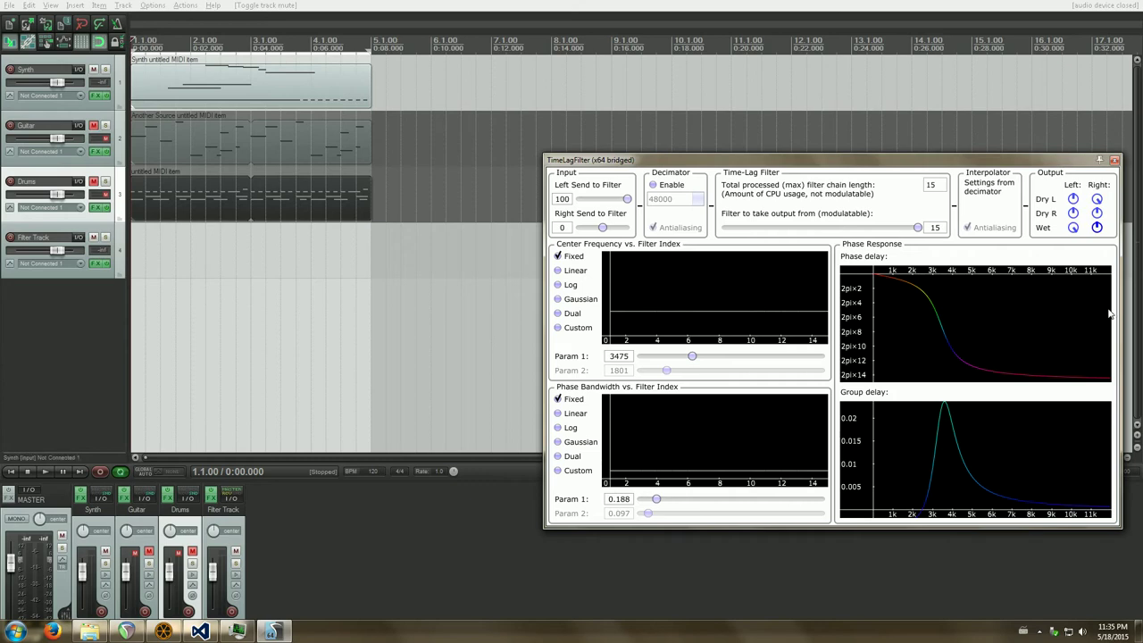
pyautogui.press('space')
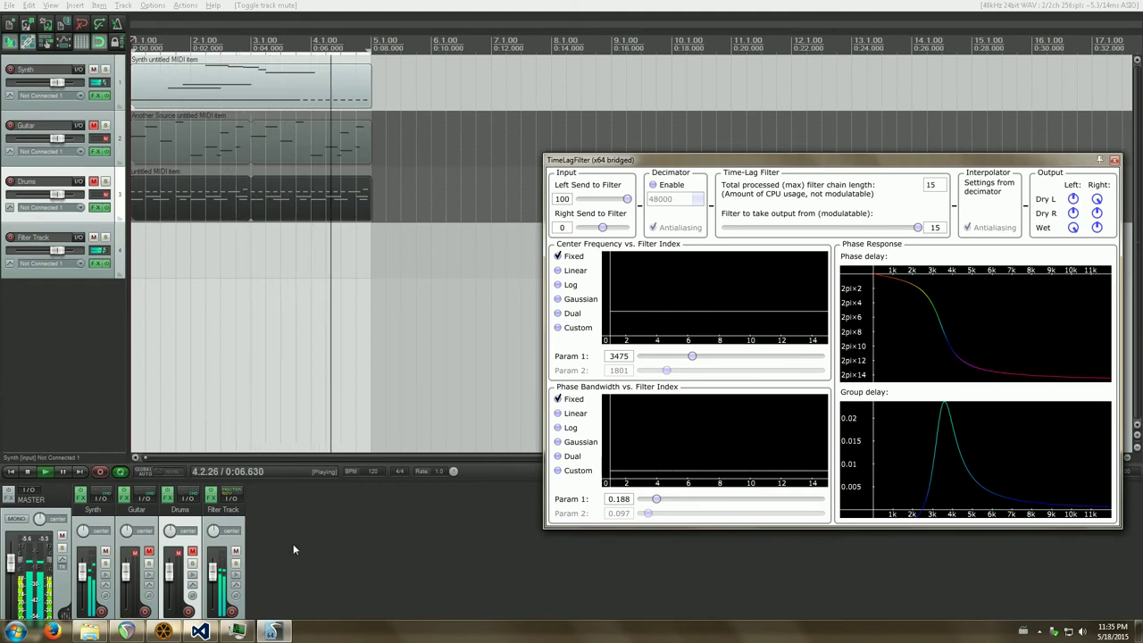
# Lower the Filter Track volume and sweep the left and right sends, ending at 100 and 0.
pyautogui.moveTo(214, 571); pyautogui.dragTo(214, 577)
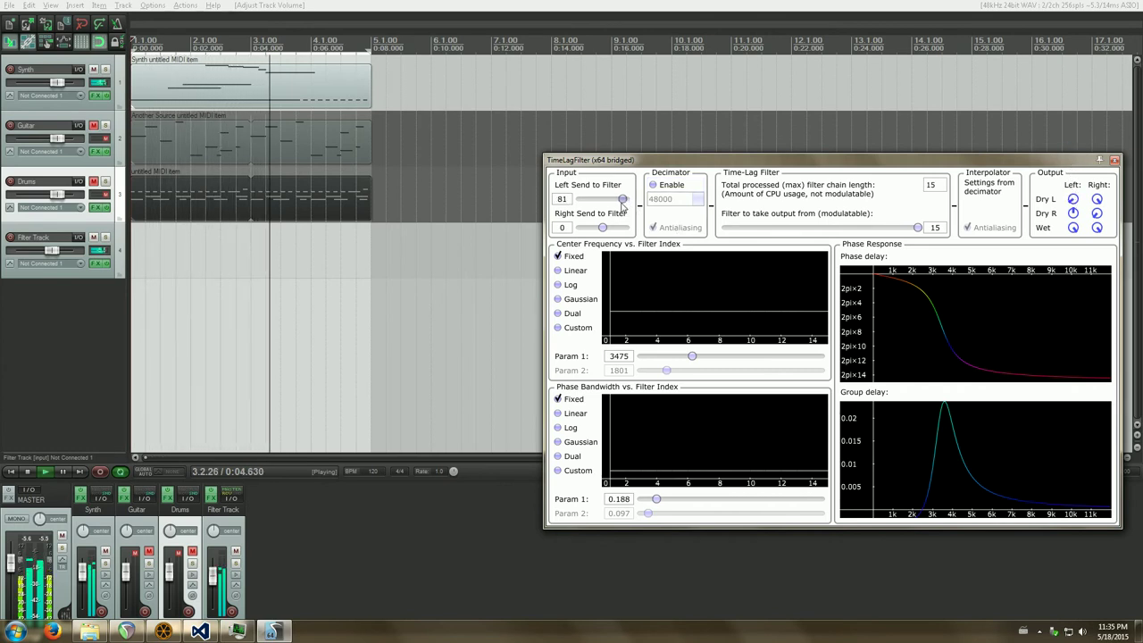
pyautogui.moveTo(627, 199)
pyautogui.mouseDown()
pyautogui.moveTo(587, 200)
pyautogui.moveTo(624, 201)
pyautogui.mouseUp()
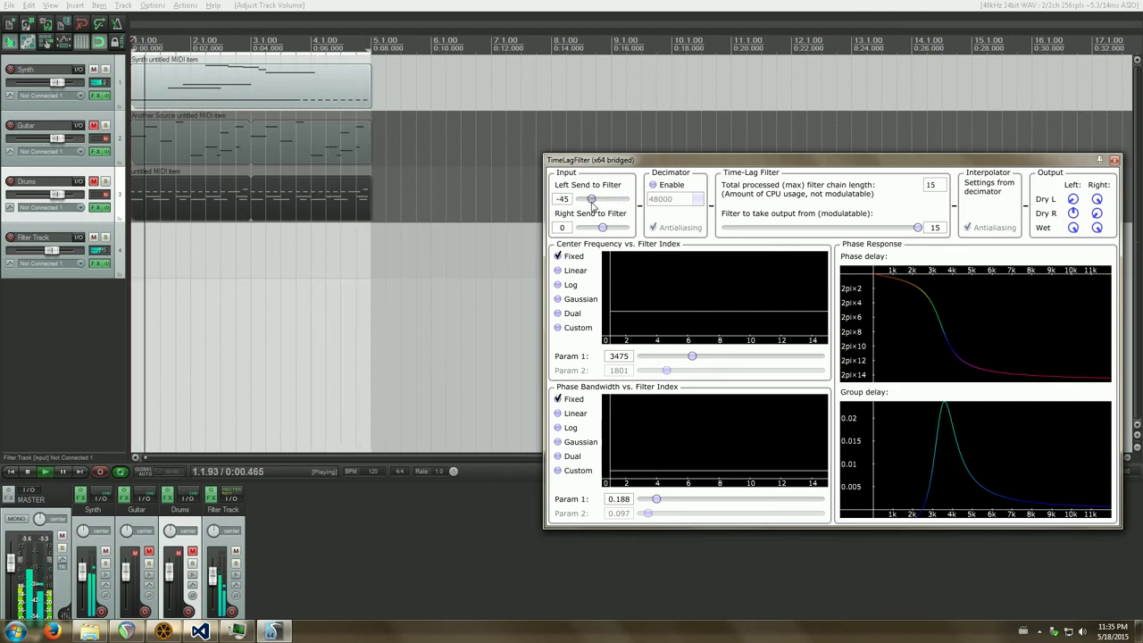
pyautogui.moveTo(624, 200)
pyautogui.mouseDown()
pyautogui.moveTo(577, 200)
pyautogui.moveTo(592, 231)
pyautogui.mouseUp()
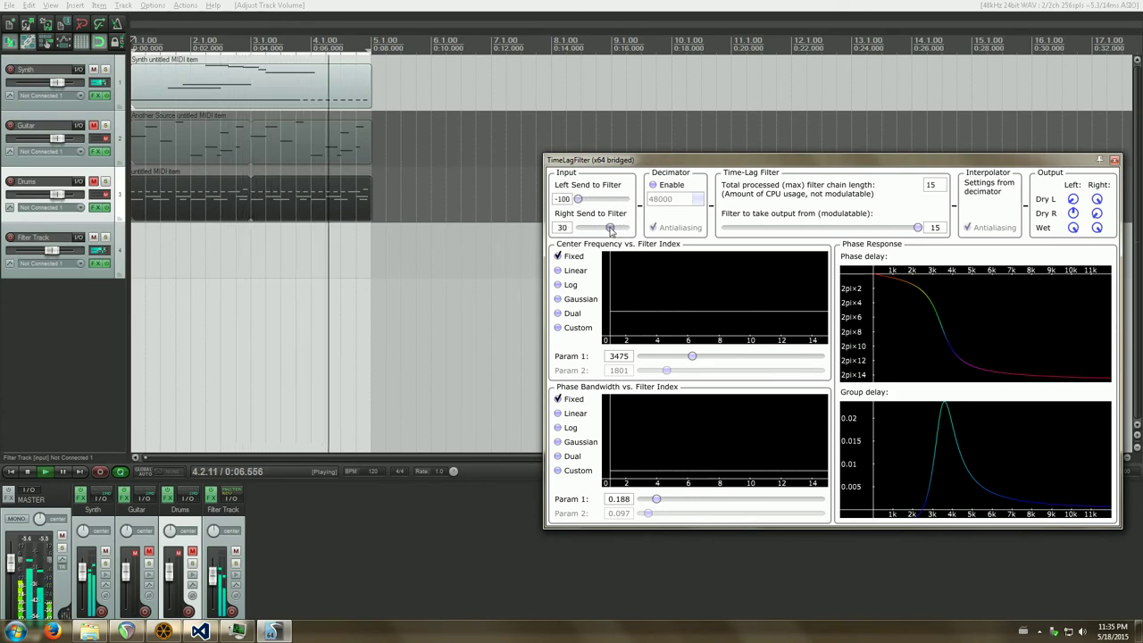
pyautogui.moveTo(591, 230)
pyautogui.mouseDown()
pyautogui.moveTo(619, 228)
pyautogui.moveTo(607, 228)
pyautogui.mouseUp()
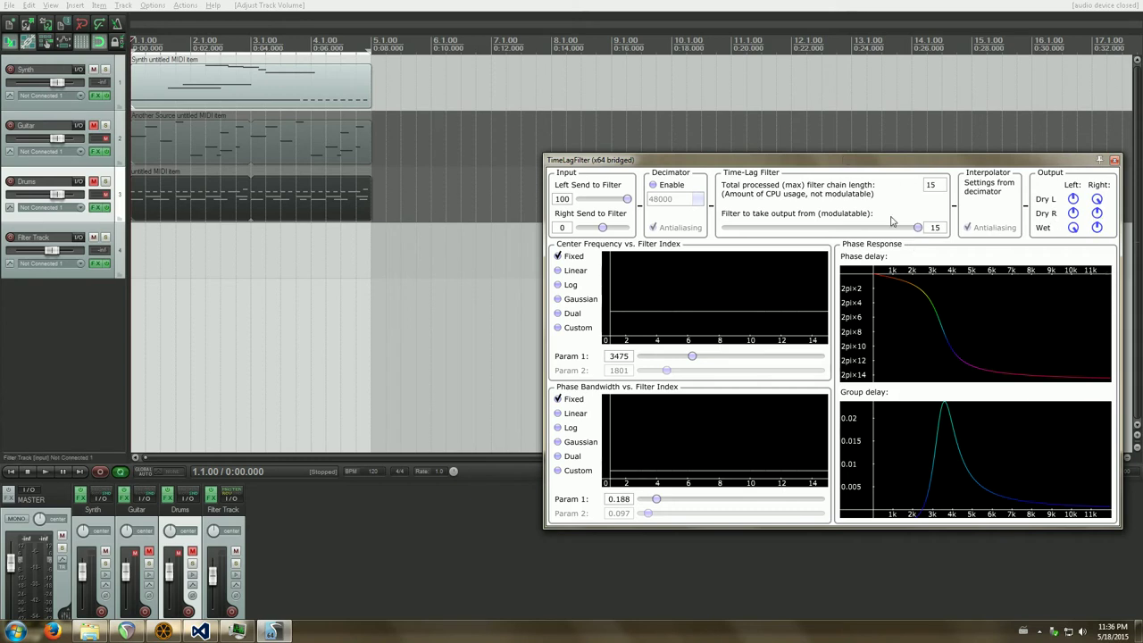
# Set the TimeLagFilter chain length to 128.
pyautogui.click(273, 631)
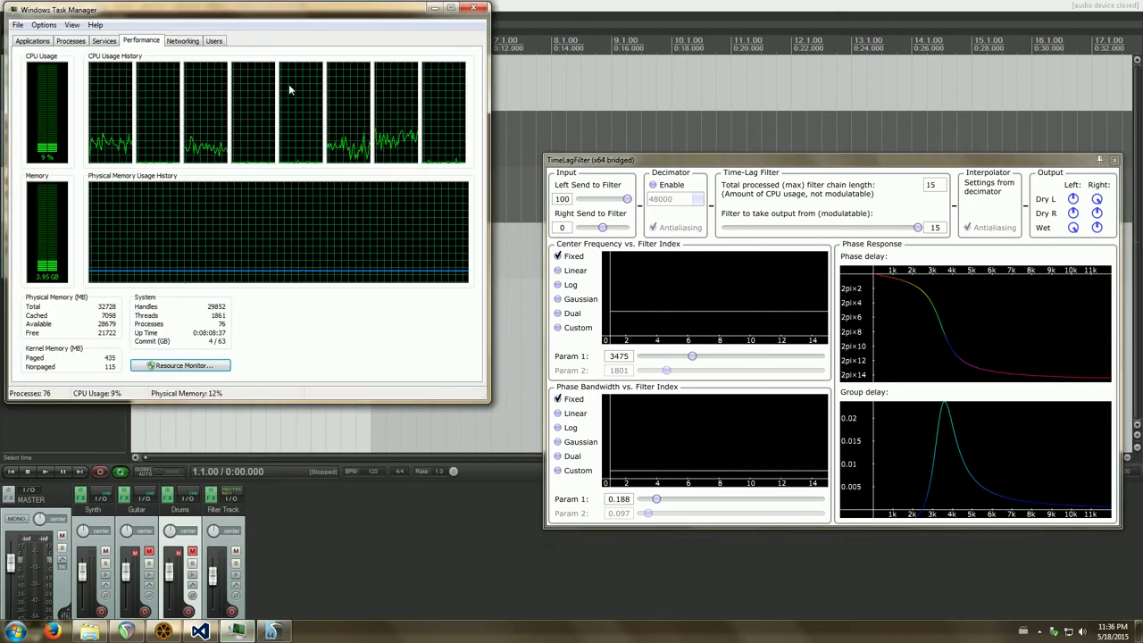
pyautogui.moveTo(248, 17); pyautogui.dragTo(248, 21)
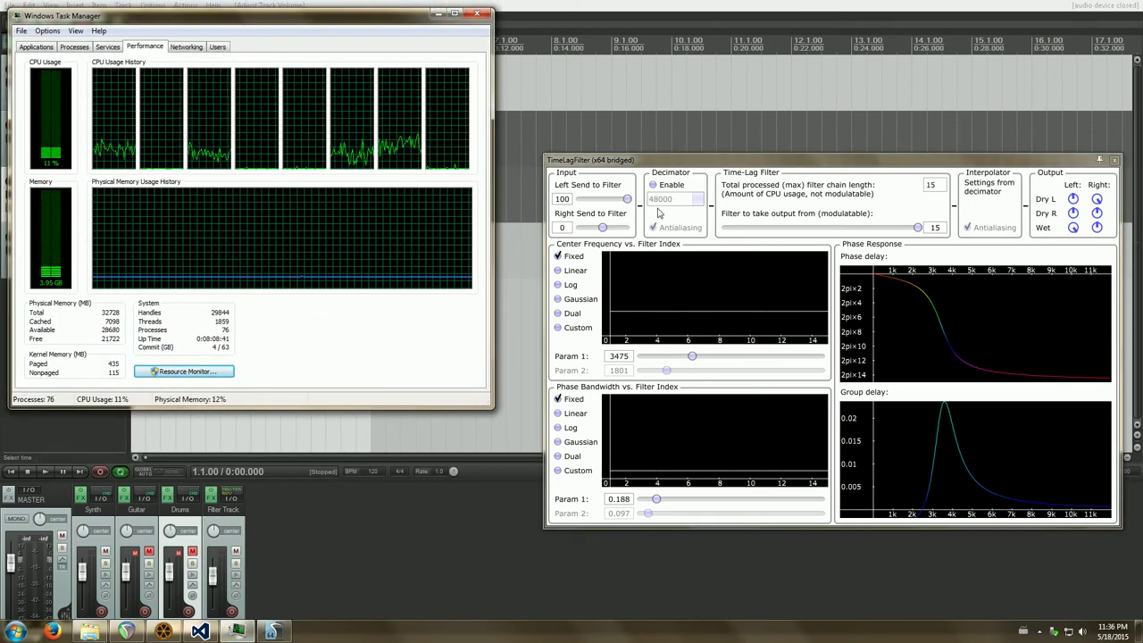
pyautogui.click(931, 184)
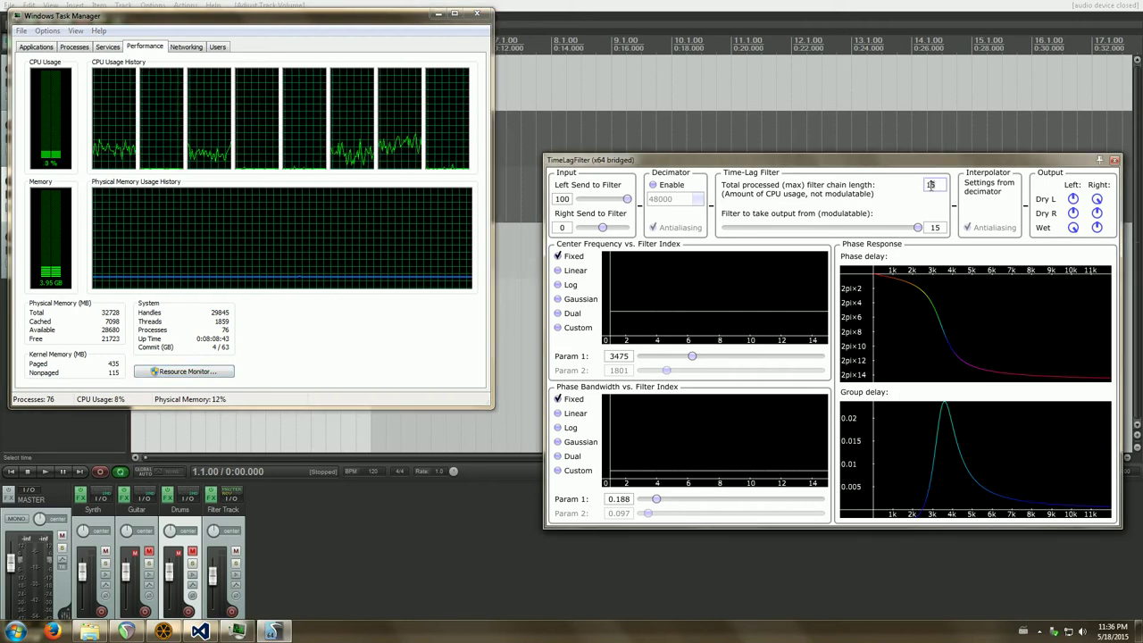
pyautogui.write('128')
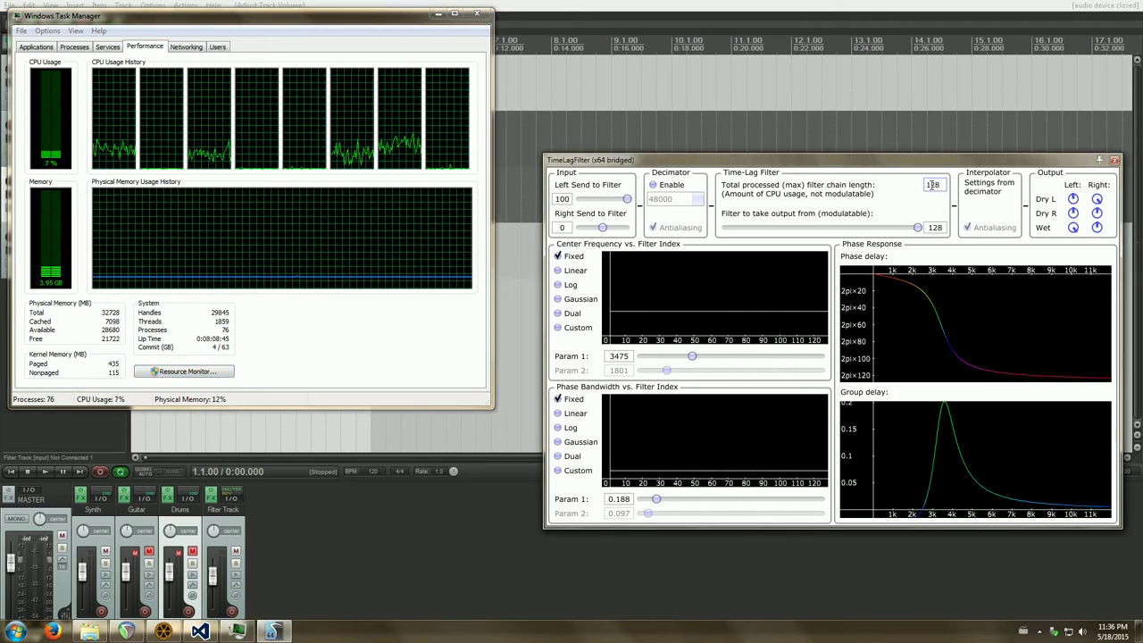
# Check reaper_host64.exe usage in Task Manager's Processes list.
pyautogui.click(71, 47)
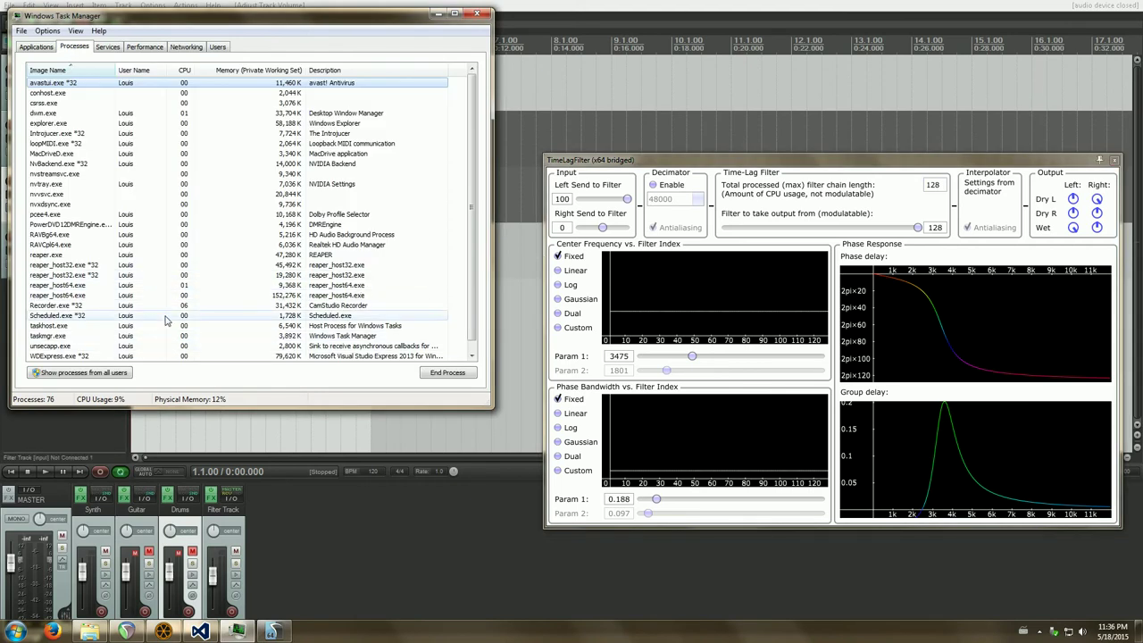
pyautogui.scroll(-1, 368, 310)
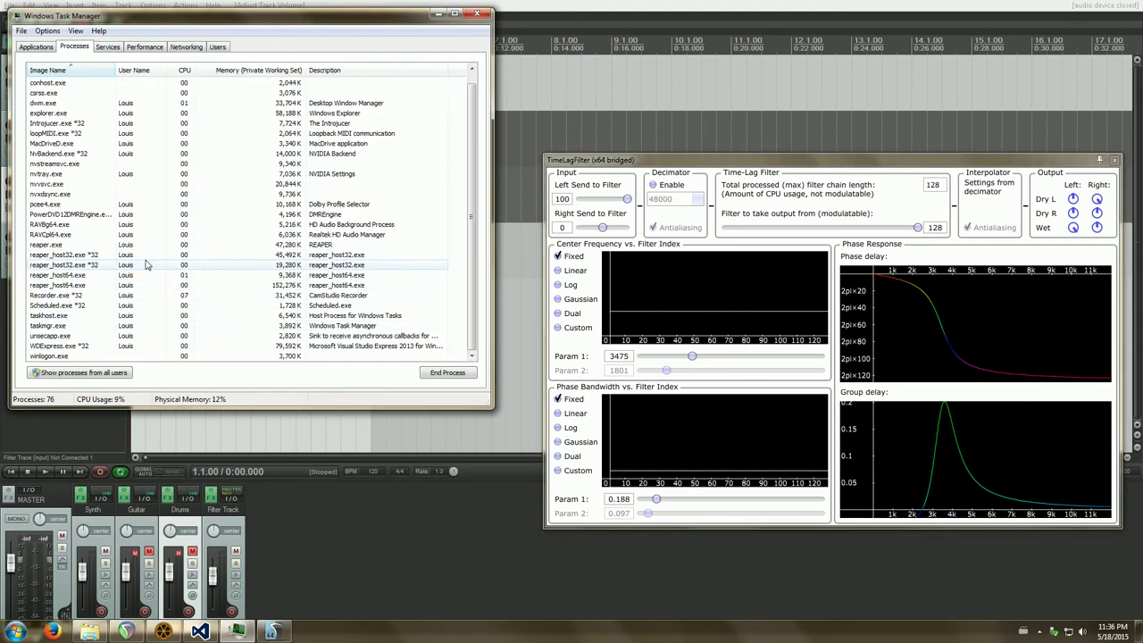
pyautogui.click(156, 275)
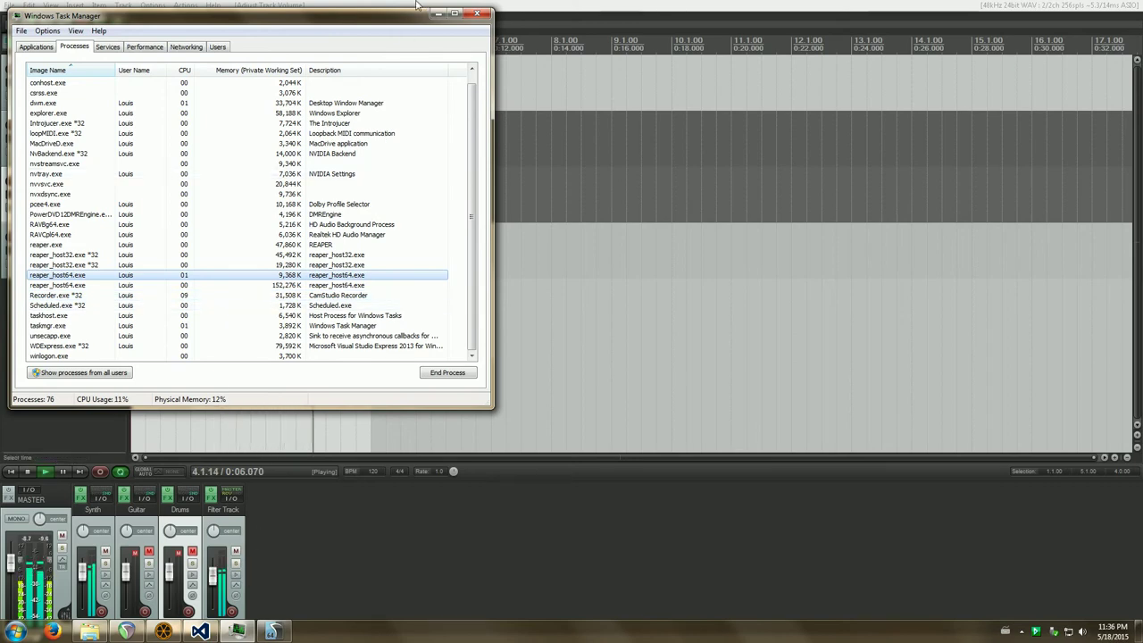
# Set the chain length to 512 and make the centre frequency a Linear curve from 594 to 1217.
pyautogui.moveTo(392, 30); pyautogui.dragTo(394, 182)
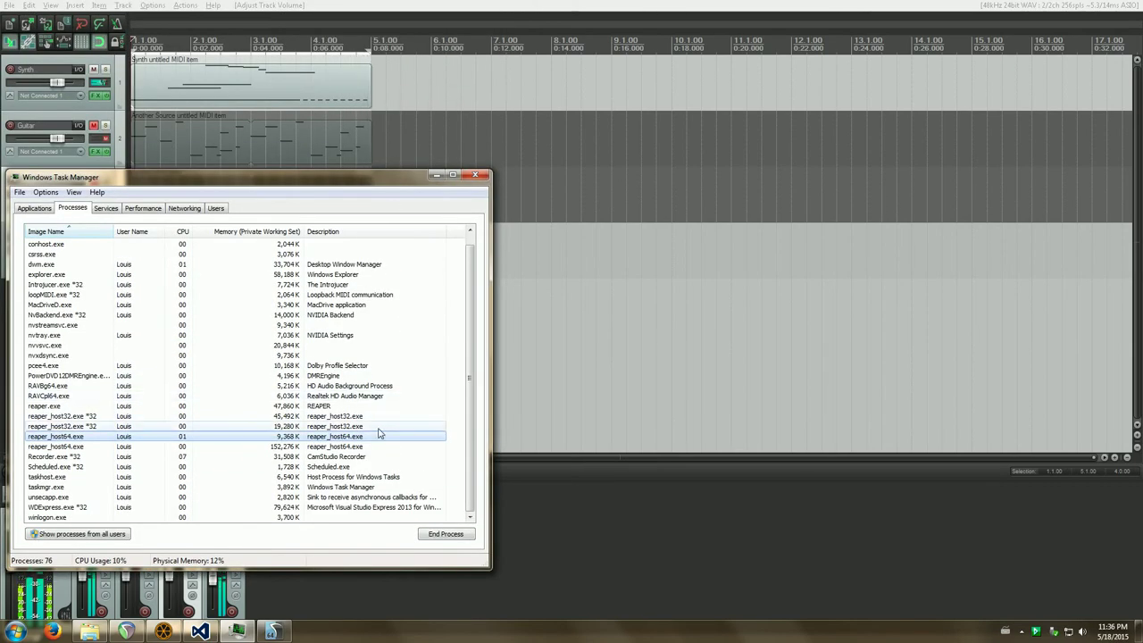
pyautogui.click(463, 6)
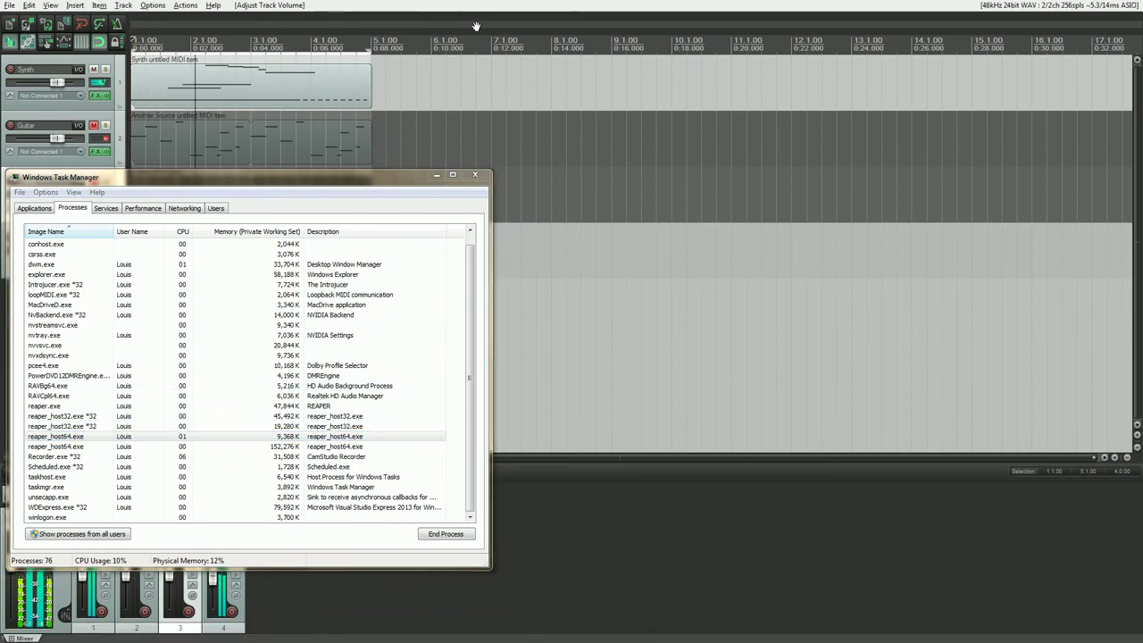
pyautogui.hotkey('alt', 'Tab')
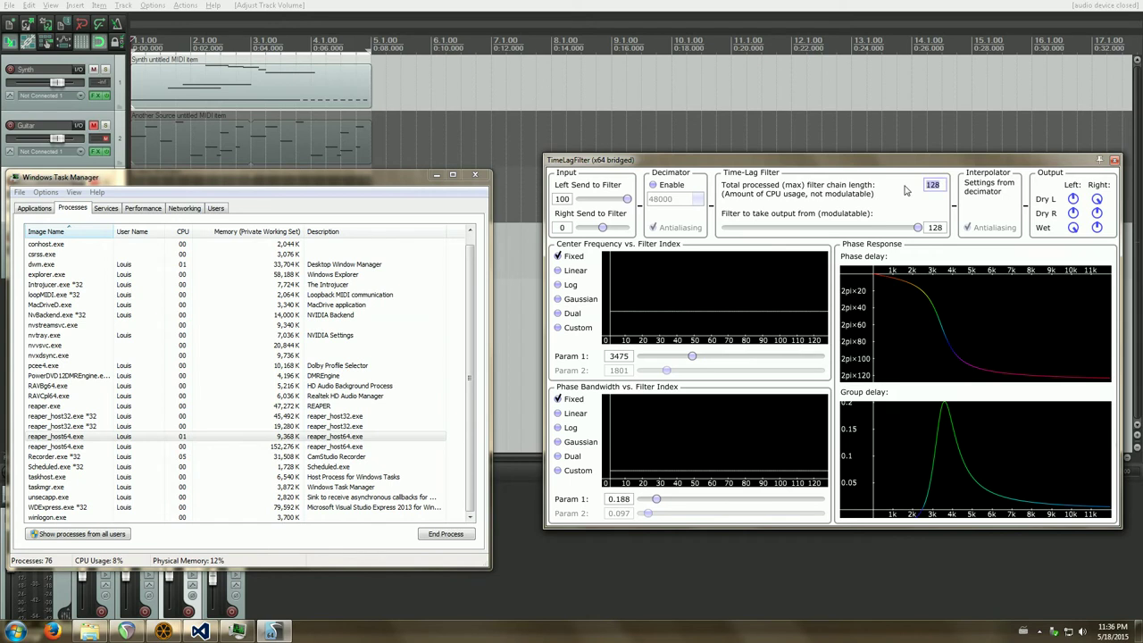
pyautogui.write('512')
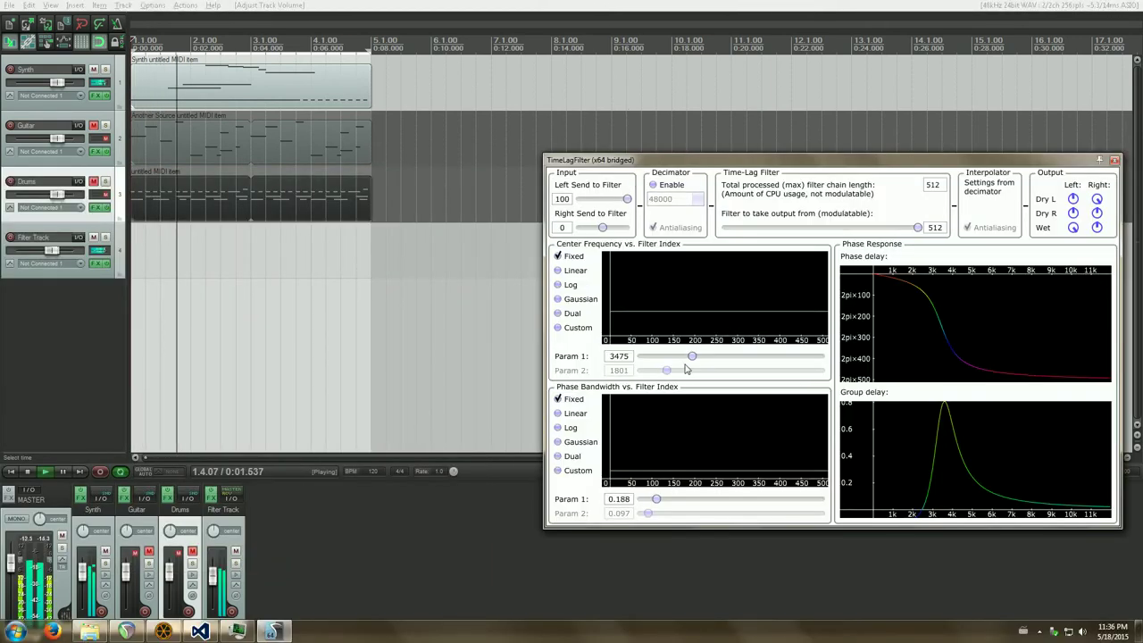
pyautogui.moveTo(660, 356)
pyautogui.mouseDown()
pyautogui.moveTo(650, 356)
pyautogui.moveTo(663, 370)
pyautogui.moveTo(648, 356)
pyautogui.mouseUp()
pyautogui.click(558, 270)
# Narrow the phase bandwidth to 0.078, briefly check Task Manager, and return to the plugin.
pyautogui.moveTo(654, 499); pyautogui.dragTo(646, 499)
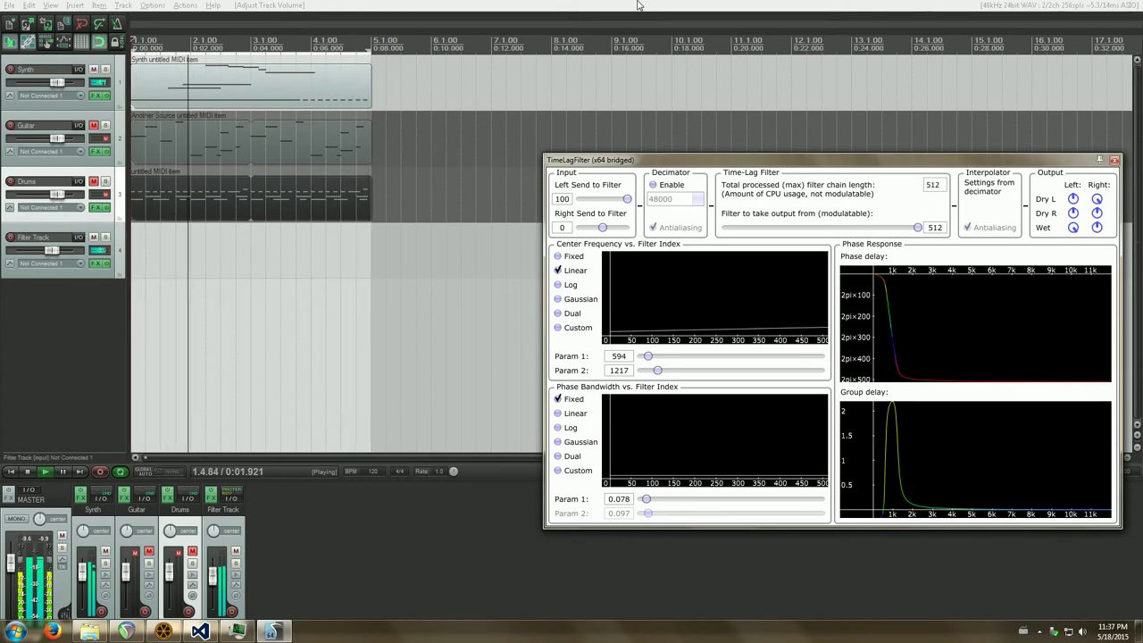
pyautogui.click(638, 5)
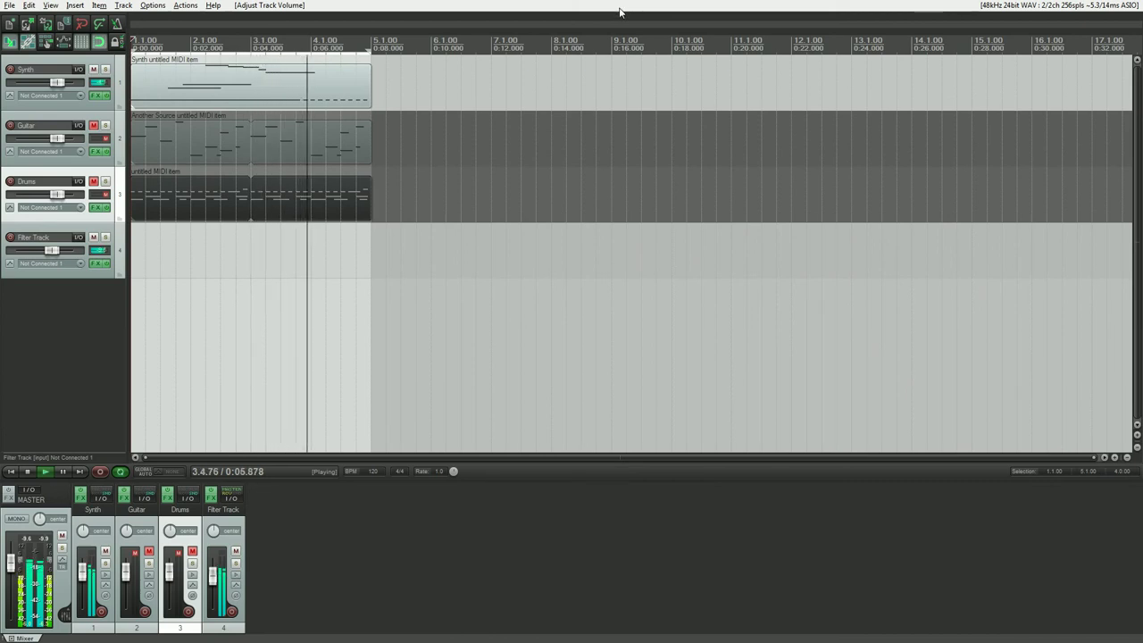
pyautogui.hotkey('alt', 'Tab')
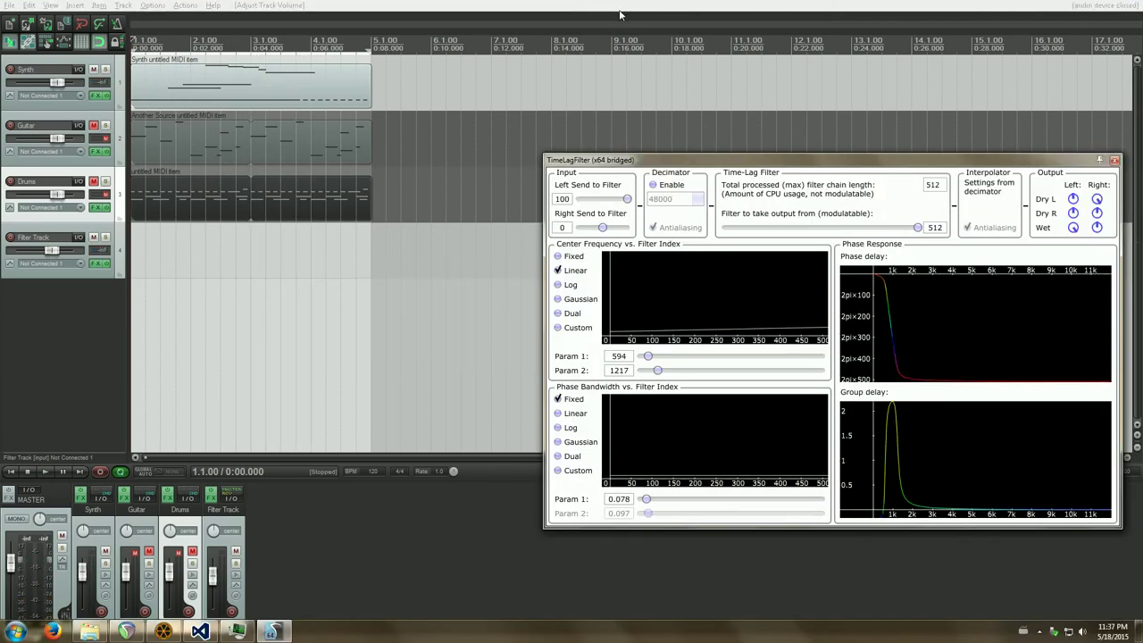
pyautogui.click(236, 630)
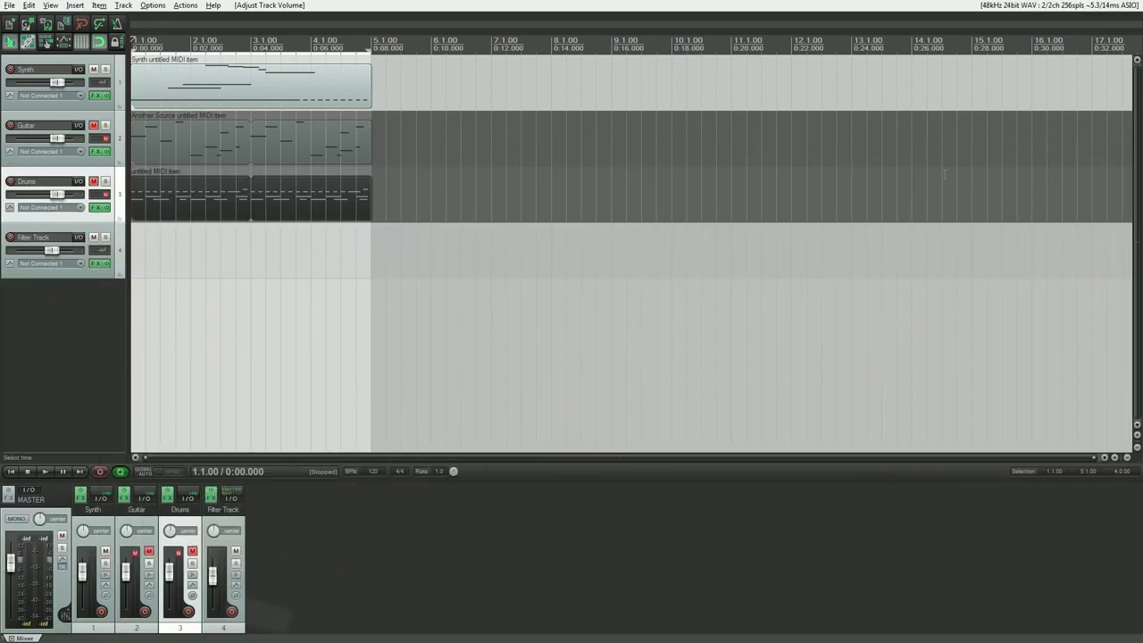
pyautogui.hotkey('alt', 'Tab')
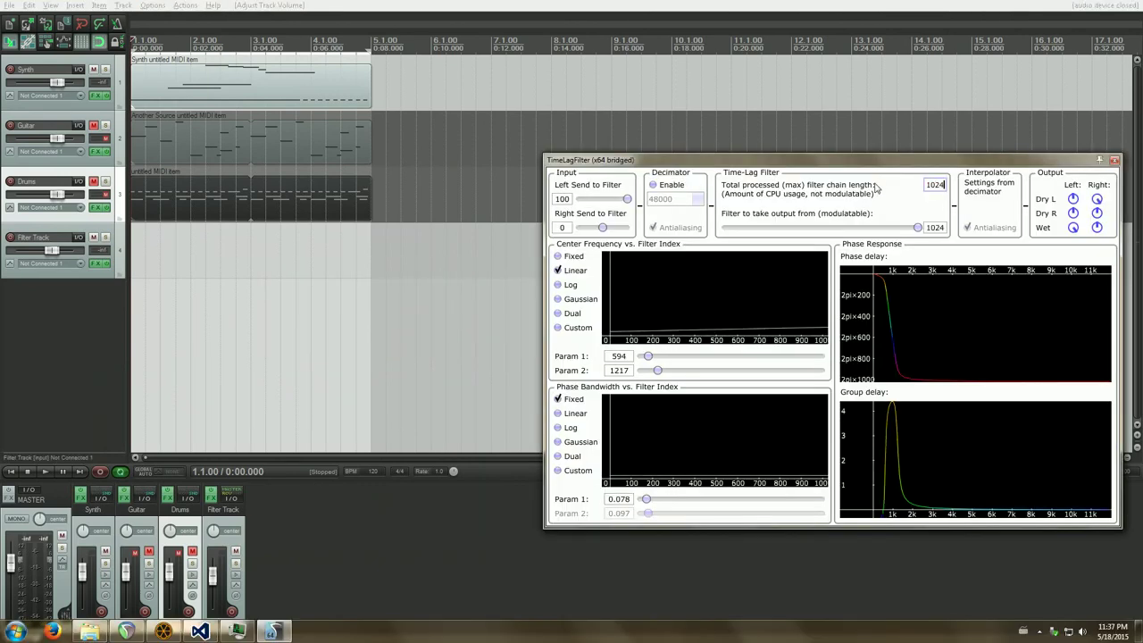
# Play the project through the 1024-filter chain and move the plugin window lower on screen.
pyautogui.press('space')
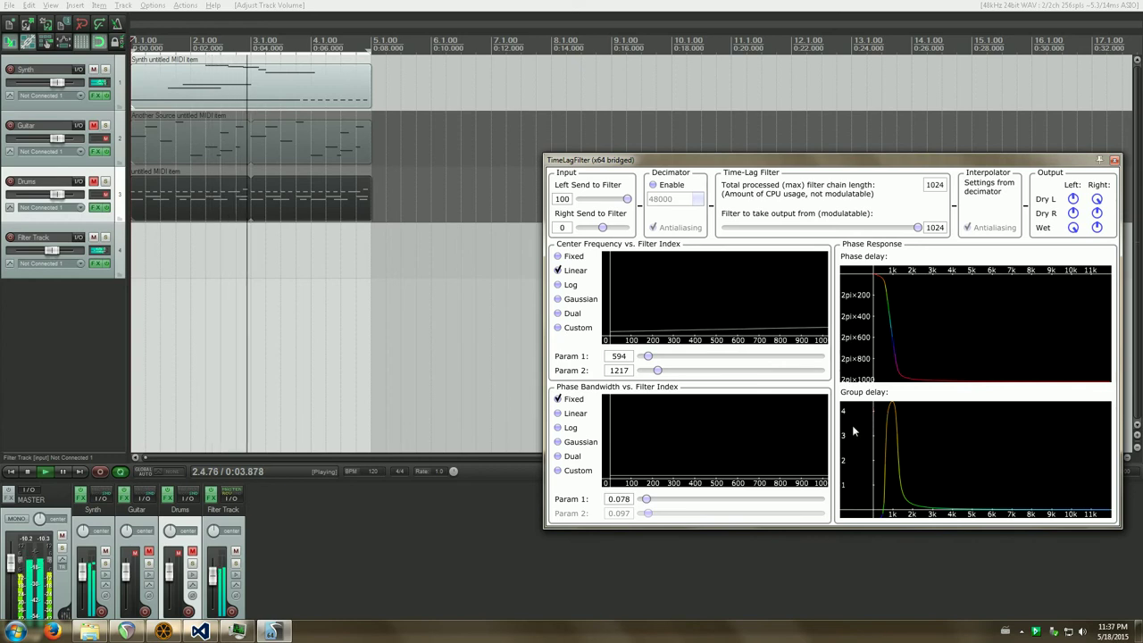
pyautogui.click(652, 6)
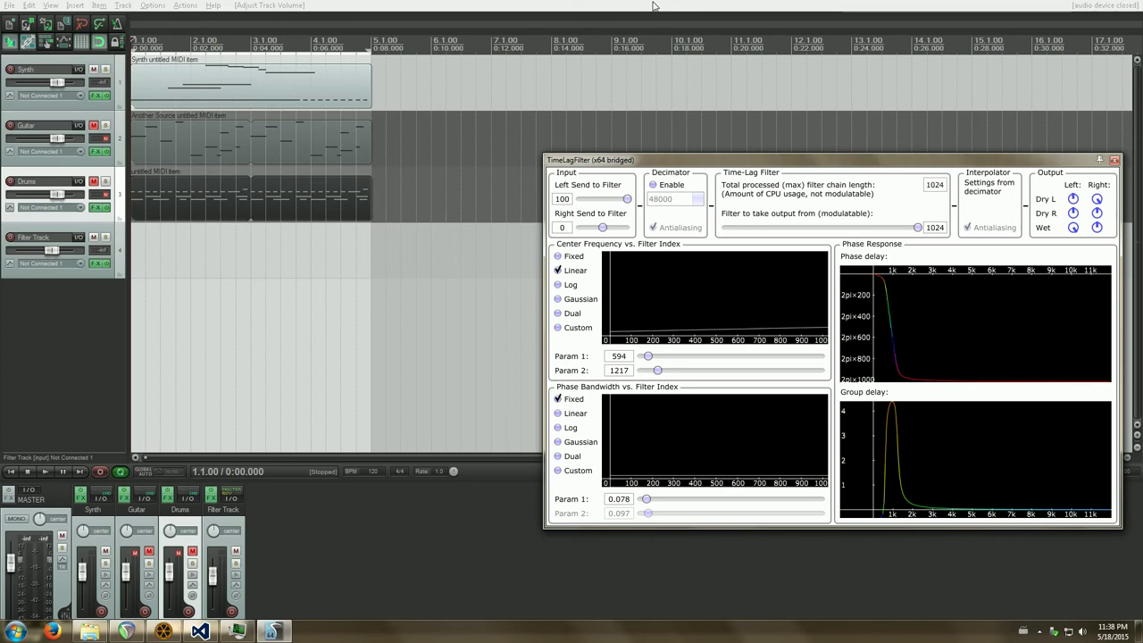
pyautogui.moveTo(812, 169); pyautogui.dragTo(820, 237)
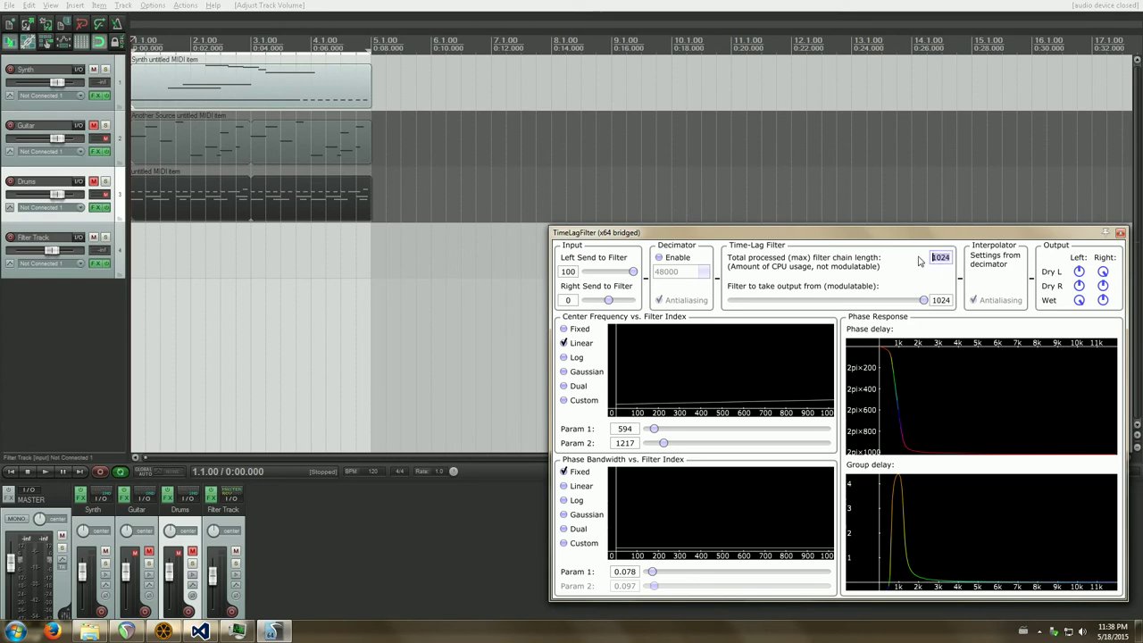
# Set the TimeLagFilter filter chain length to 2048.
pyautogui.write('2048')
pyautogui.press('Return')
pyautogui.hotkey('alt', 'Tab')
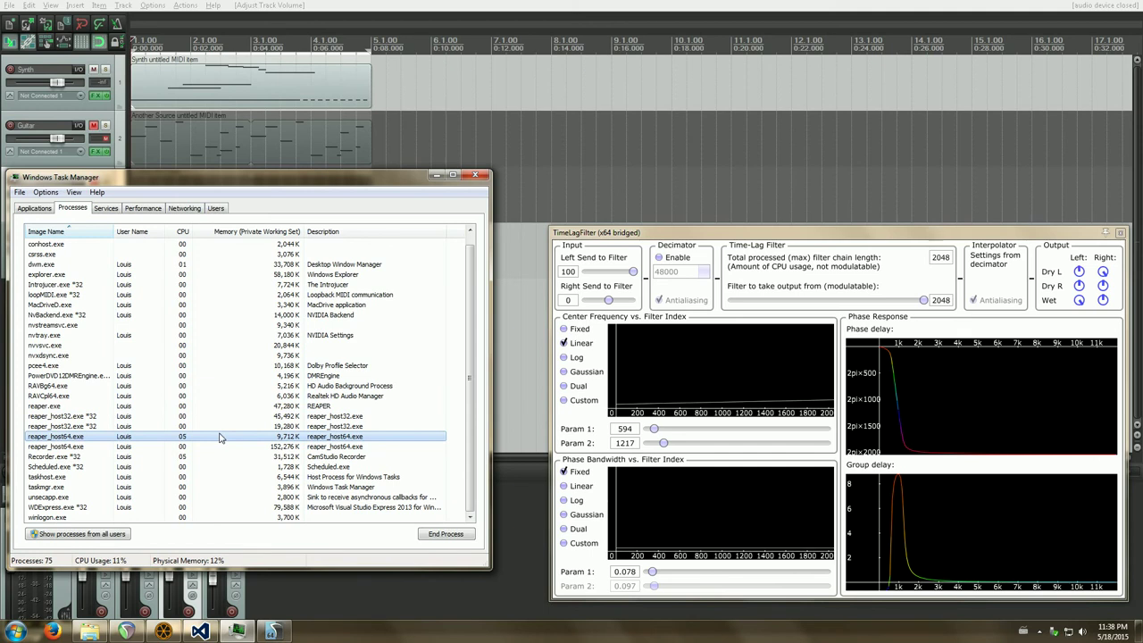
# Start project playback from Task Manager, then return to the REAPER filter window.
pyautogui.press('space')
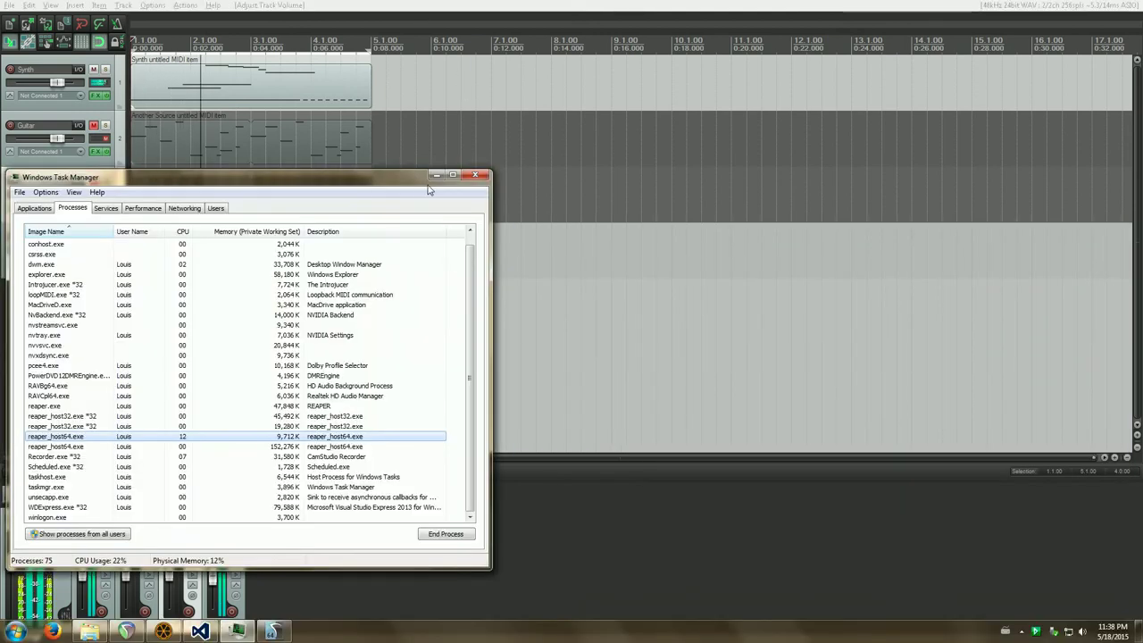
pyautogui.hotkey('alt', 'Tab')
pyautogui.hotkey('alt', 'Tab')
pyautogui.hotkey('alt', 'Tab')
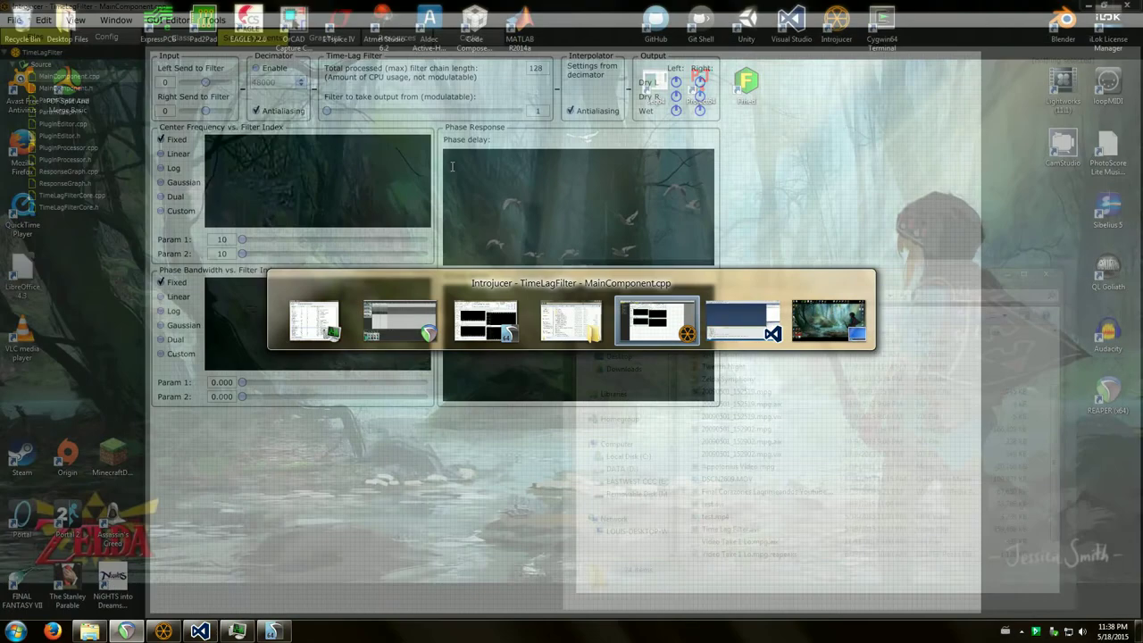
pyautogui.hotkey('alt', 'Tab')
pyautogui.hotkey('alt', 'Tab')
pyautogui.hotkey('alt', 'Tab')
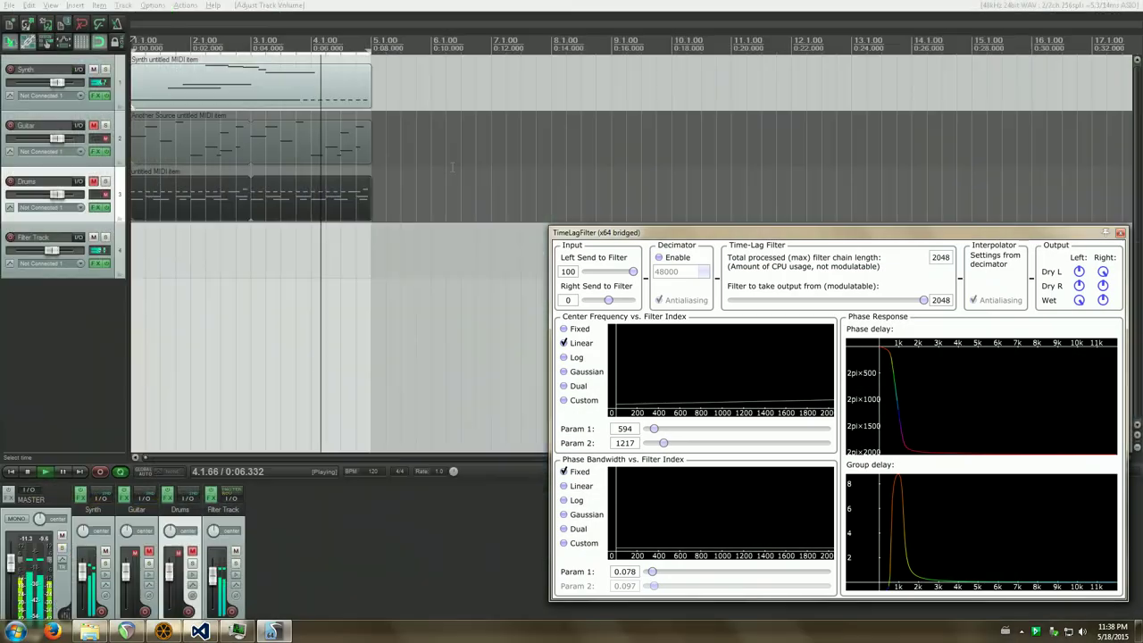
# Set centre frequency Params 1 and 2 to 477 and 1684, and phase bandwidth Param 1 to 0.039.
pyautogui.moveTo(581, 227); pyautogui.dragTo(567, 115)
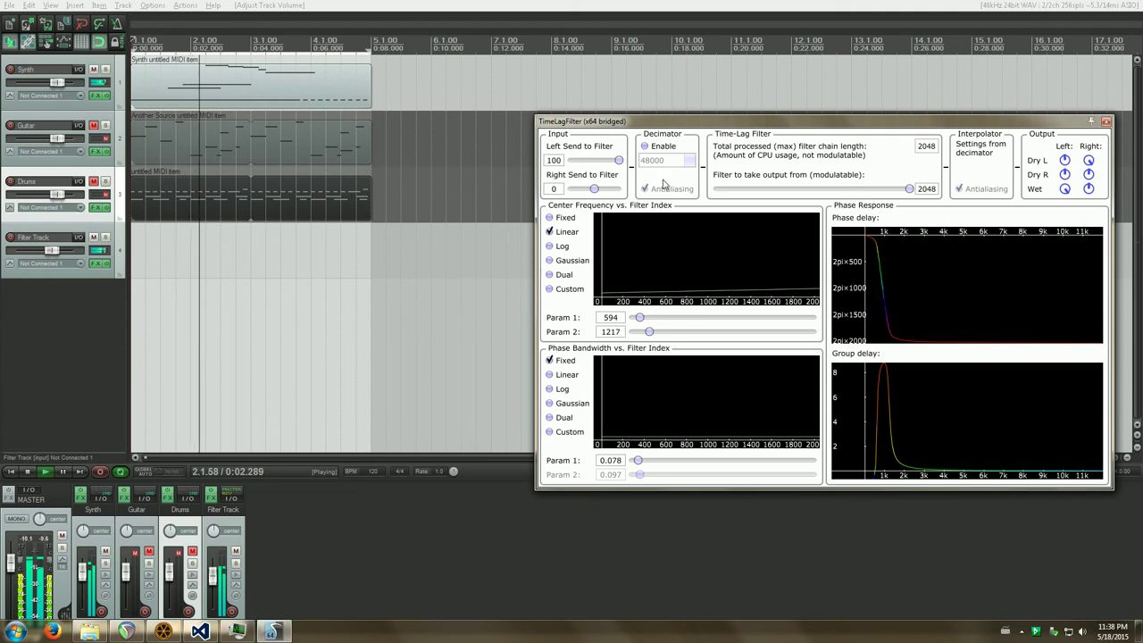
pyautogui.moveTo(648, 331); pyautogui.dragTo(658, 333)
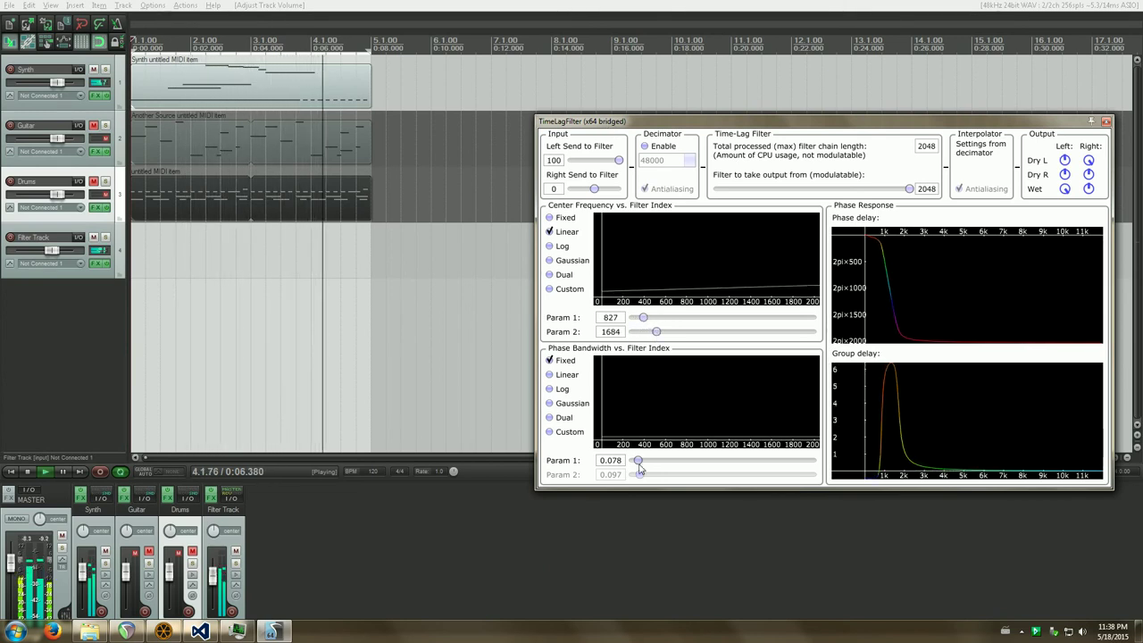
pyautogui.moveTo(640, 468); pyautogui.dragTo(634, 460)
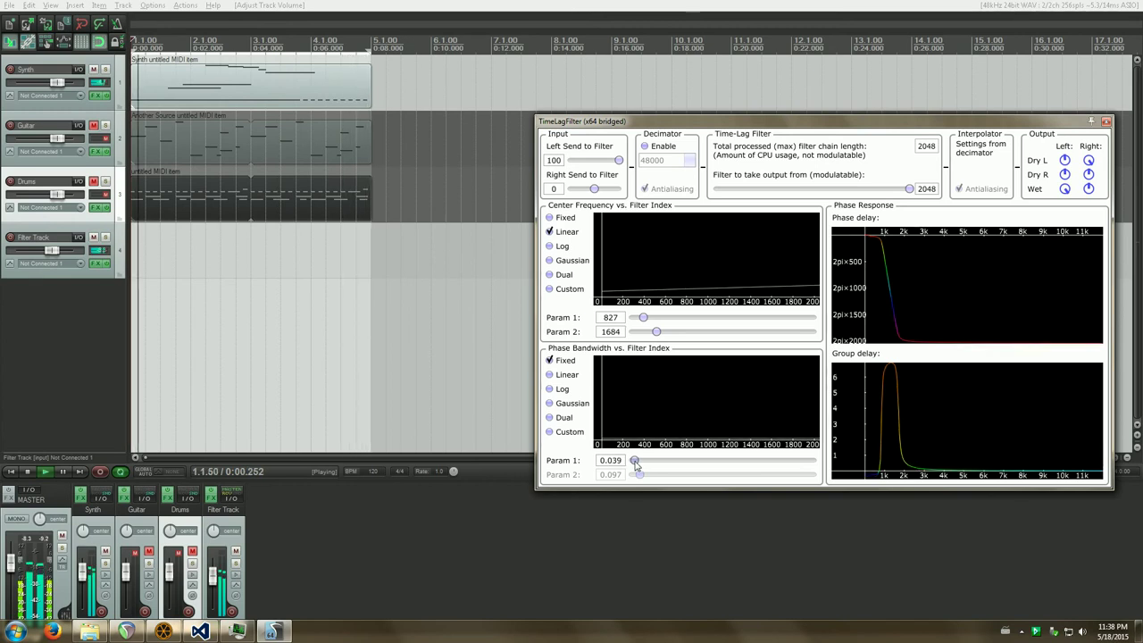
pyautogui.moveTo(643, 319); pyautogui.dragTo(637, 323)
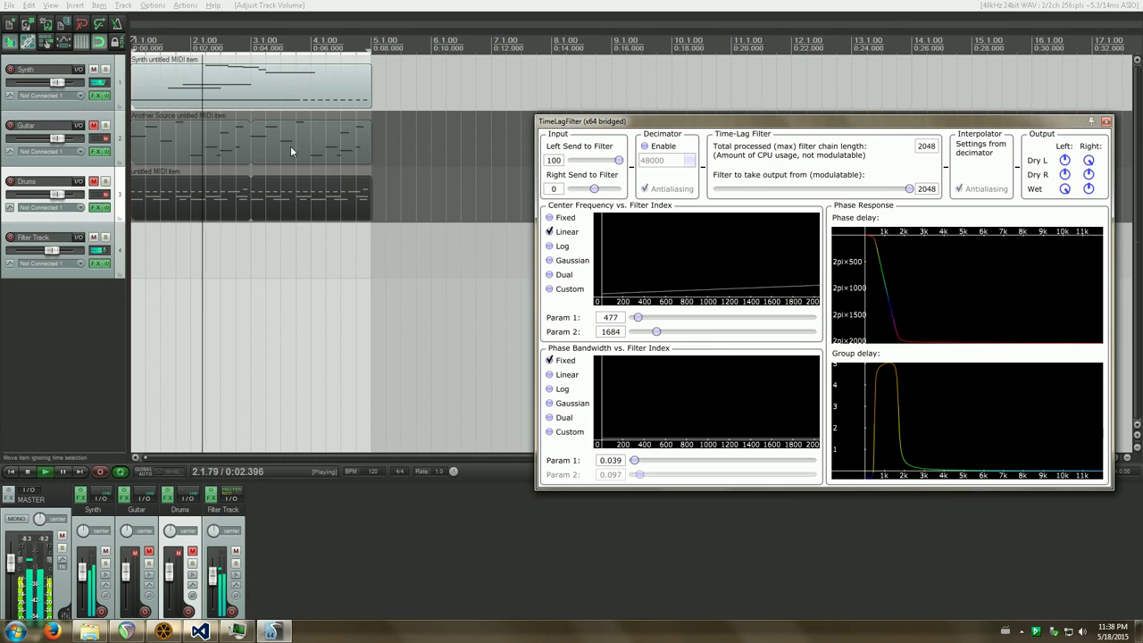
# Leave the Synth and Drums tracks muted and the Guitar track's MIDI item selected.
pyautogui.click(94, 70)
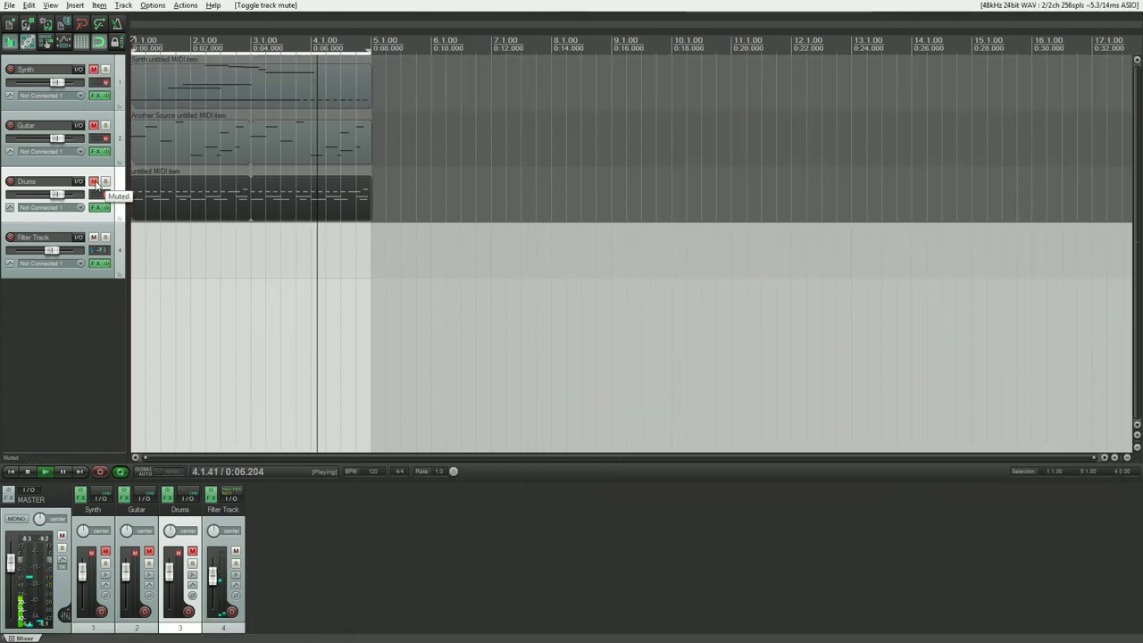
pyautogui.click(94, 70)
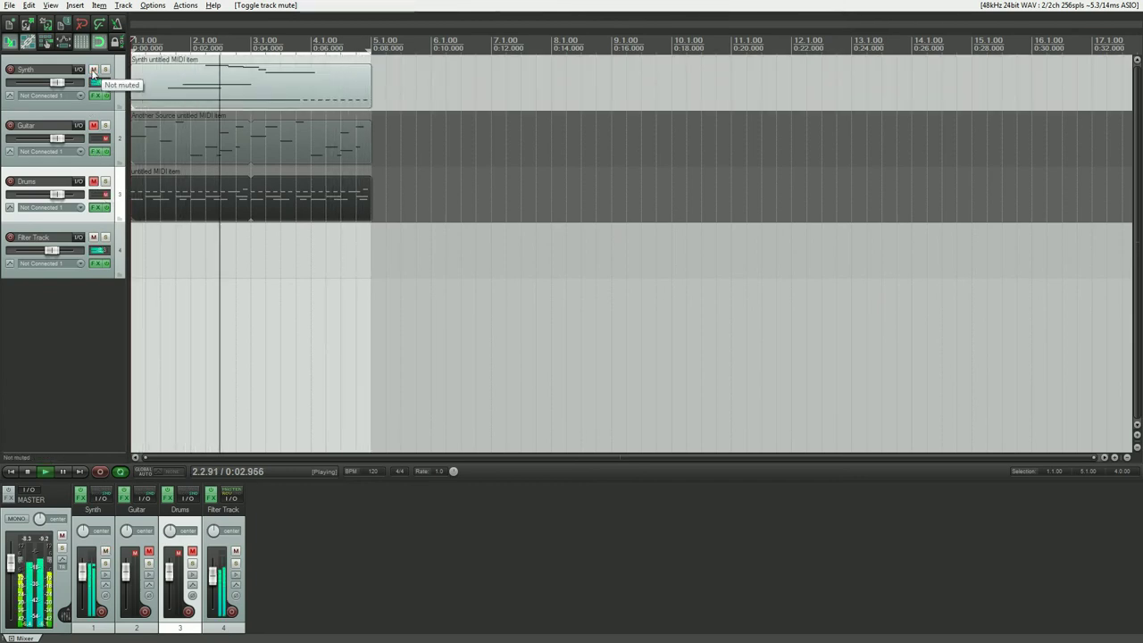
pyautogui.click(94, 70)
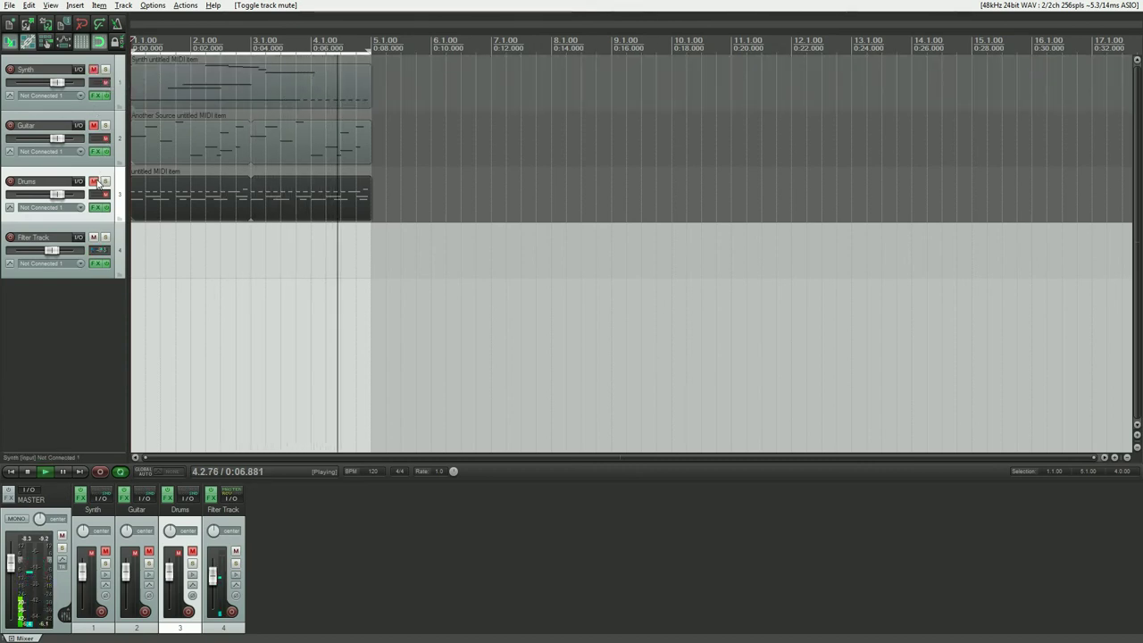
pyautogui.click(95, 182)
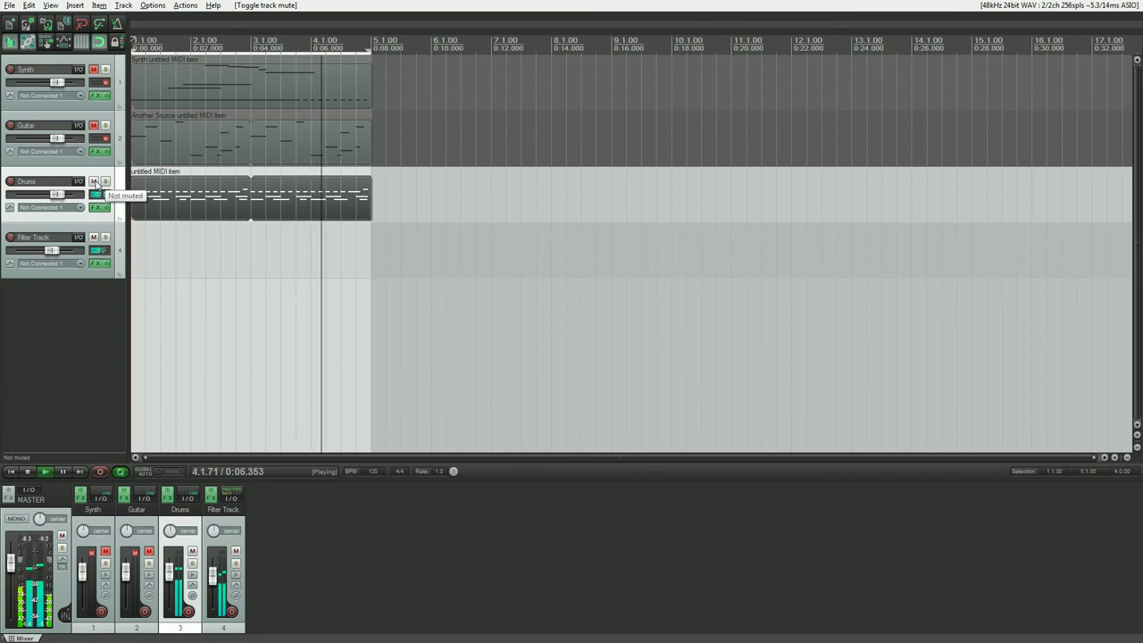
pyautogui.click(93, 182)
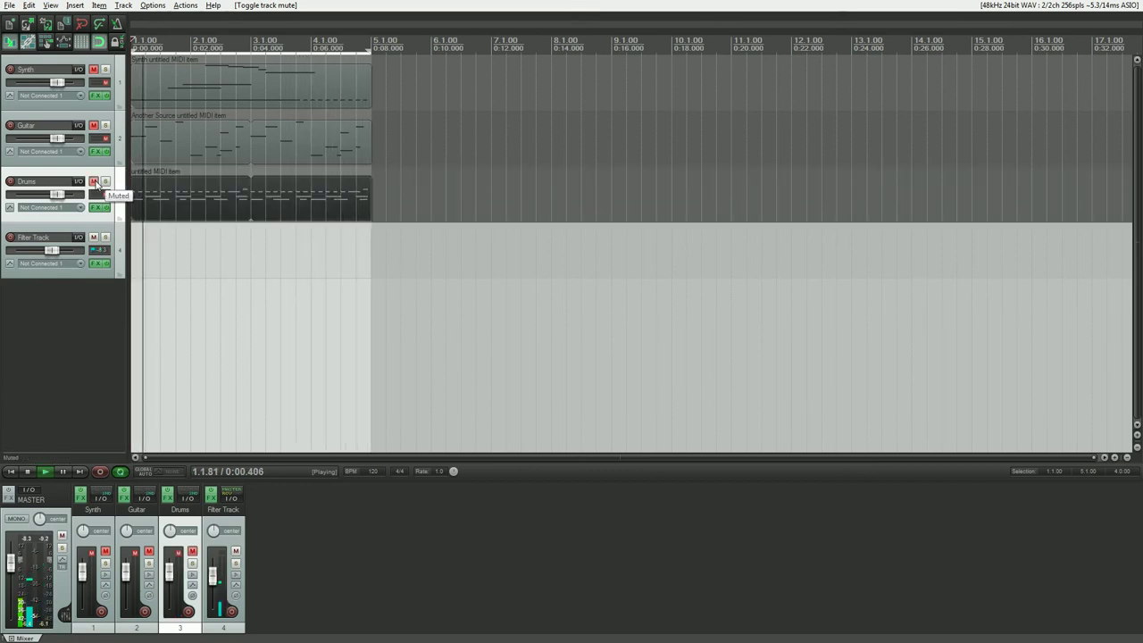
pyautogui.click(93, 181)
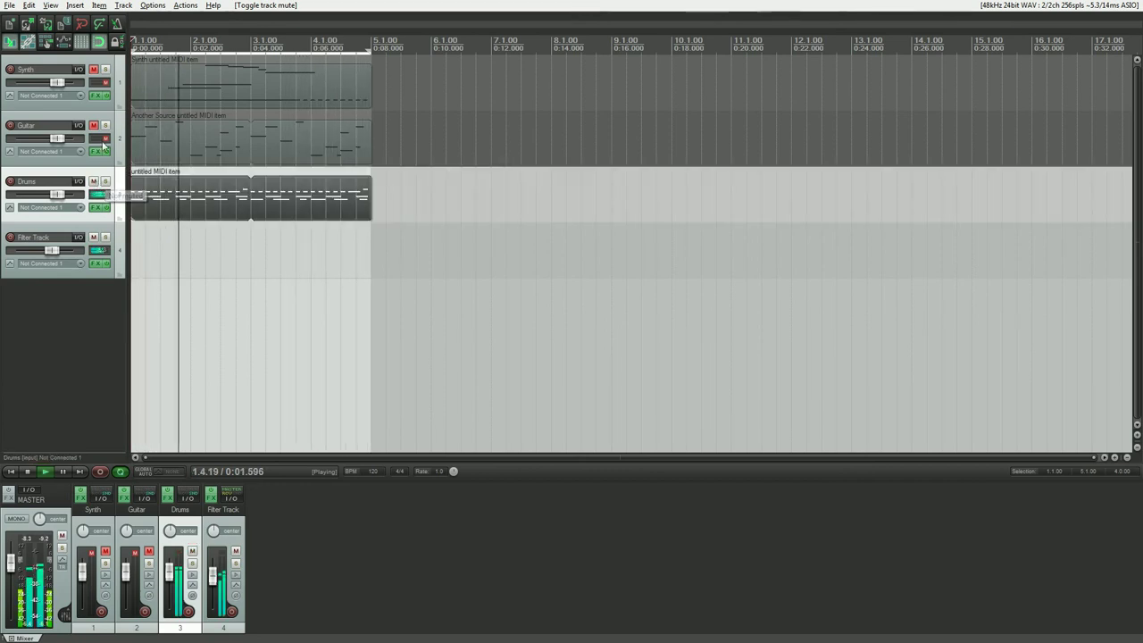
pyautogui.click(94, 181)
pyautogui.click(243, 132)
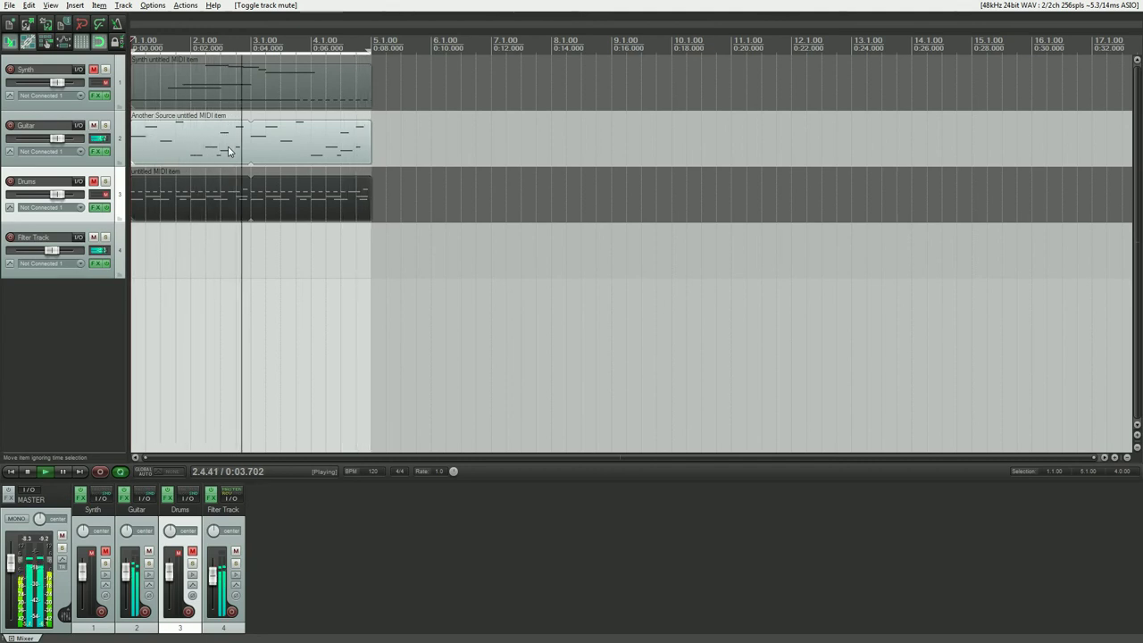
# Set both curves to Log: centre frequency 49–1684, phase bandwidth 2.000–0.097.
pyautogui.hotkey('alt', 'Tab')
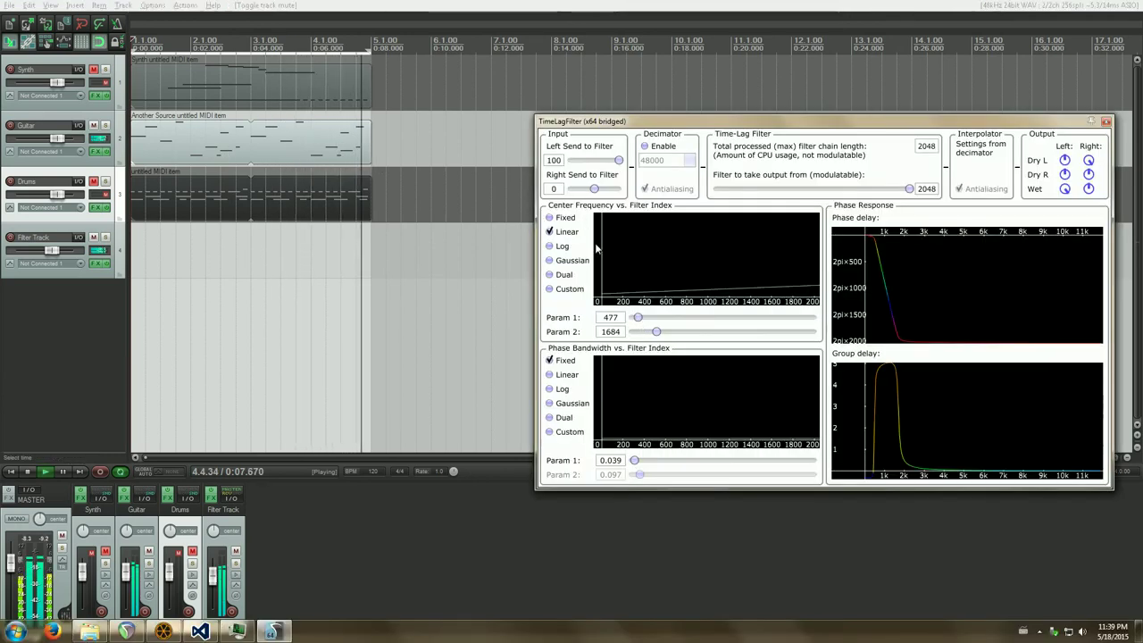
pyautogui.click(549, 246)
pyautogui.moveTo(638, 317); pyautogui.dragTo(631, 318)
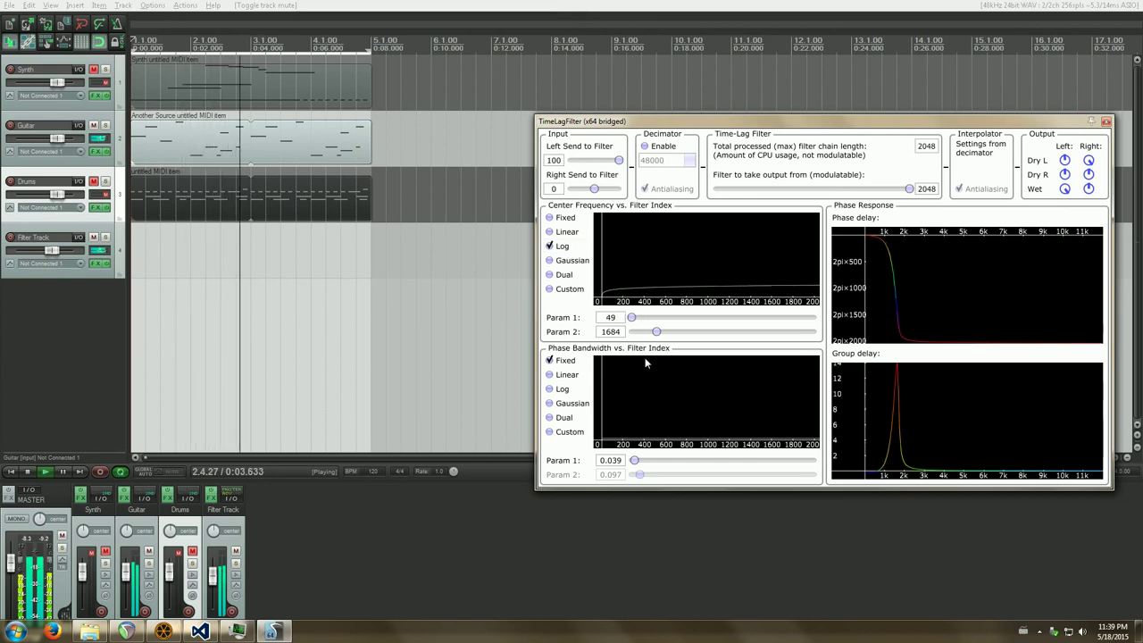
pyautogui.click(549, 389)
pyautogui.moveTo(634, 459); pyautogui.dragTo(661, 461)
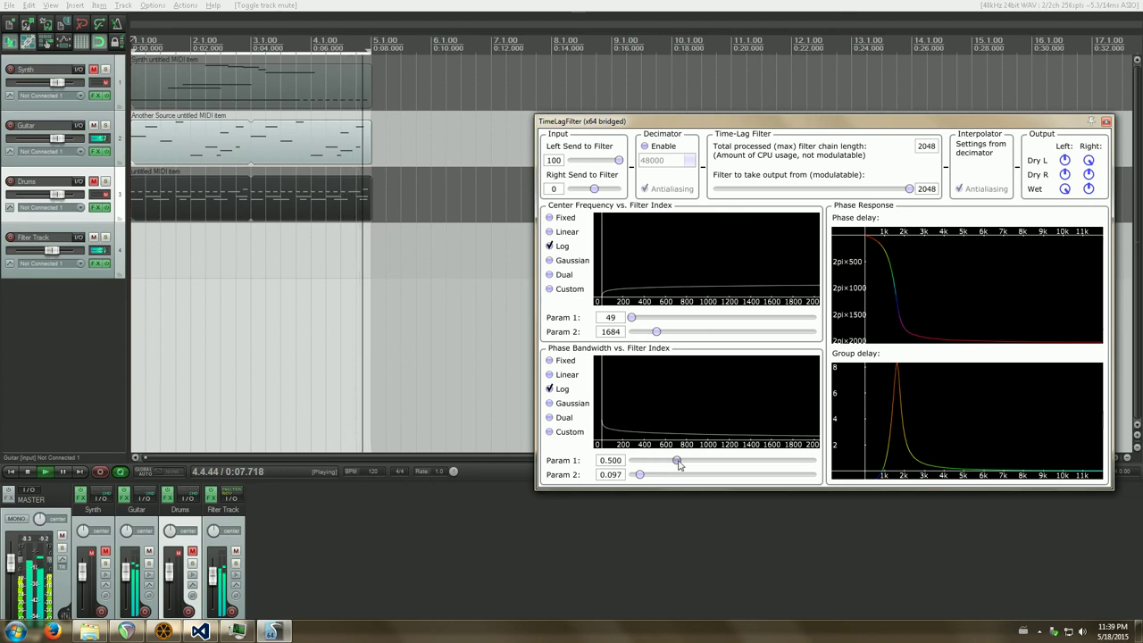
pyautogui.moveTo(664, 466); pyautogui.dragTo(817, 462)
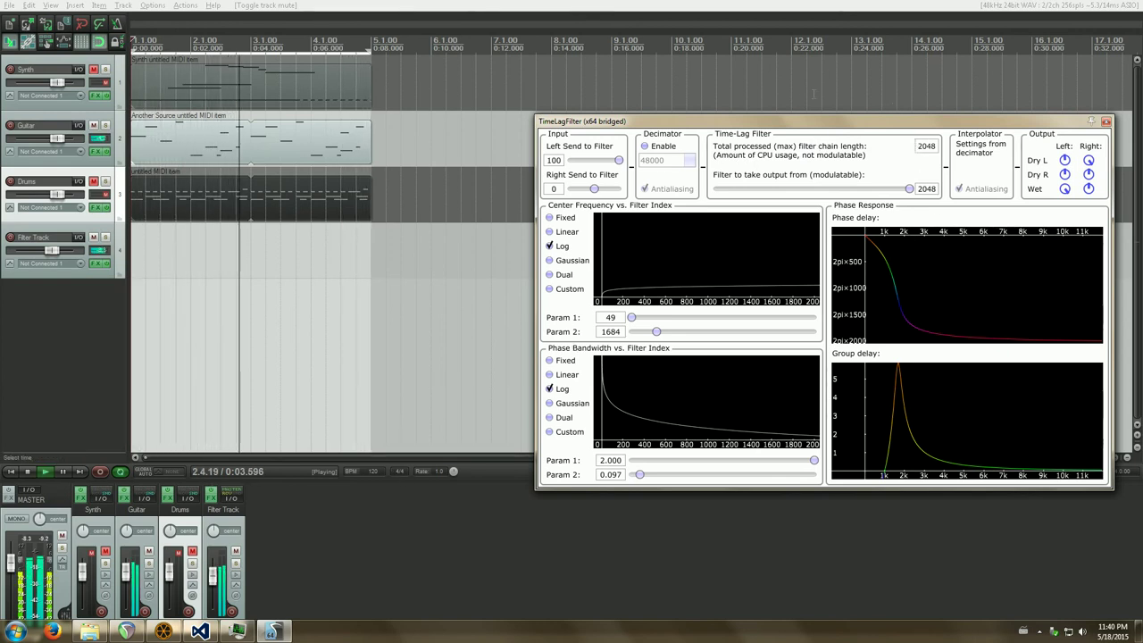
# Set the filter chain length to 4096 and check CPU load in Task Manager.
pyautogui.click(926, 146)
pyautogui.write('4096')
pyautogui.press('Return')
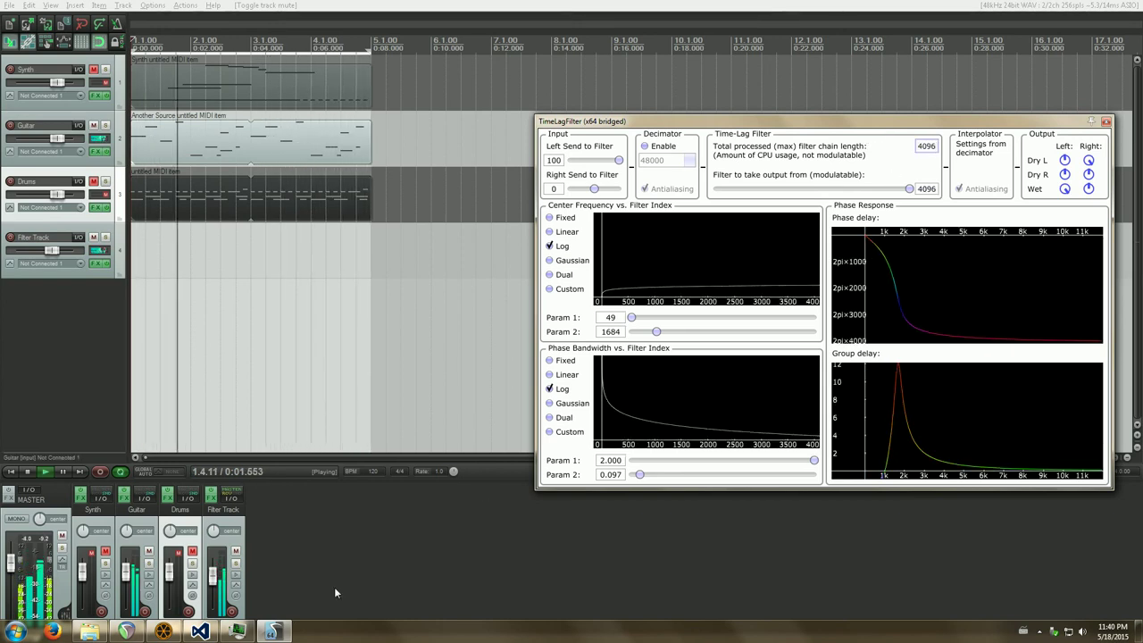
pyautogui.click(236, 631)
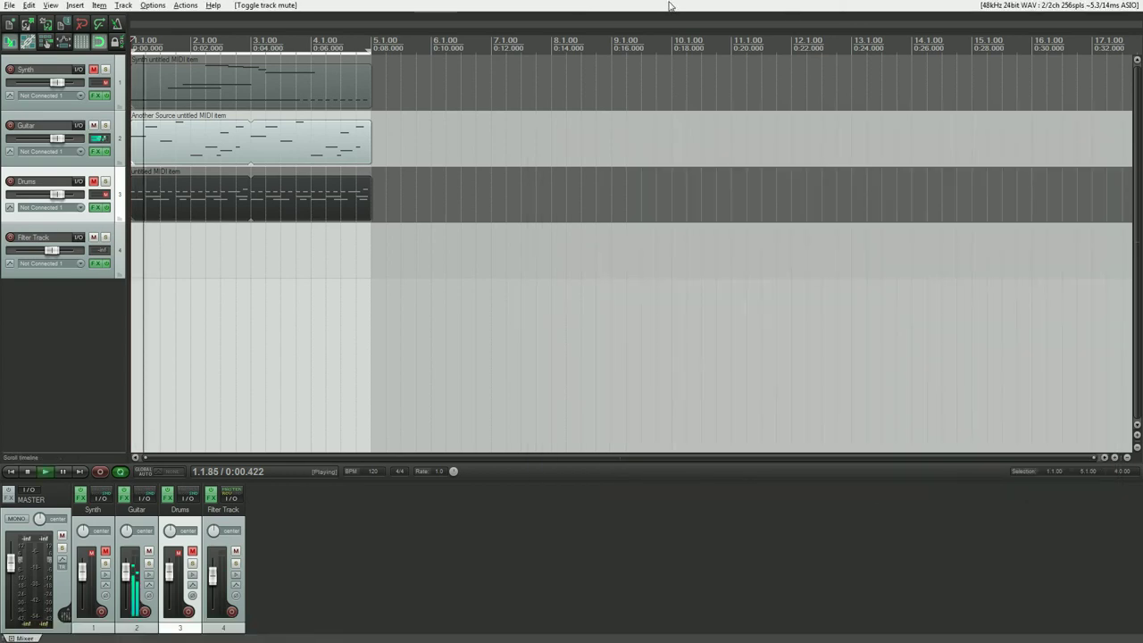
# Return to the TimeLagFilter plugin window.
pyautogui.hotkey('alt', 'Tab')
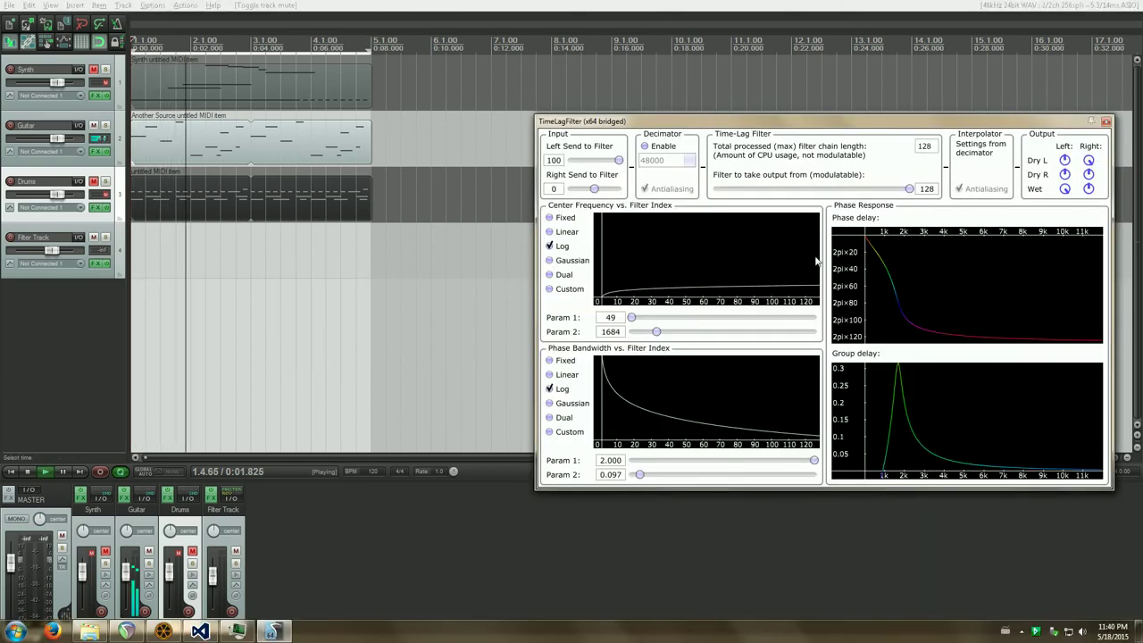